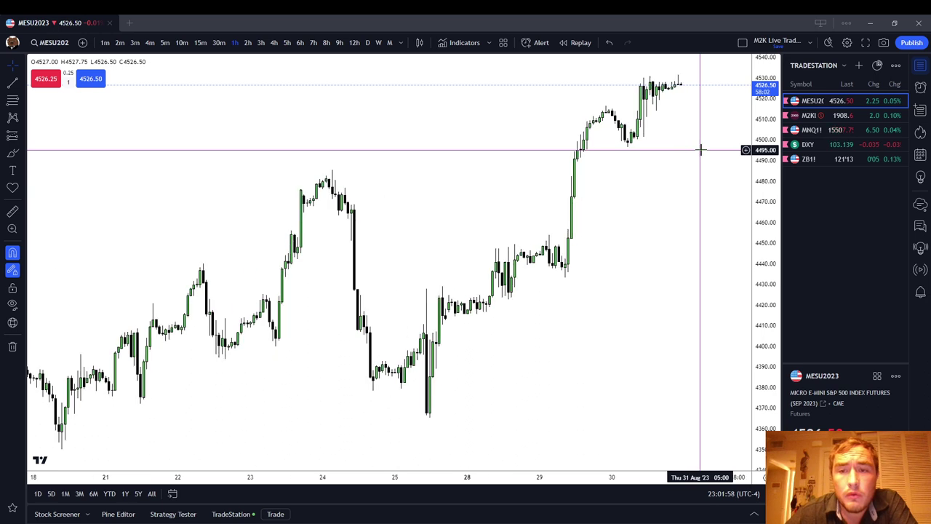
- Check the recent MESU2023 price action on the two-hour timeframe
click(13, 172)
scroll(417, 120, down, 1)
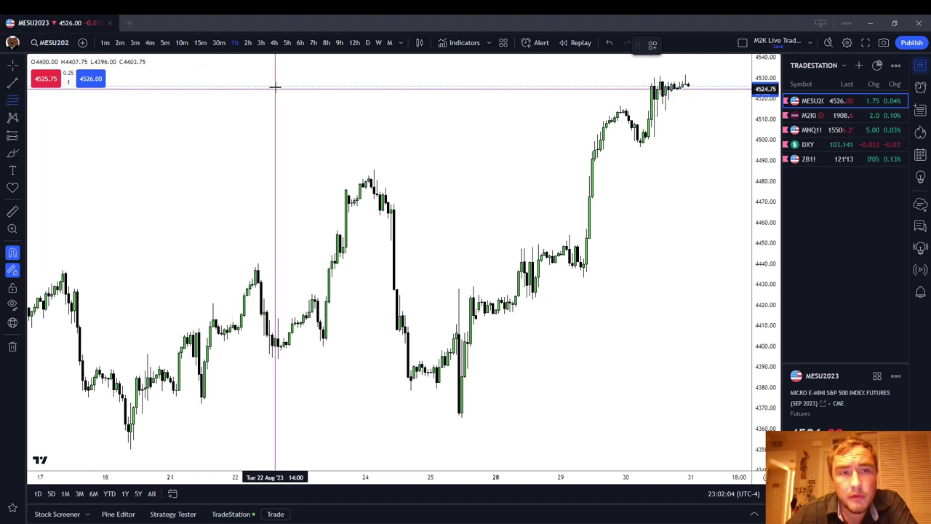
click(247, 43)
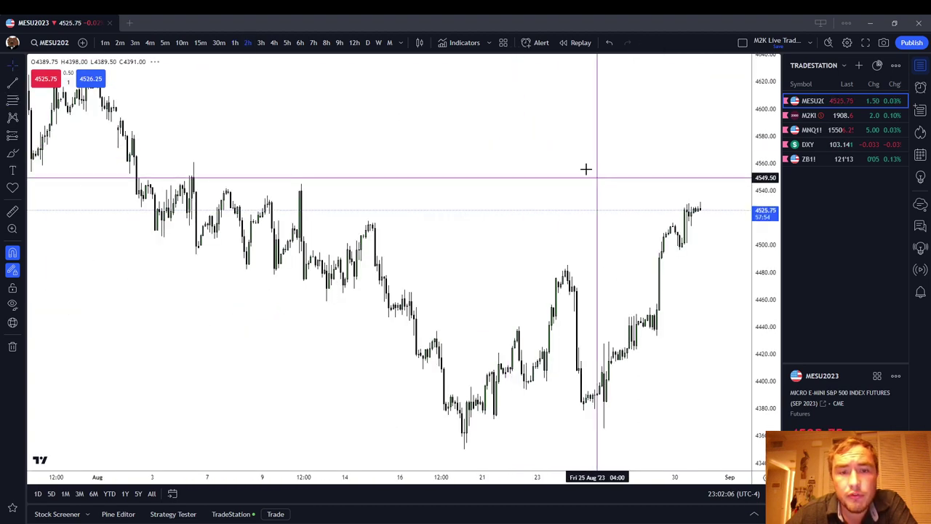
scroll(538, 176, up, 1)
drag(539, 176, 446, 146)
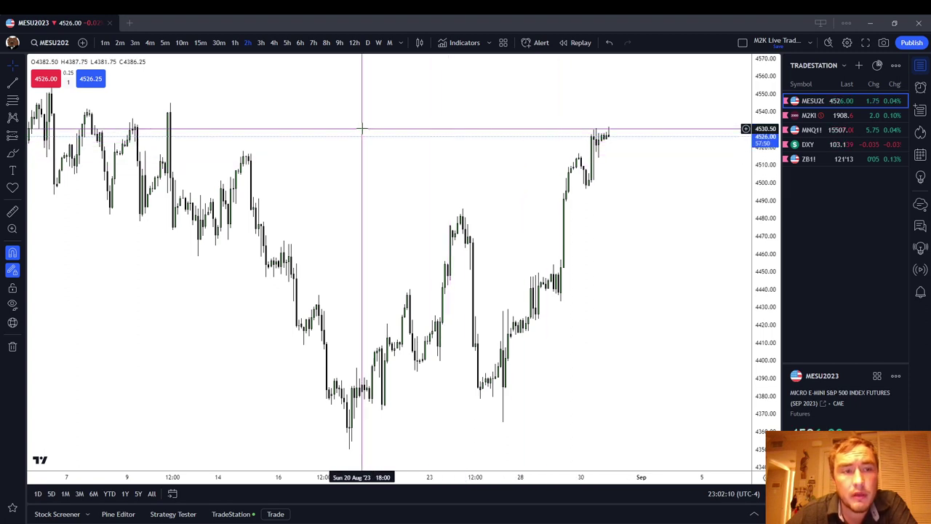
- Set the chart to the 30-minute interval and bring the 18 August swing low into close view
click(220, 42)
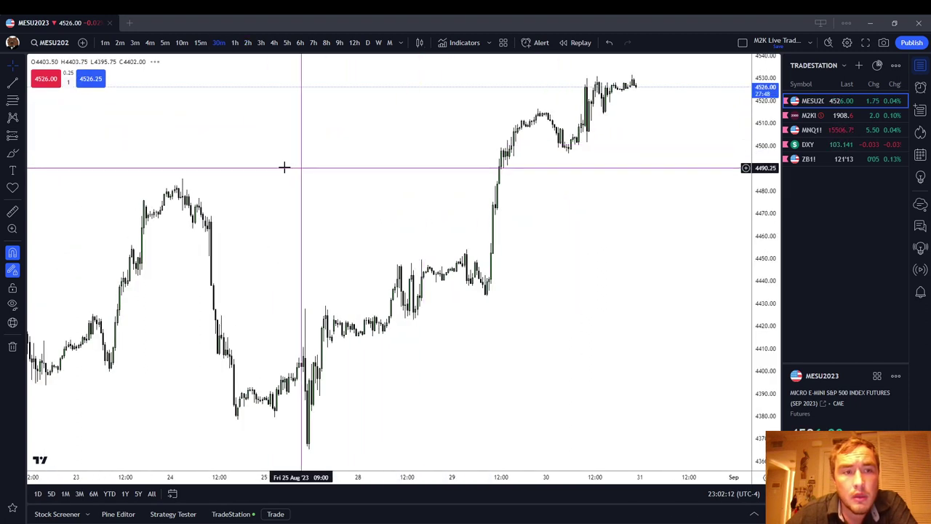
scroll(567, 188, up, 8)
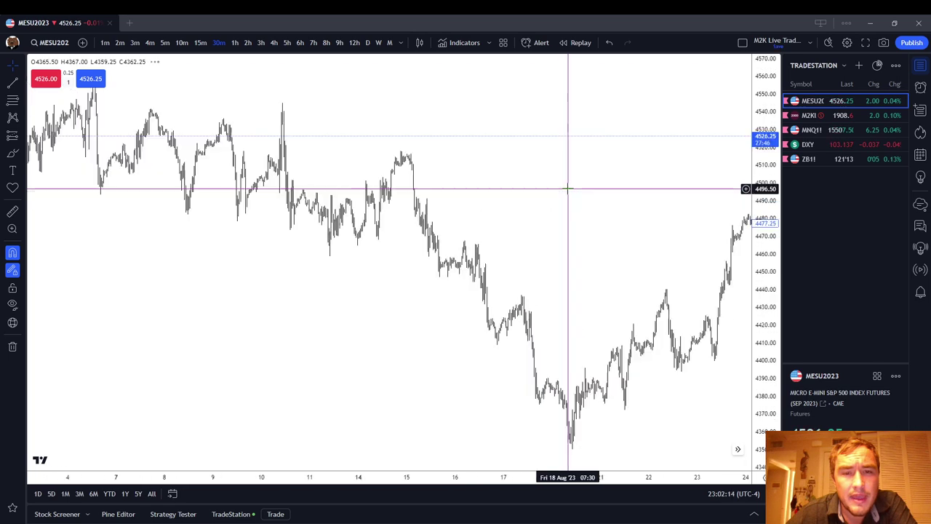
drag(546, 185, 465, 168)
scroll(465, 170, up, 3)
drag(485, 300, 549, 298)
drag(764, 224, 764, 297)
drag(441, 339, 537, 291)
drag(760, 342, 761, 167)
scroll(544, 340, up, 1)
drag(544, 339, 542, 280)
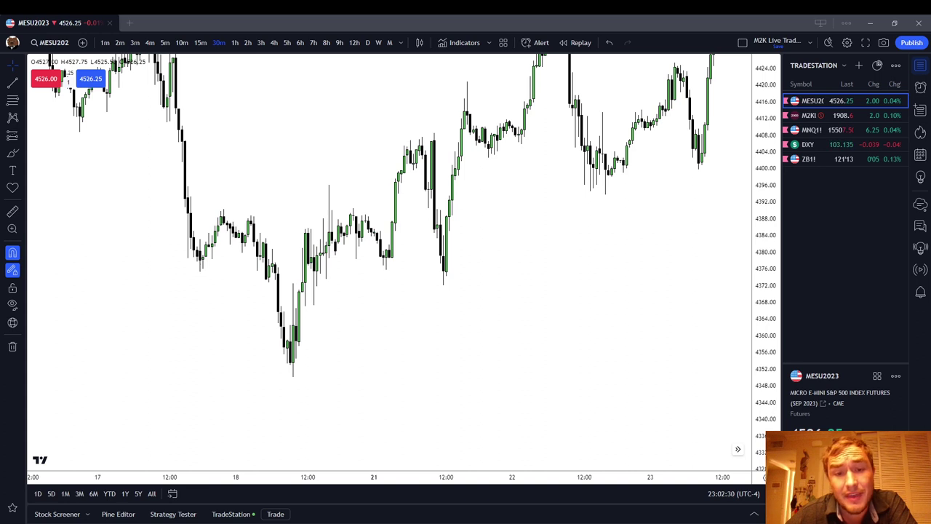
- Draw a Fib Retracement from 4367.25 up to 4375.50 over the lower wick of the 18 August 13:00 candle
click(7, 101)
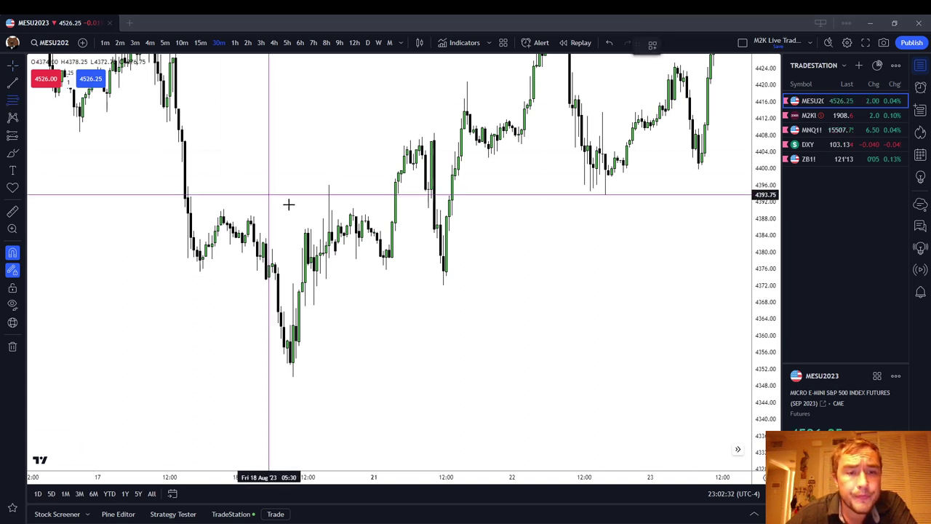
click(313, 305)
click(317, 282)
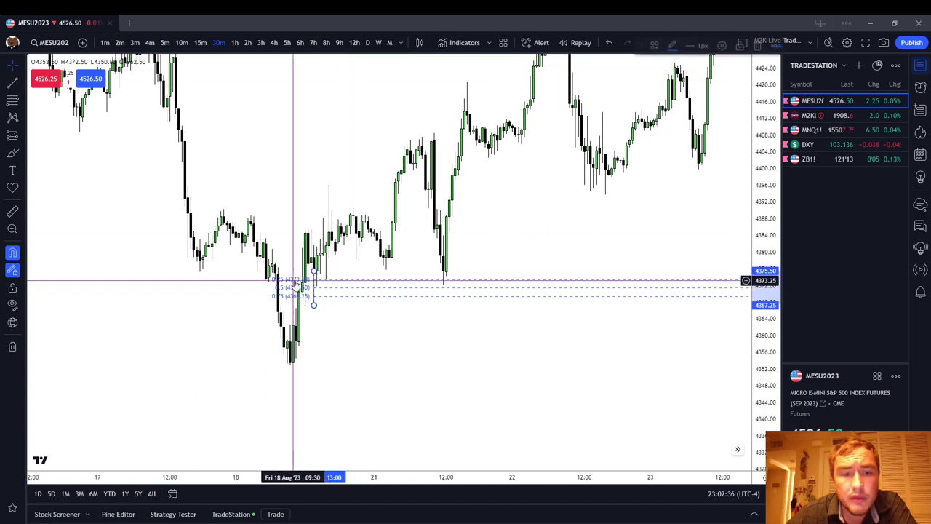
- Review the retracement's drawing templates, coordinates and style settings, including its enabled levels, without changing anything
click(654, 45)
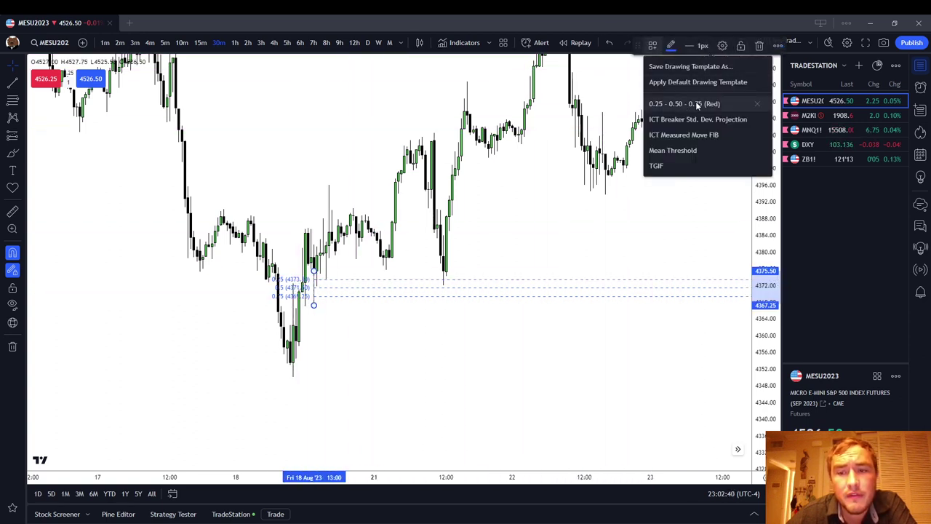
click(720, 47)
click(722, 45)
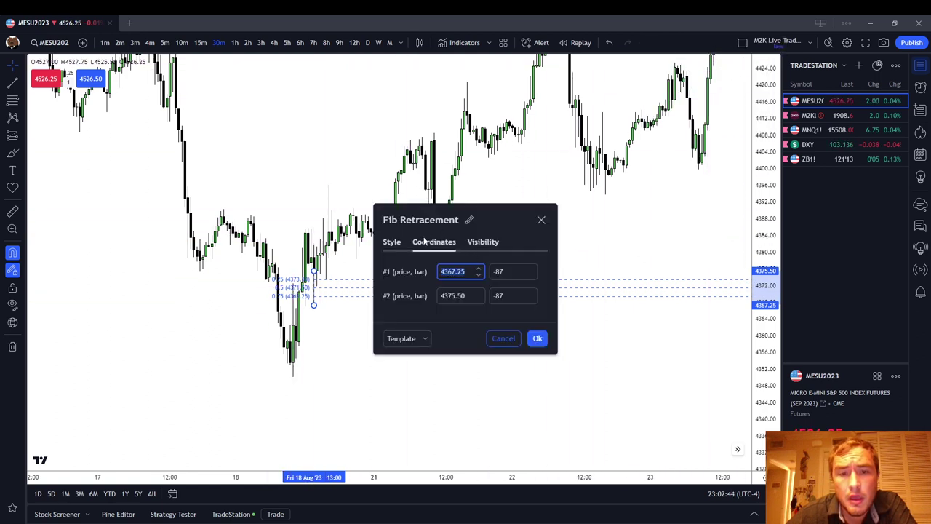
click(392, 242)
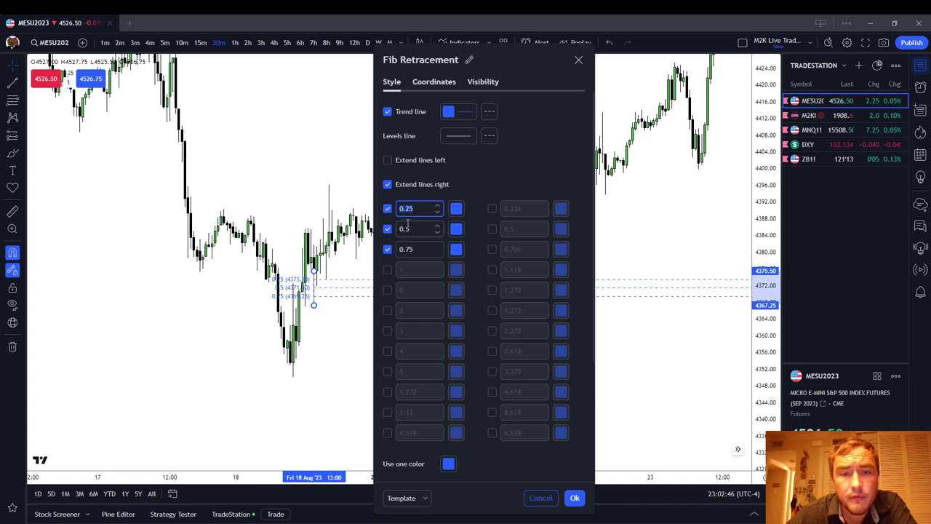
click(579, 61)
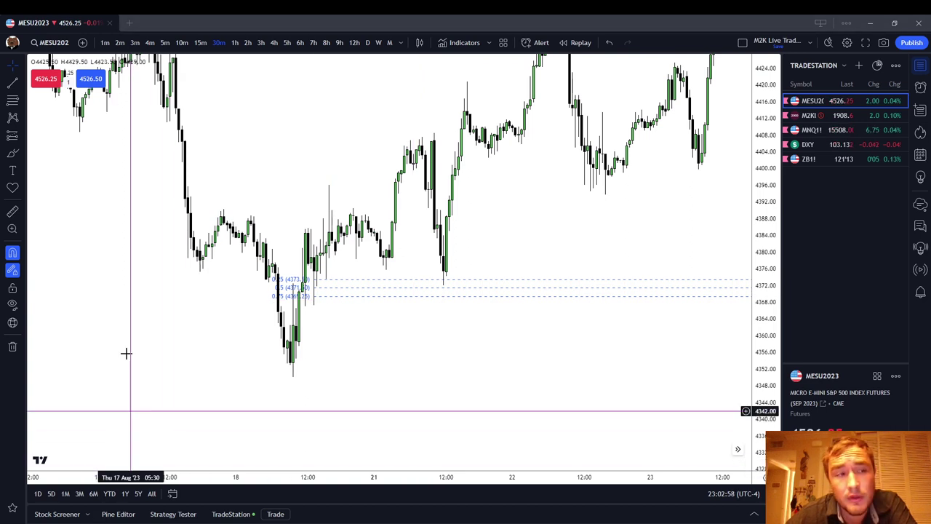
- Circle the 0.25, 0.5 and 0.75 retracement levels on the wick with red brush strokes
click(14, 257)
mouse_move(320, 274)
mouse_down()
mouse_move(310, 279)
mouse_move(322, 286)
mouse_move(308, 288)
mouse_move(316, 286)
mouse_move(317, 302)
mouse_up()
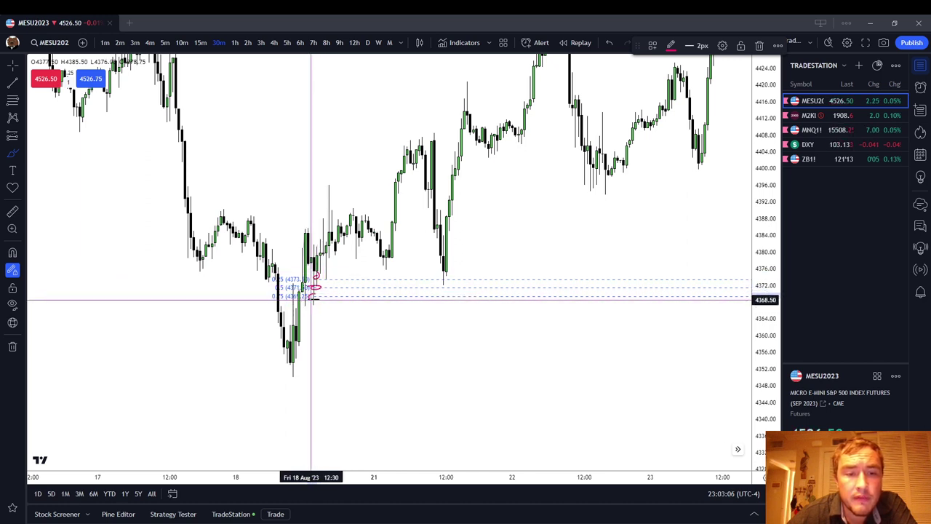
- Delete the Fib Retracement and the three red brush circles from the 18 August wick
click(499, 225)
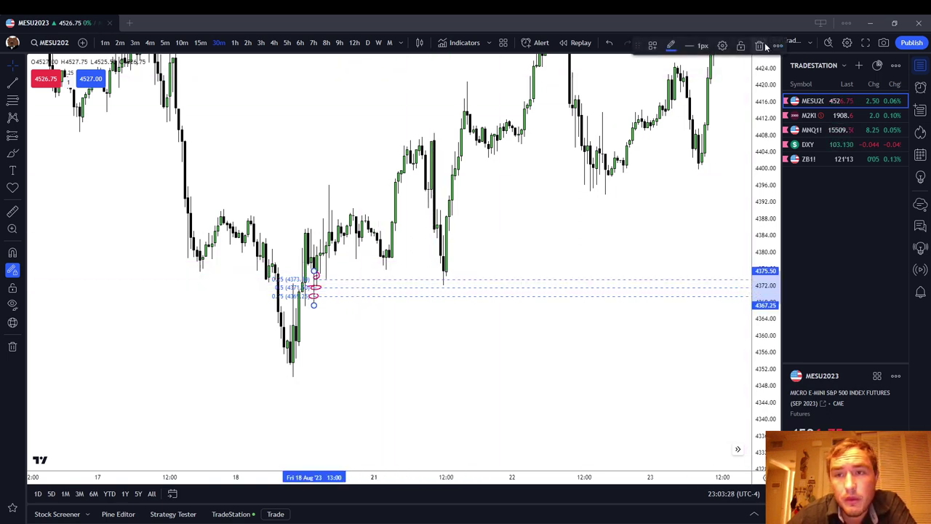
click(762, 46)
click(316, 278)
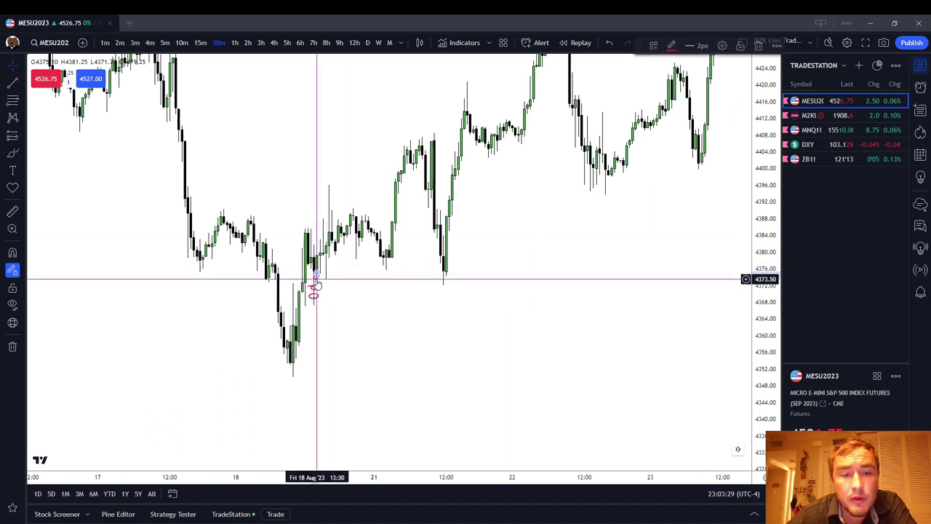
click(758, 48)
click(314, 286)
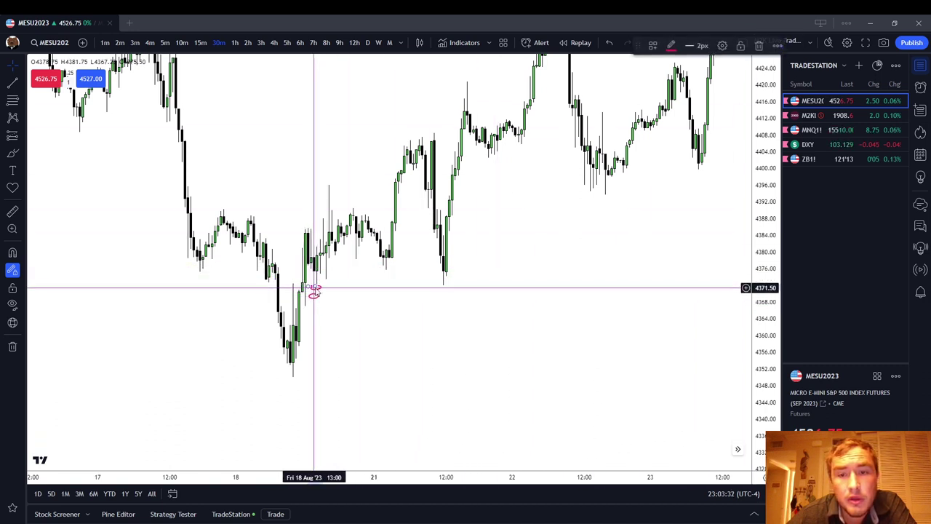
click(760, 47)
click(314, 293)
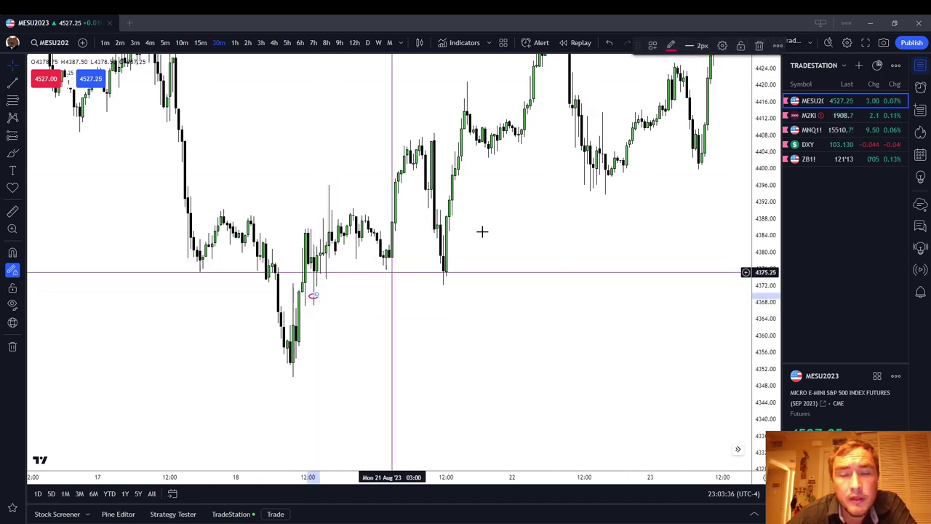
- Draw a Fib Retracement from 4375.50 down to 4367.25 on the same 18 August wick, and delete it
drag(622, 251, 584, 320)
scroll(609, 293, up, 1)
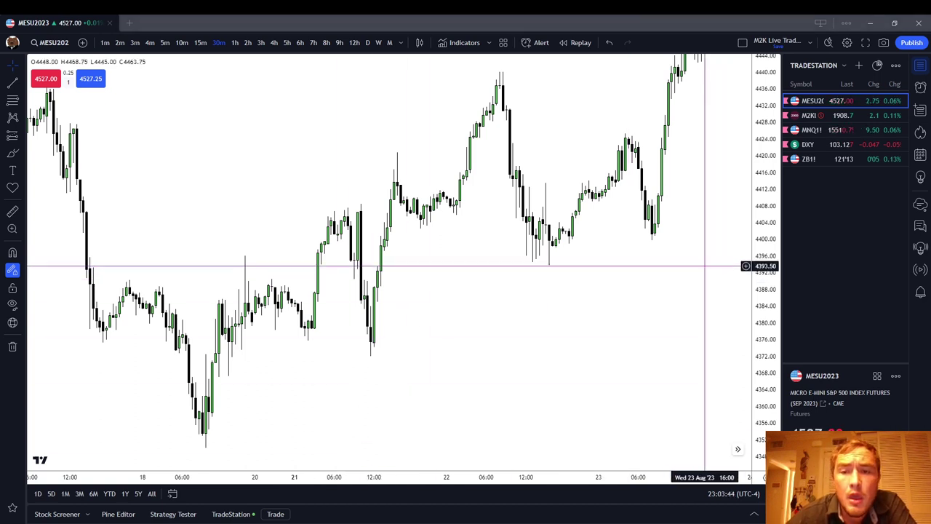
scroll(209, 110, down, 1)
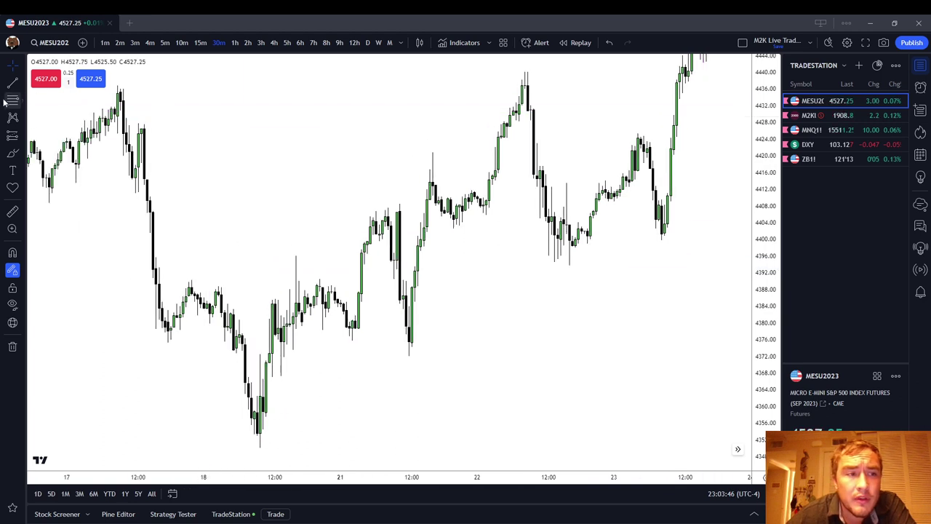
scroll(182, 132, down, 2)
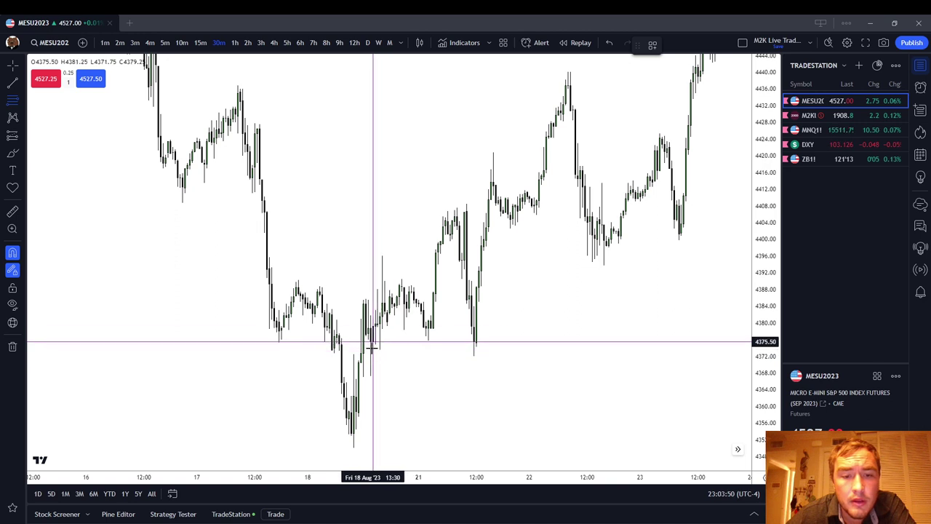
click(370, 375)
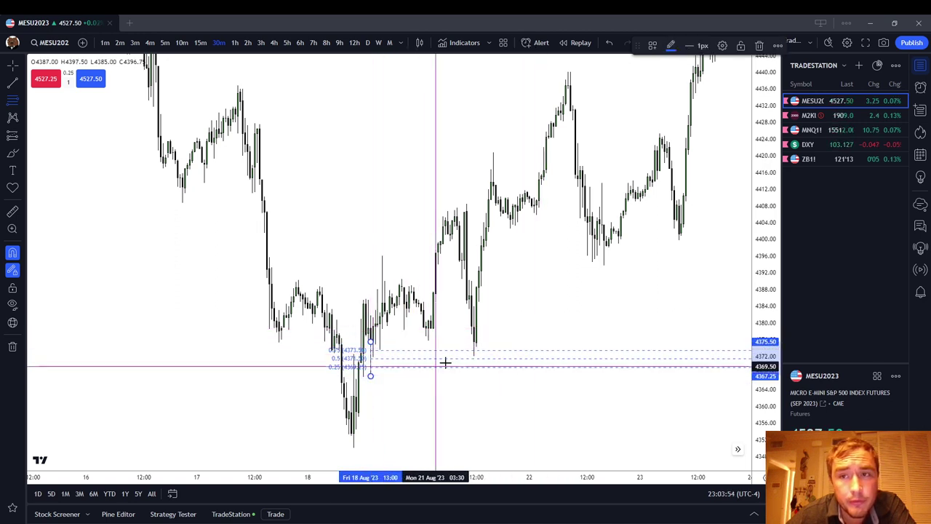
click(762, 46)
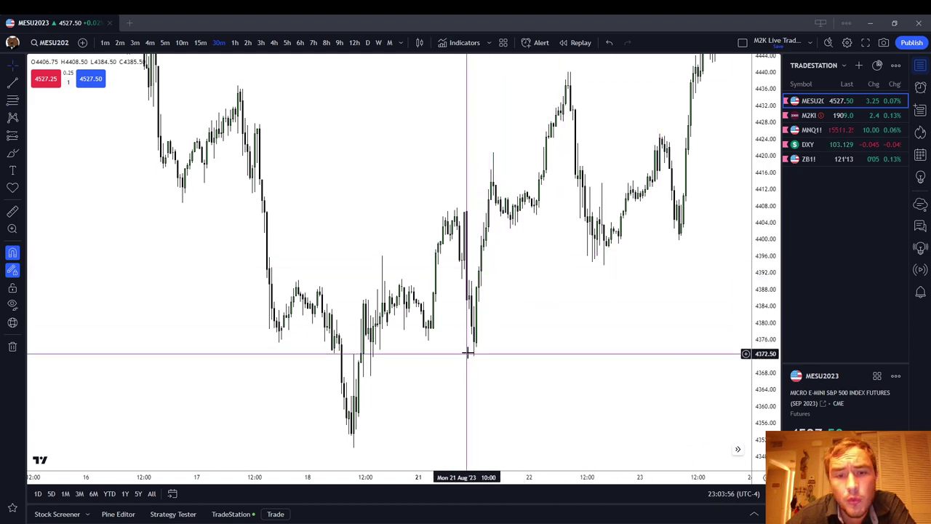
- Look over the MESU2023 swings from 21 to 29 August and switch to the MNQ1! chart
drag(557, 298, 580, 380)
scroll(582, 380, down, 2)
drag(482, 198, 459, 329)
drag(582, 306, 313, 298)
scroll(576, 266, up, 3)
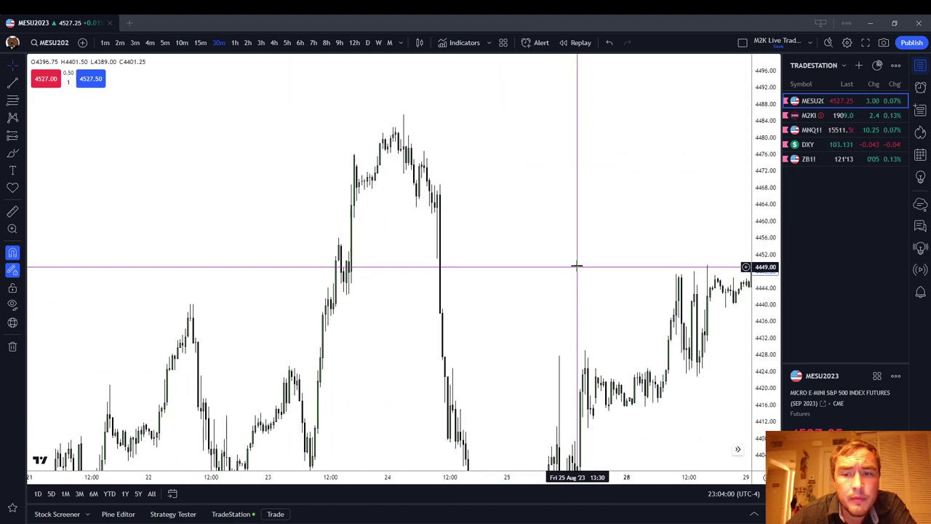
drag(575, 266, 435, 195)
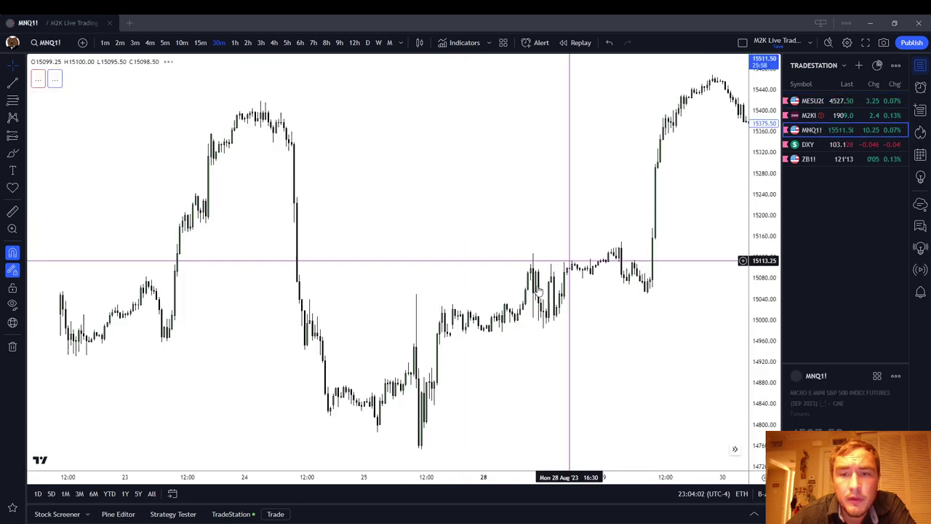
- Set the MNQ1! chart to the one-hour interval and examine its August swings up to the latest candles
drag(480, 238, 490, 281)
scroll(435, 277, down, 2)
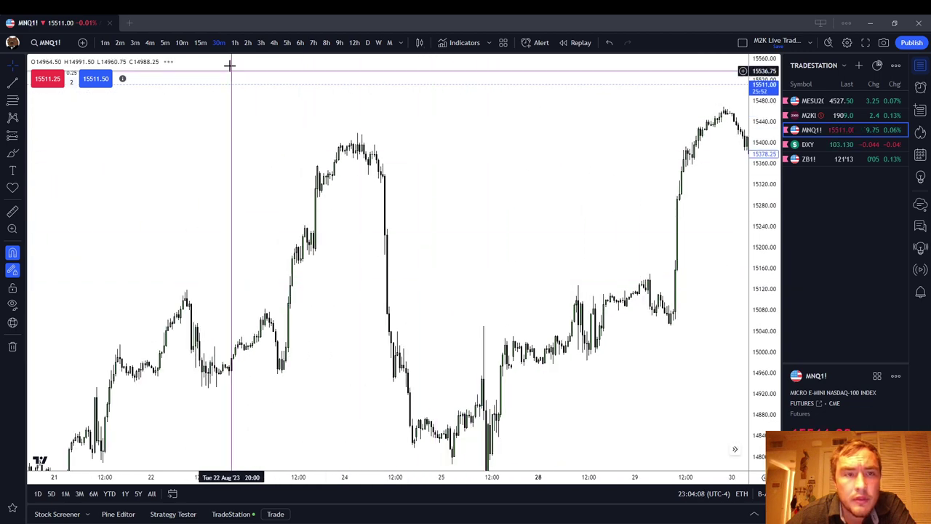
click(235, 42)
drag(662, 221, 549, 189)
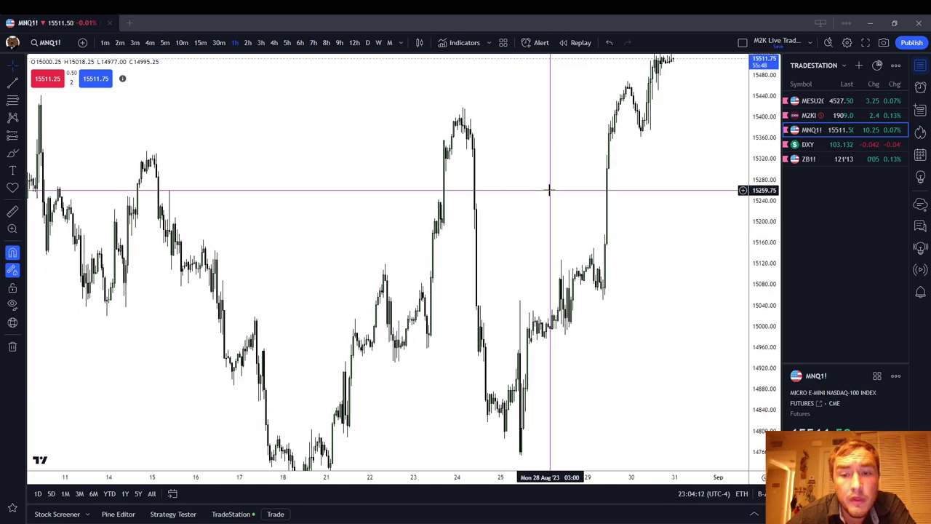
drag(604, 370, 667, 386)
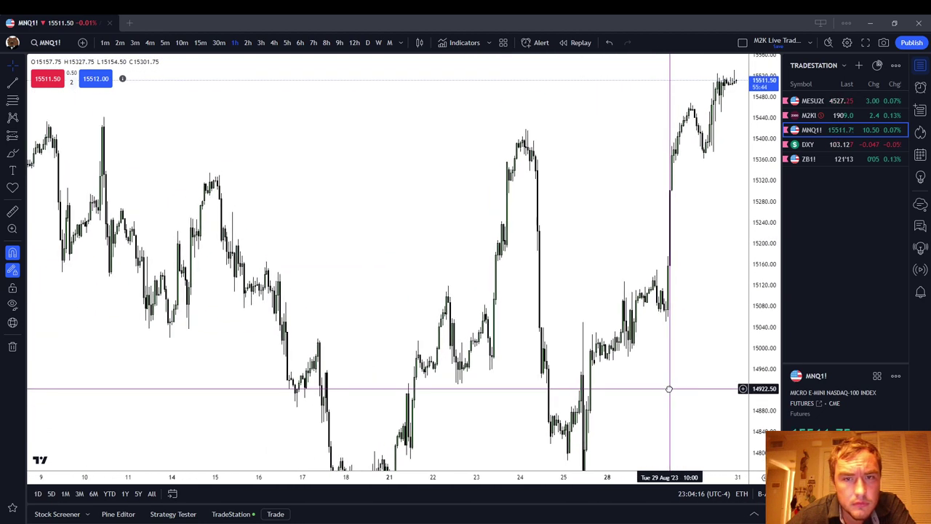
scroll(438, 234, down, 2)
scroll(447, 216, up, 4)
drag(432, 197, 294, 231)
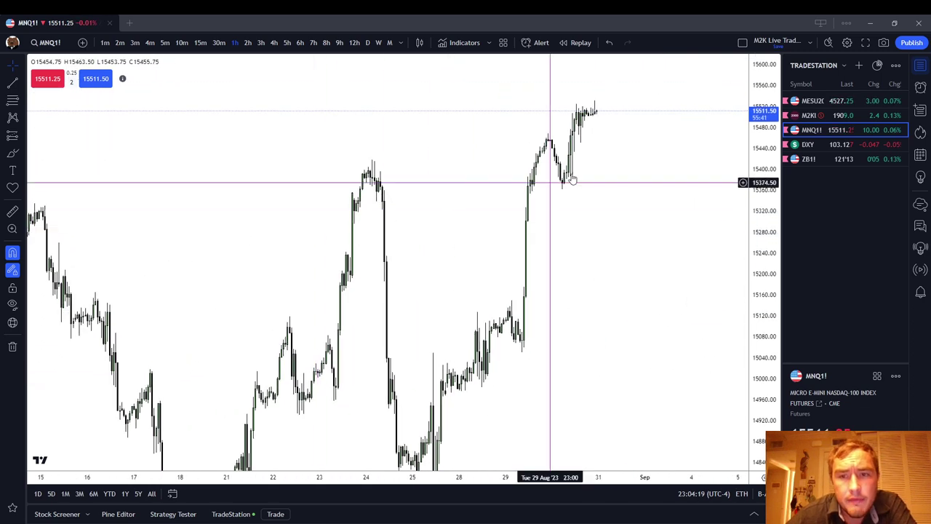
- Open the M2KU2023 chart and frame its mid-to-late August lows
click(832, 115)
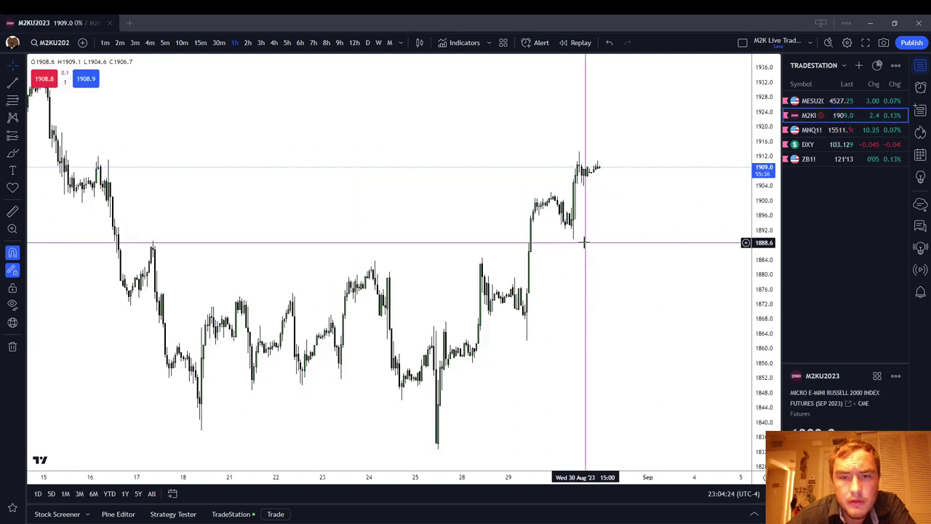
drag(611, 299, 639, 215)
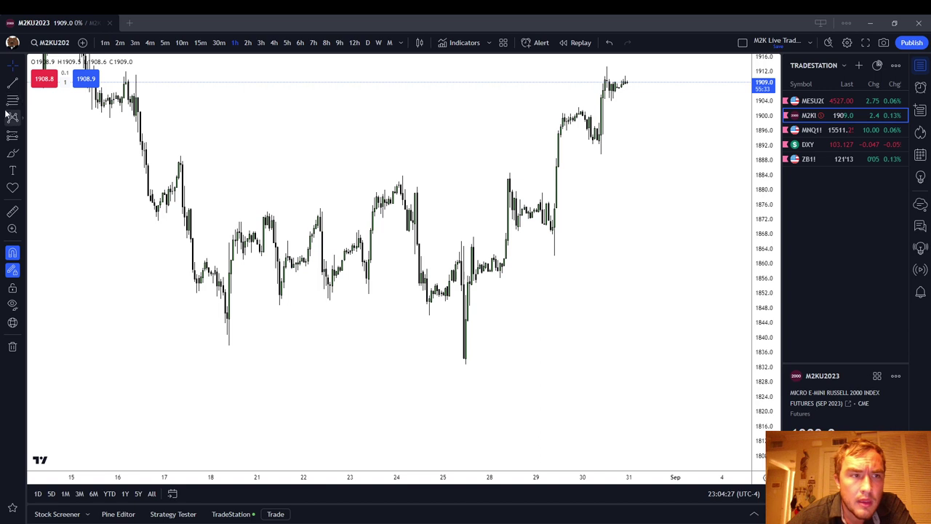
- Draw a Fib Retracement from 1845.1 down to 1837.8 over the 18 August 09:00 lower wick, and delete it
click(229, 320)
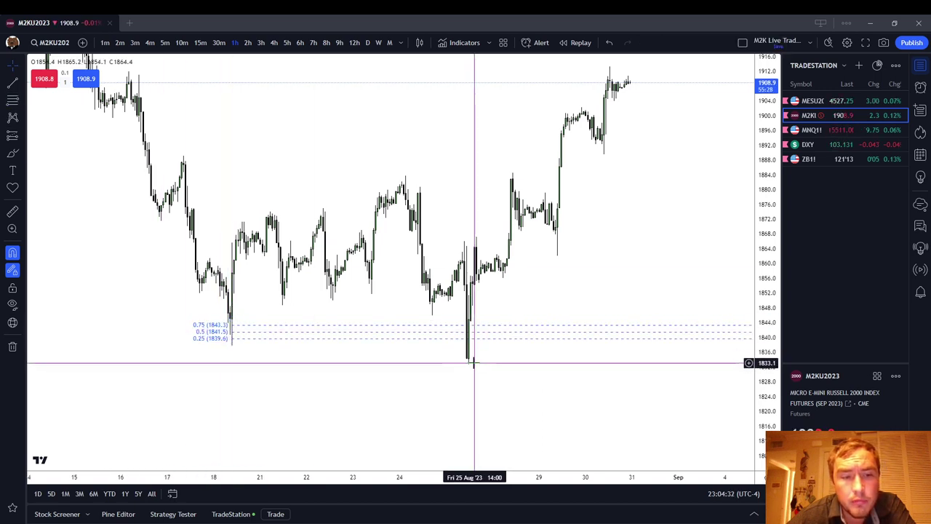
click(227, 332)
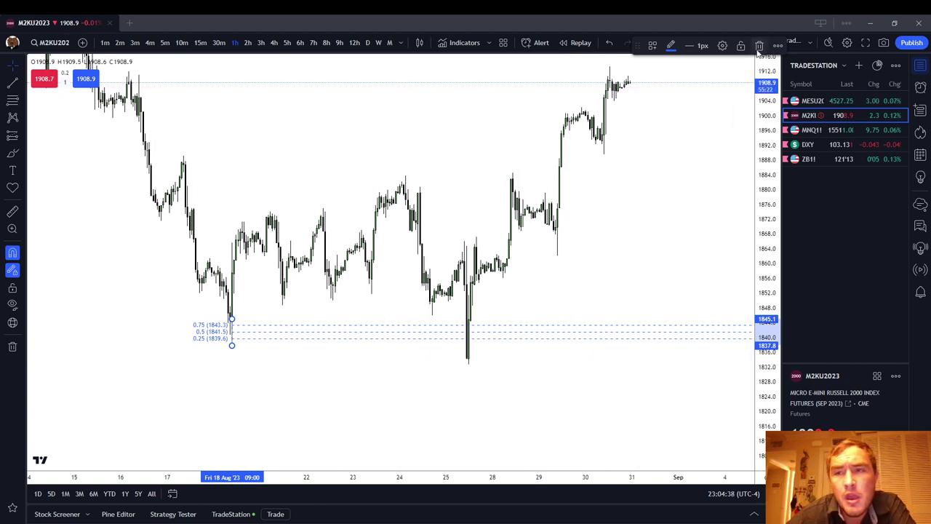
key(Delete)
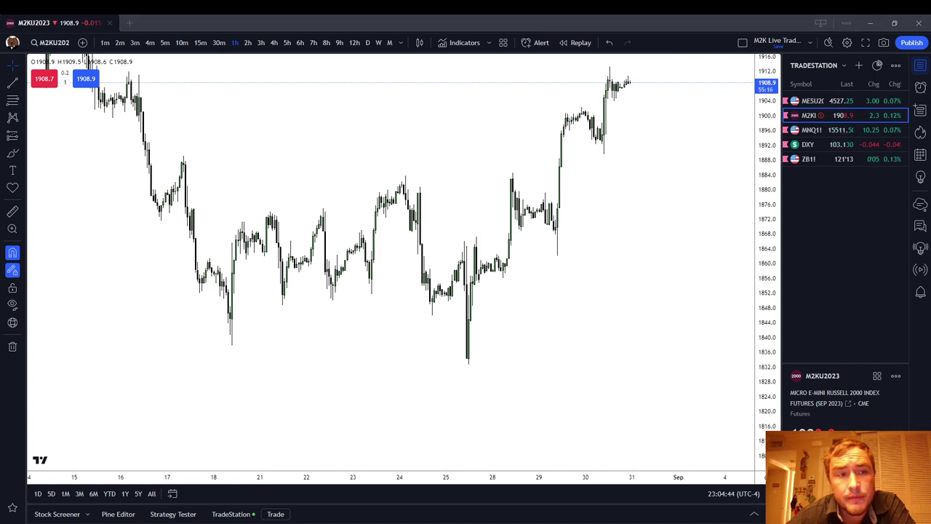
- Draw a Fib Retracement from 1911.6 up to about 1920.6 over the upper wick of the 15 August candle
drag(260, 214, 333, 206)
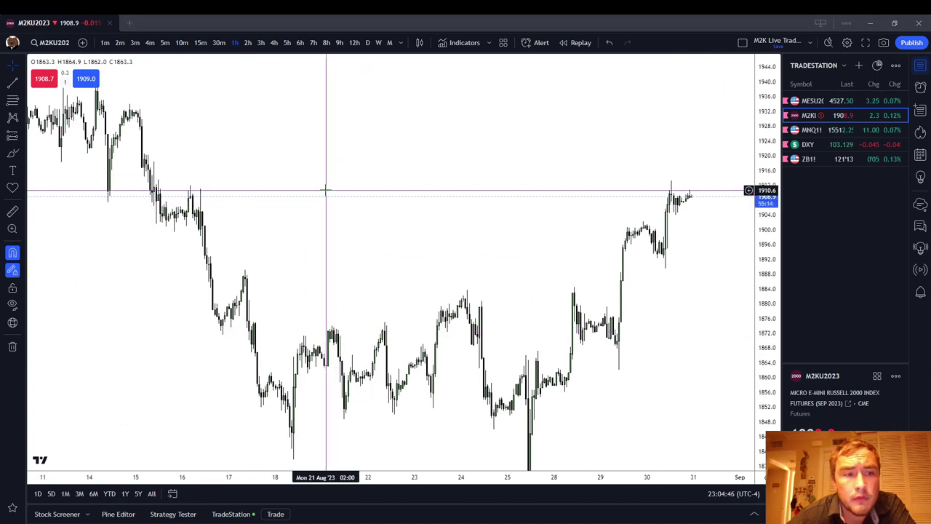
click(12, 100)
click(152, 187)
click(155, 153)
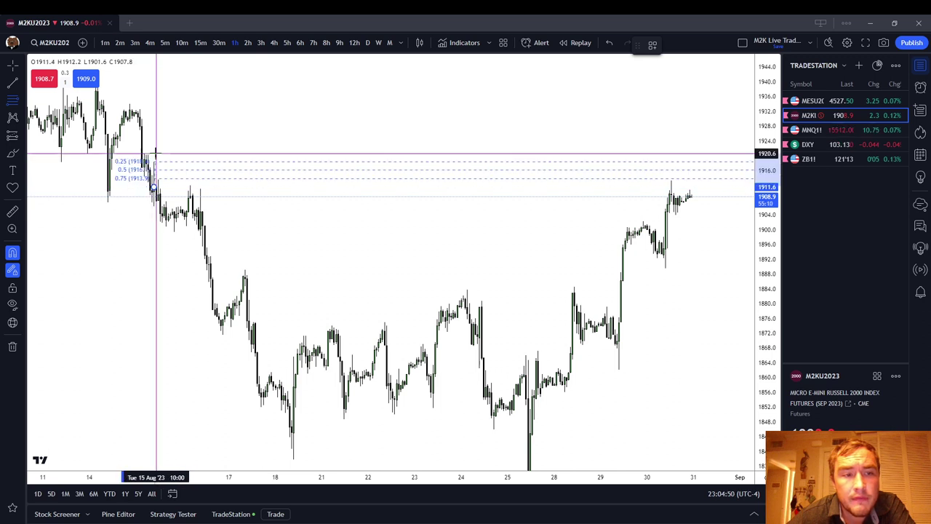
- Set the Fib Retracement's upper end on the 15 August 09:00 candle to 1918.4, and delete the retracement
mouse_move(156, 154)
mouse_down()
mouse_move(152, 176)
mouse_move(153, 162)
mouse_up()
click(204, 154)
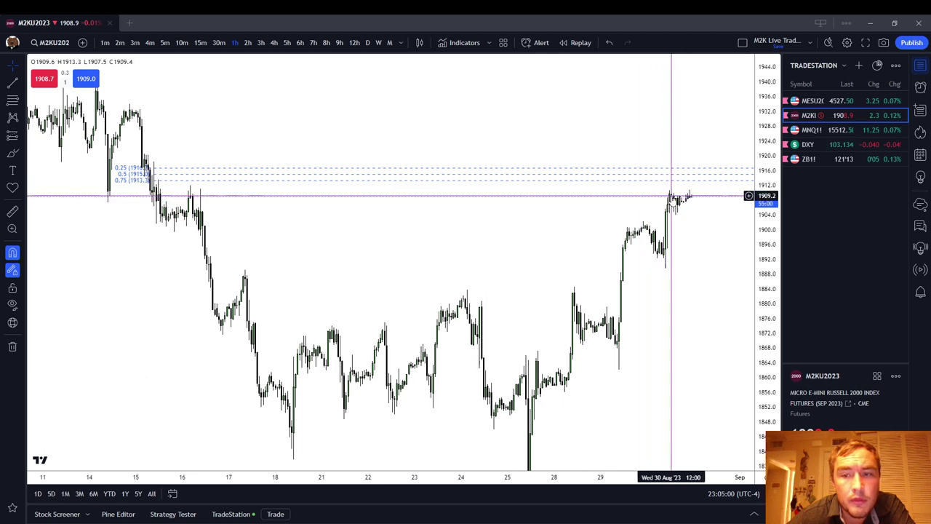
click(155, 180)
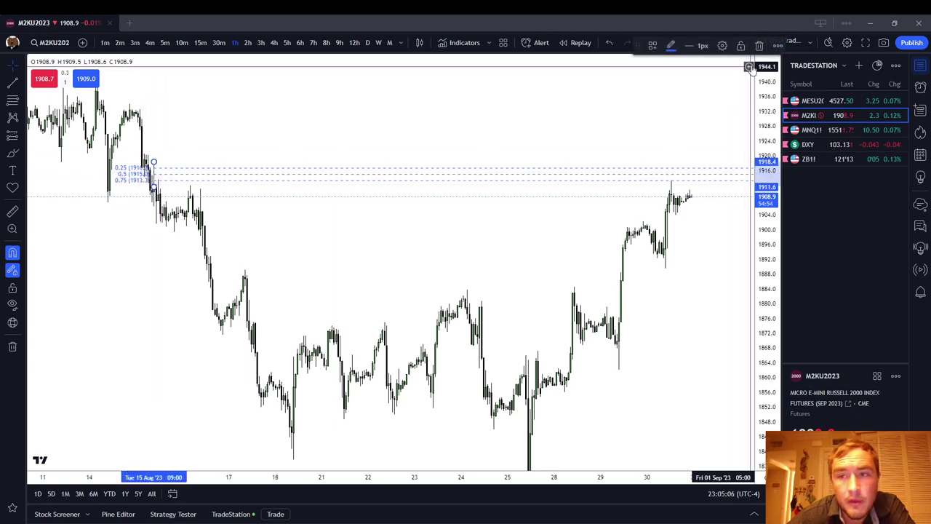
click(758, 46)
- Open the MESU2023 chart and examine its one-hour candles from late August
click(812, 100)
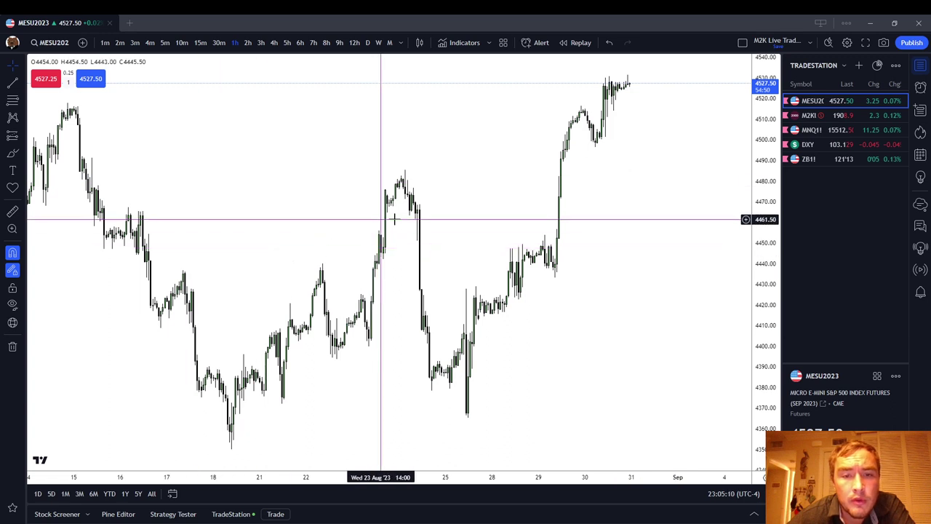
scroll(405, 209, down, 3)
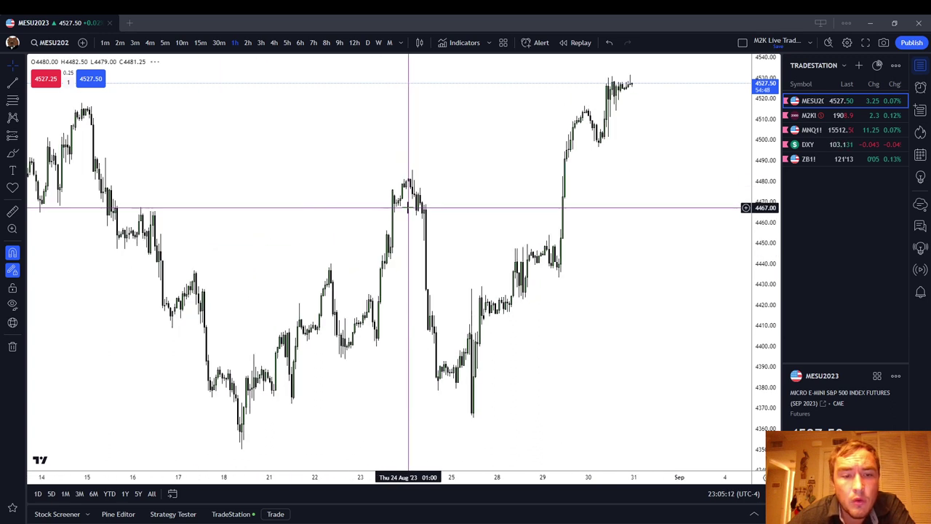
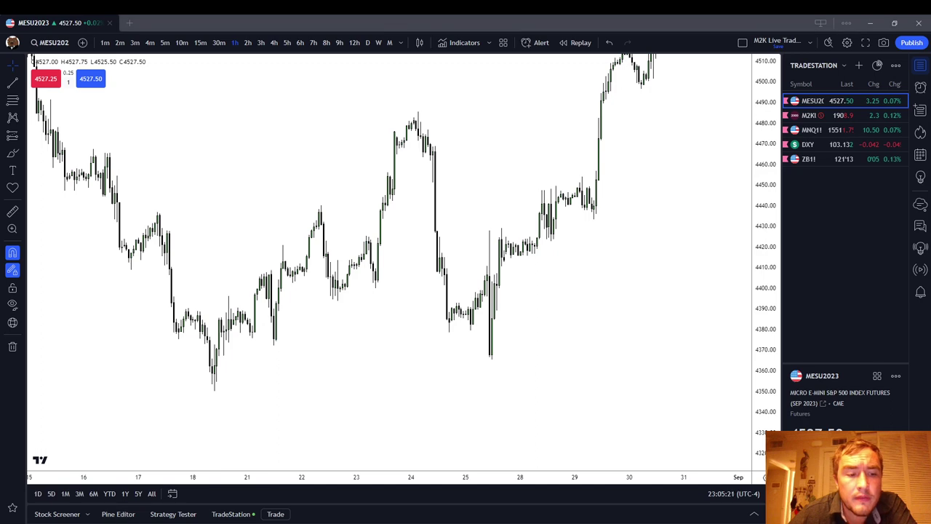
scroll(484, 316, up, 2)
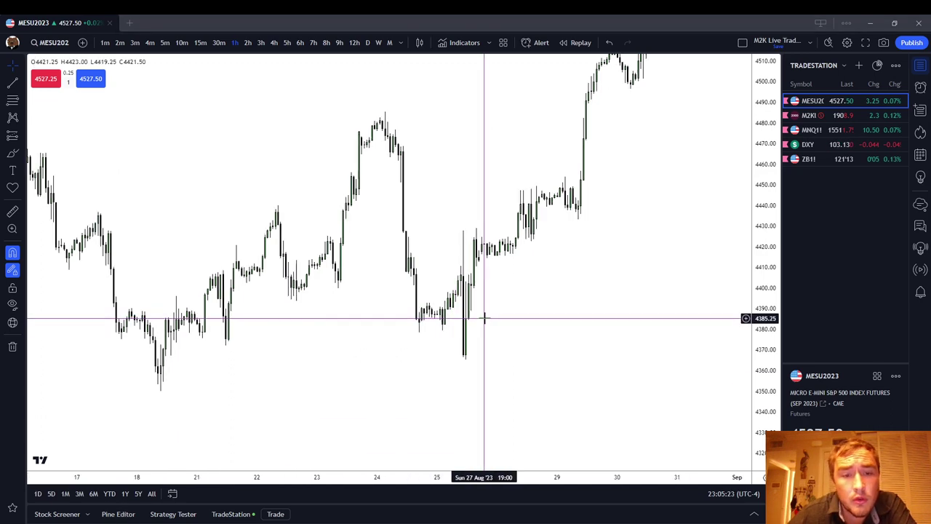
scroll(632, 275, up, 3)
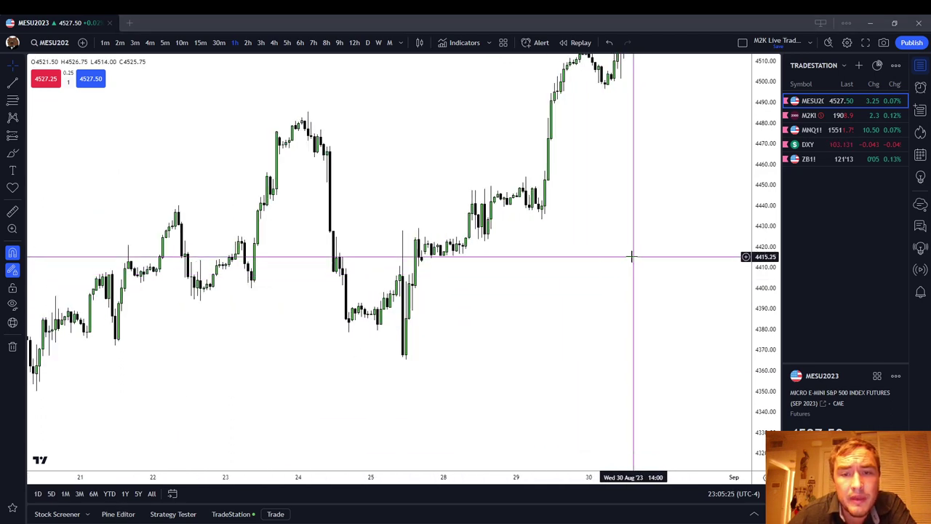
drag(757, 331, 757, 245)
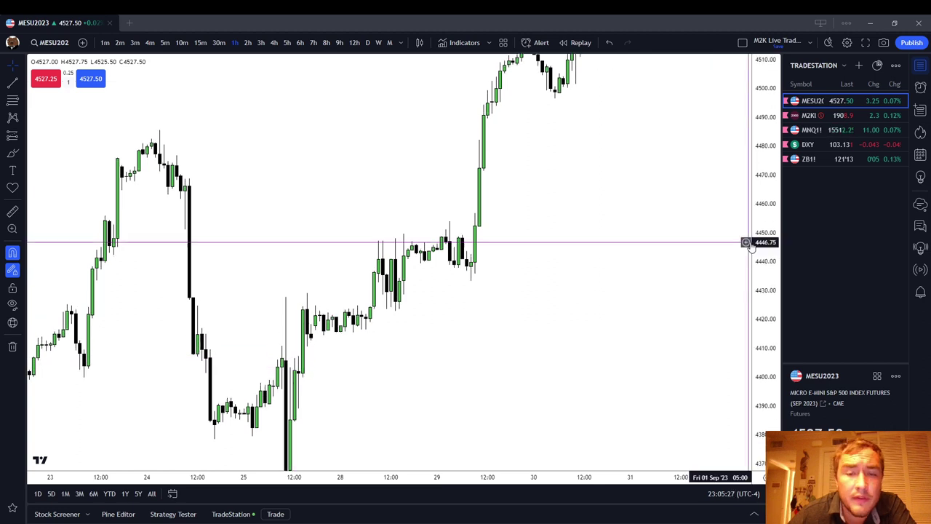
scroll(586, 185, up, 2)
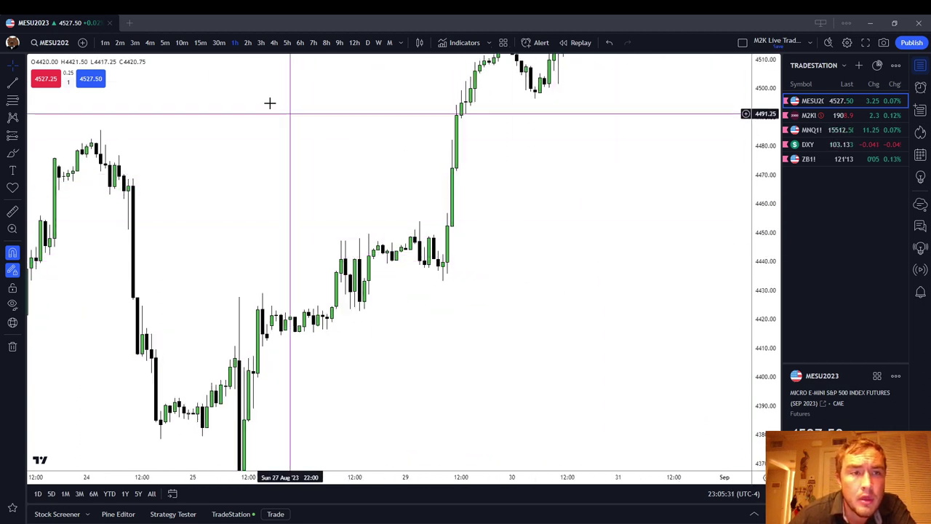
- Set the MESU2023 chart to the 10-minute interval and frame the 29 and 30 August candles
click(200, 43)
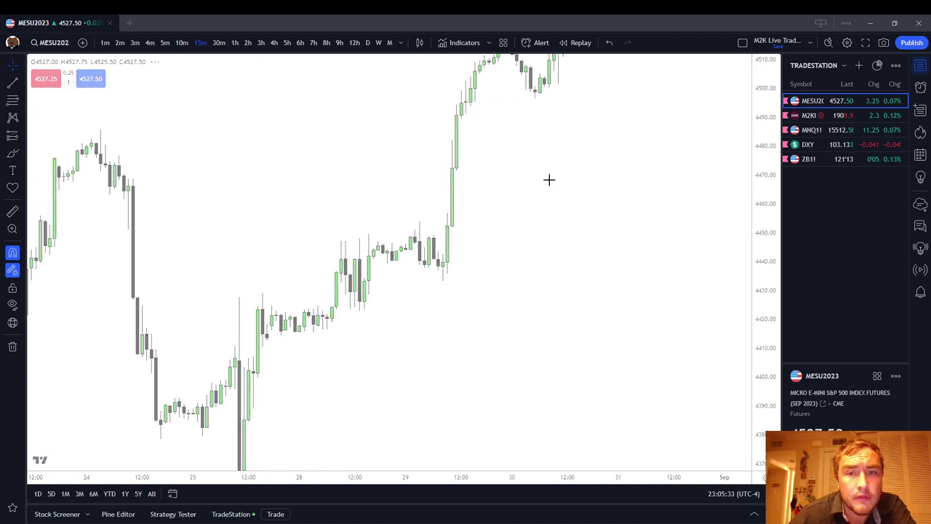
click(182, 42)
scroll(507, 295, down, 1)
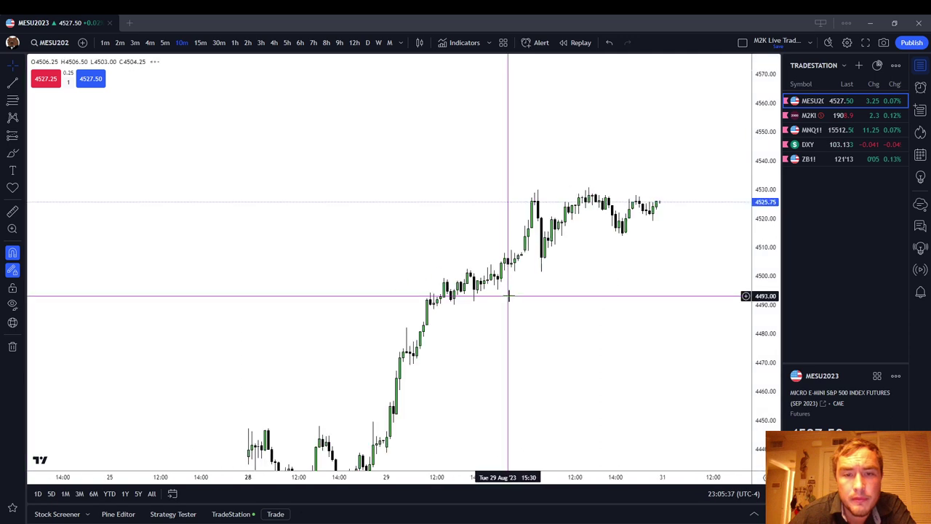
scroll(604, 333, up, 1)
scroll(639, 284, up, 3)
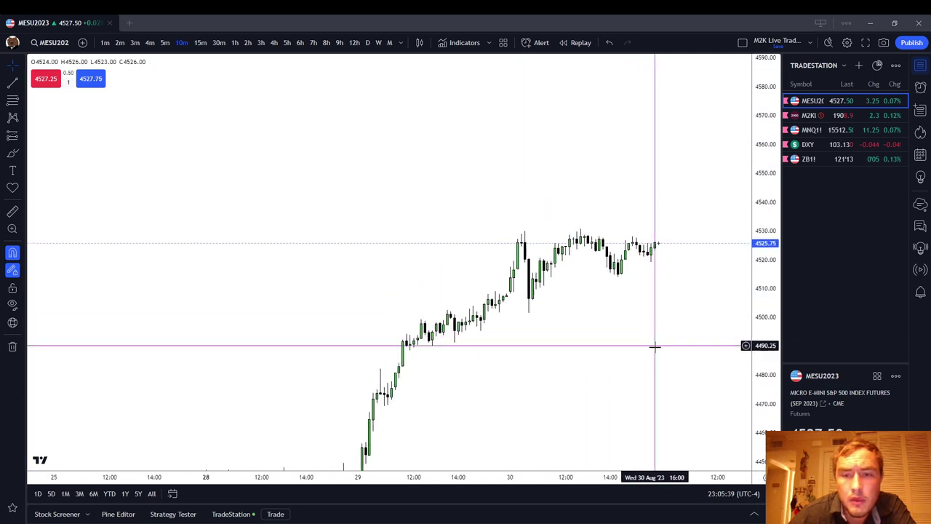
drag(767, 364, 743, 55)
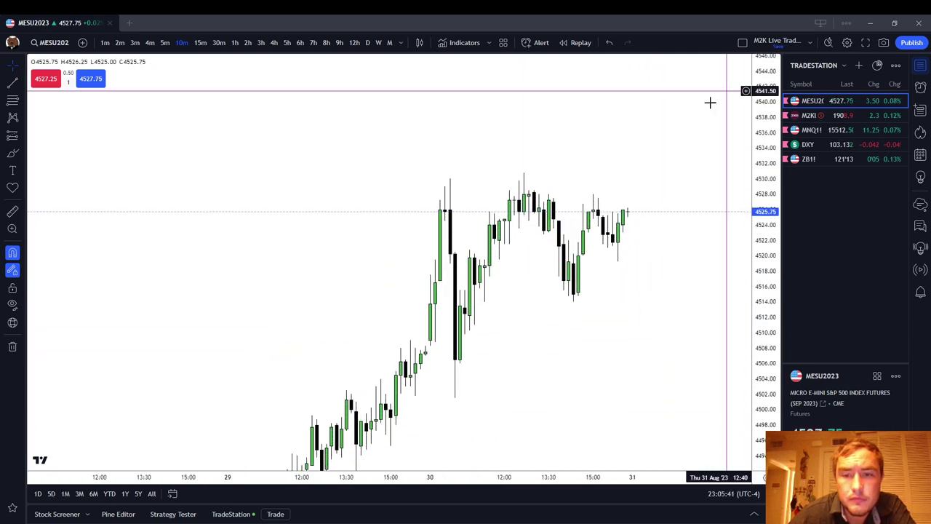
scroll(680, 190, down, 2)
drag(680, 191, 602, 132)
scroll(604, 133, up, 1)
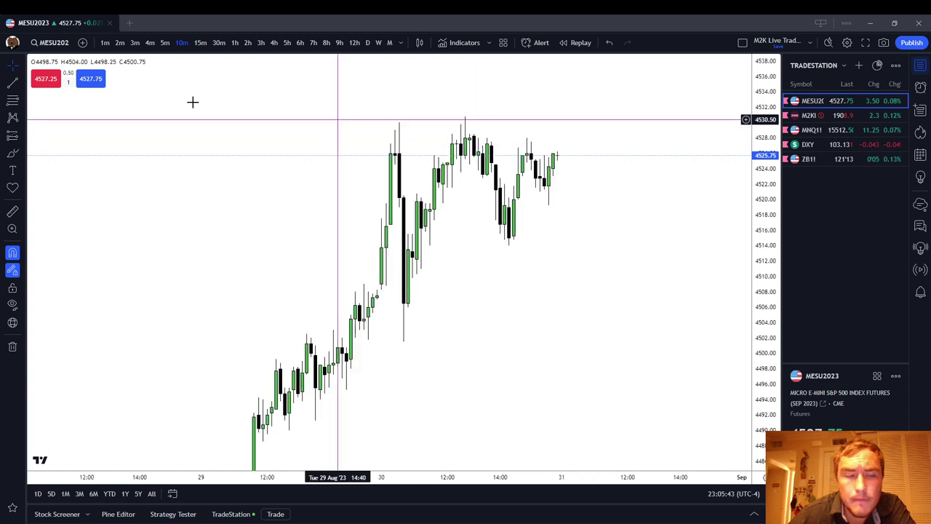
- Draw a Fib Retracement over the lower wick and then the body of the 30 August 11:00 candle (4516.25 to 4519.75), and delete it
drag(420, 202, 420, 280)
drag(421, 201, 422, 226)
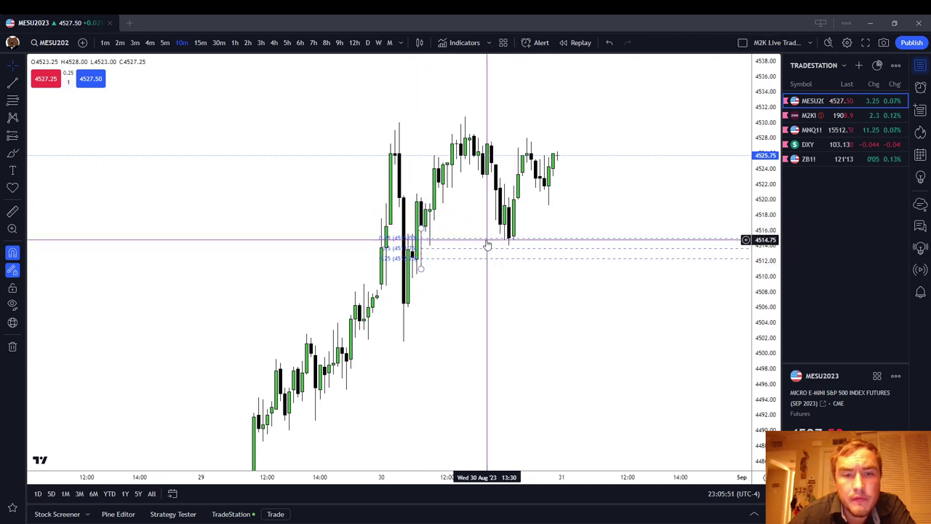
drag(421, 226, 421, 201)
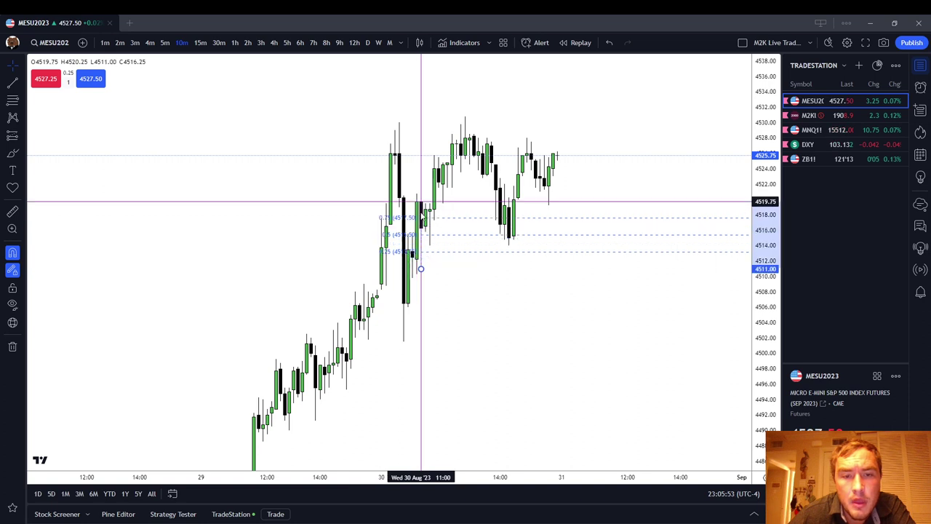
drag(420, 272, 422, 225)
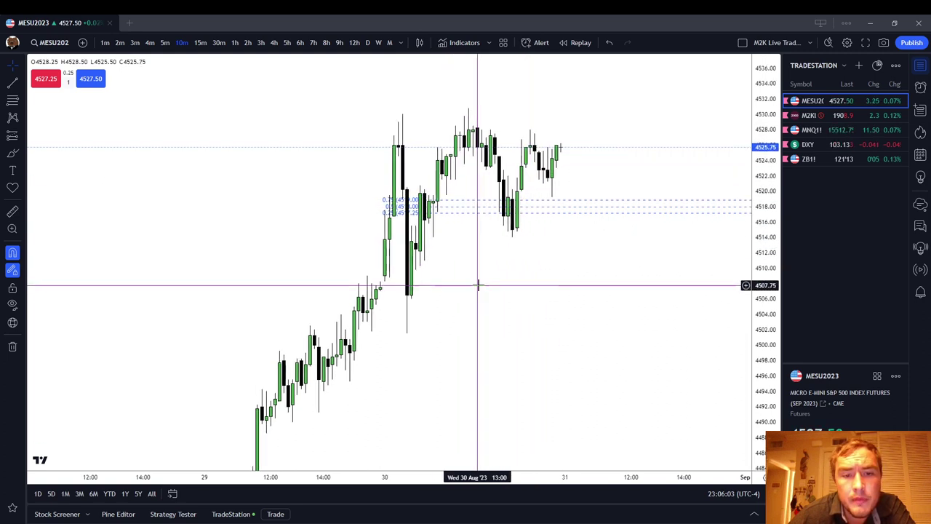
click(413, 199)
click(758, 45)
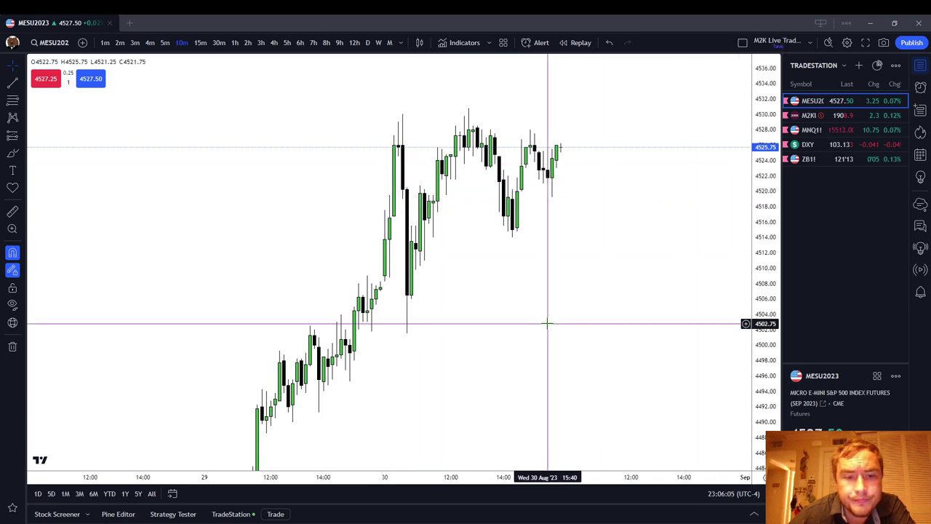
drag(546, 322, 640, 166)
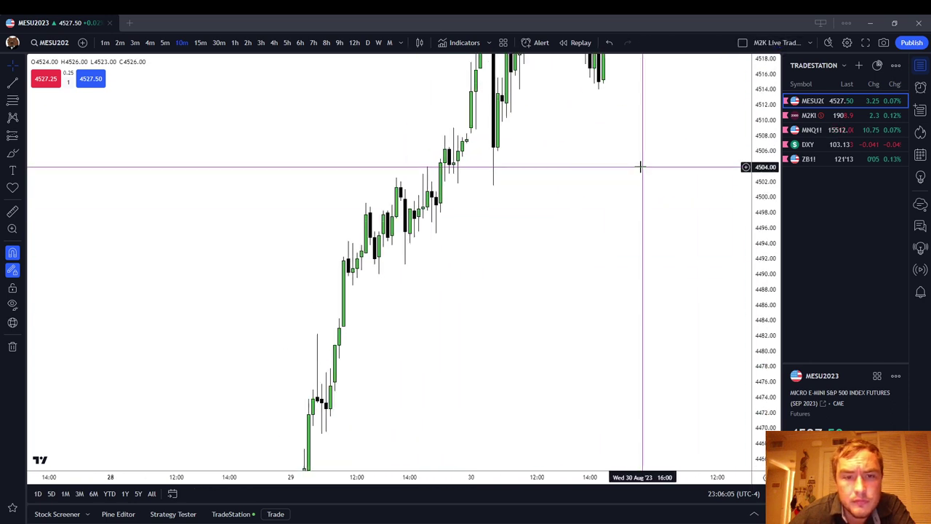
click(388, 237)
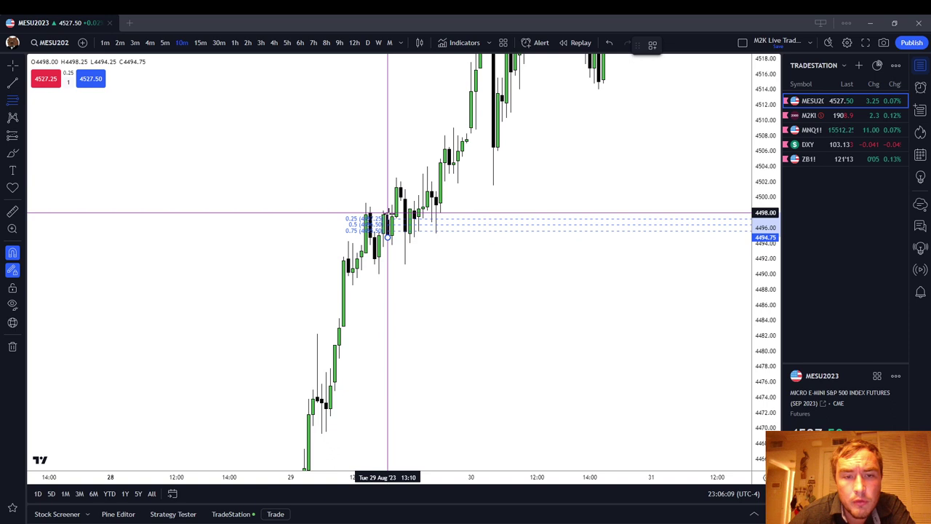
key(Escape)
- Draw a Fib Retracement between 4492.00 and 4490.25 over the 29 August 11:40 candle, and delete it
drag(423, 299, 453, 277)
click(12, 101)
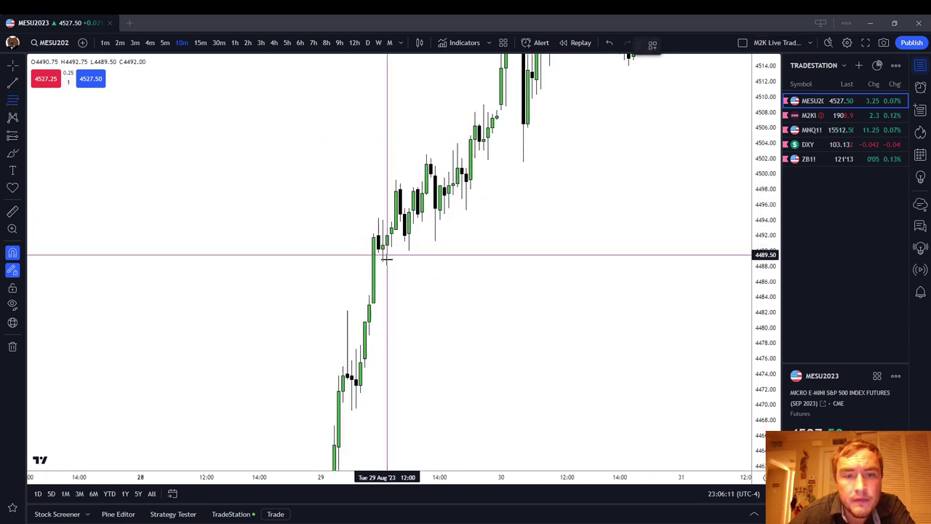
click(378, 242)
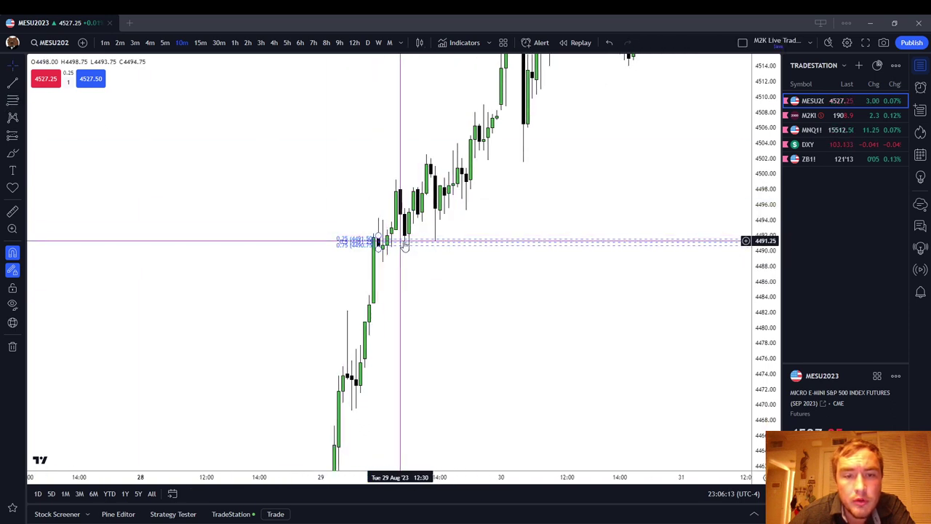
click(361, 247)
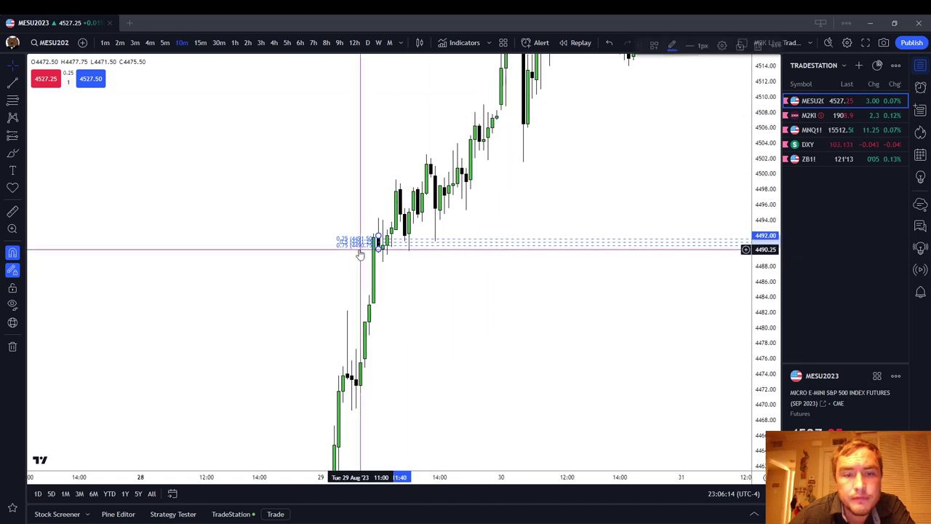
click(758, 46)
- Draw a Fib Retracement from 4425.25 up to 4433.25 over the body of the 28 August 11:40 candle, and delete it
drag(509, 328, 651, 136)
scroll(651, 136, down, 2)
drag(765, 186, 761, 339)
drag(639, 333, 684, 118)
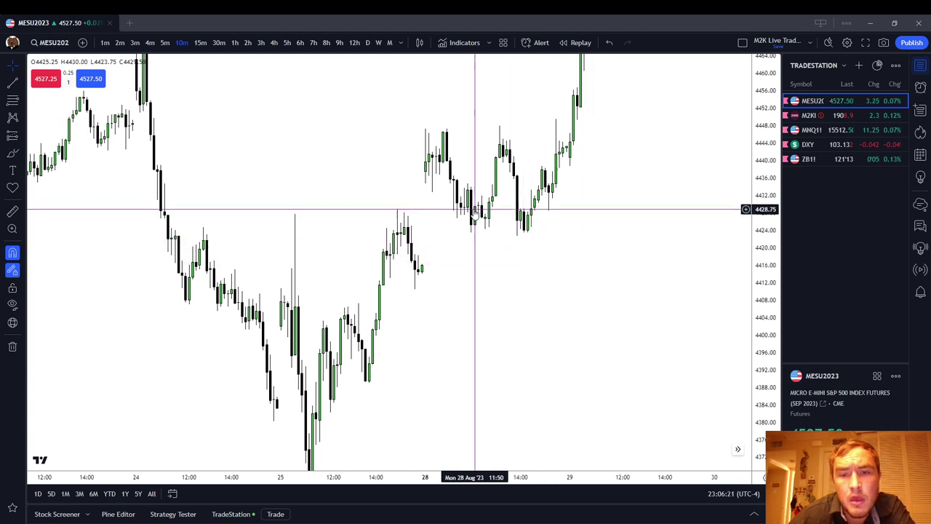
click(12, 100)
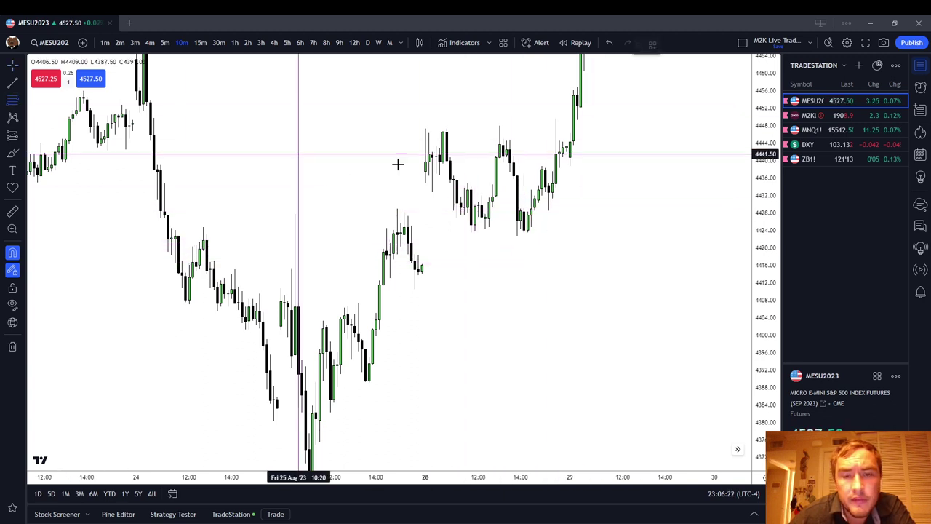
click(471, 224)
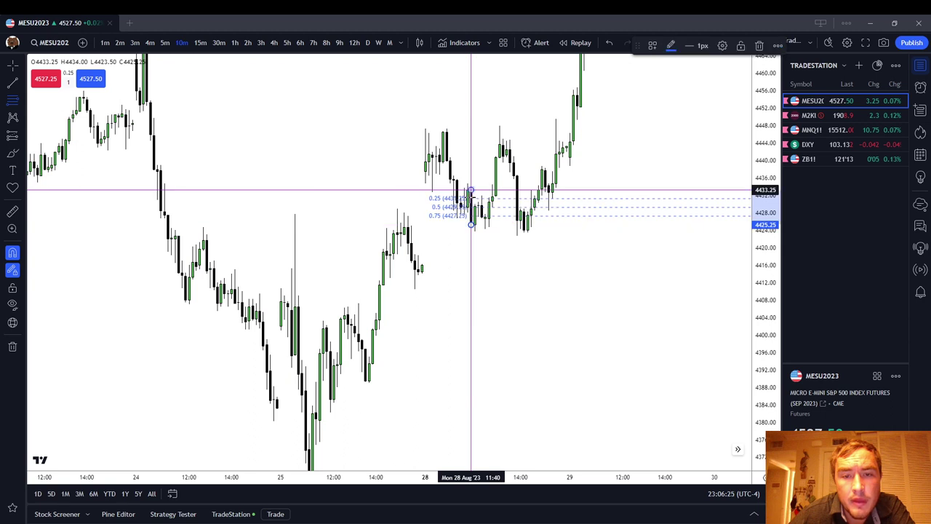
click(472, 195)
click(500, 213)
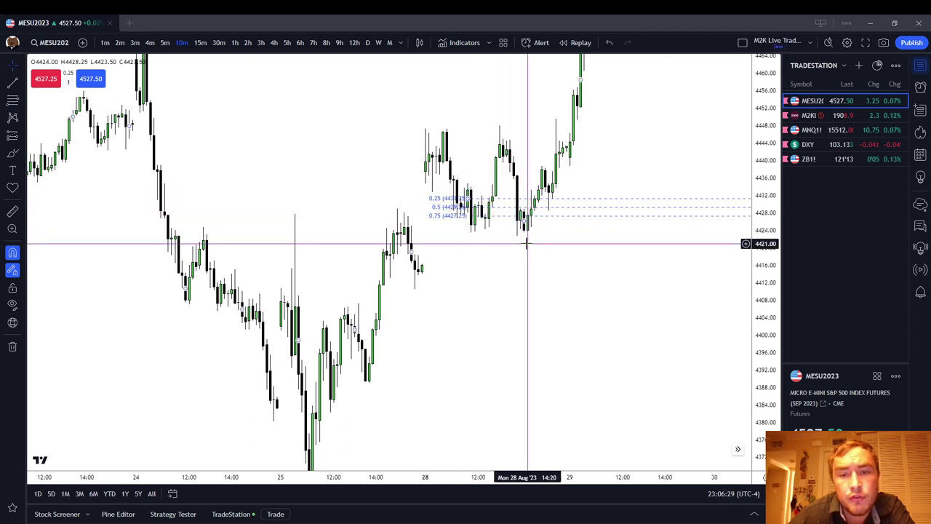
click(460, 198)
click(757, 46)
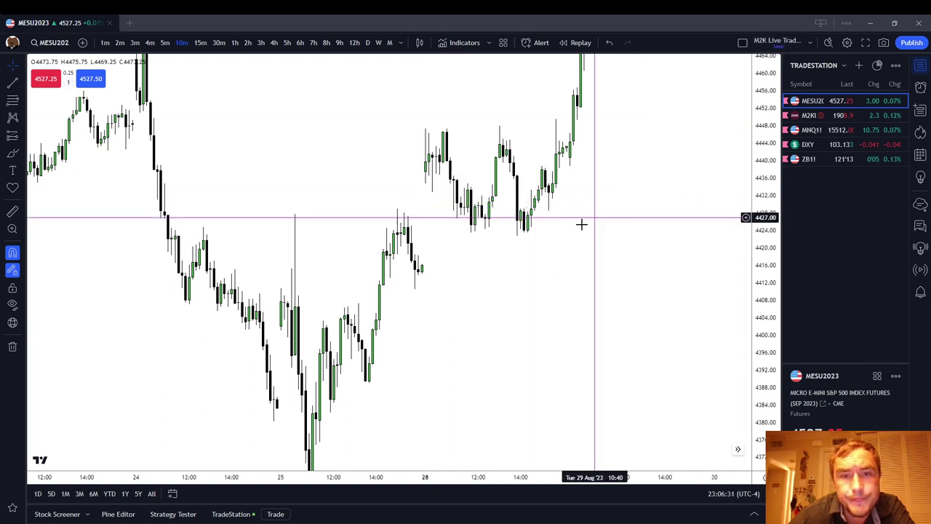
- Set the MESU2023 chart to the four-hour interval and frame its June to August swings
scroll(405, 179, down, 2)
drag(405, 178, 461, 225)
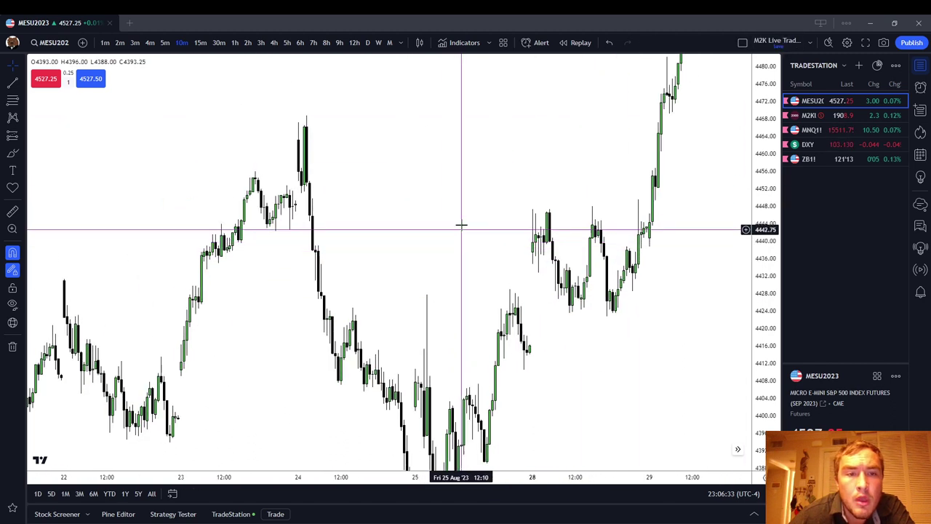
click(273, 42)
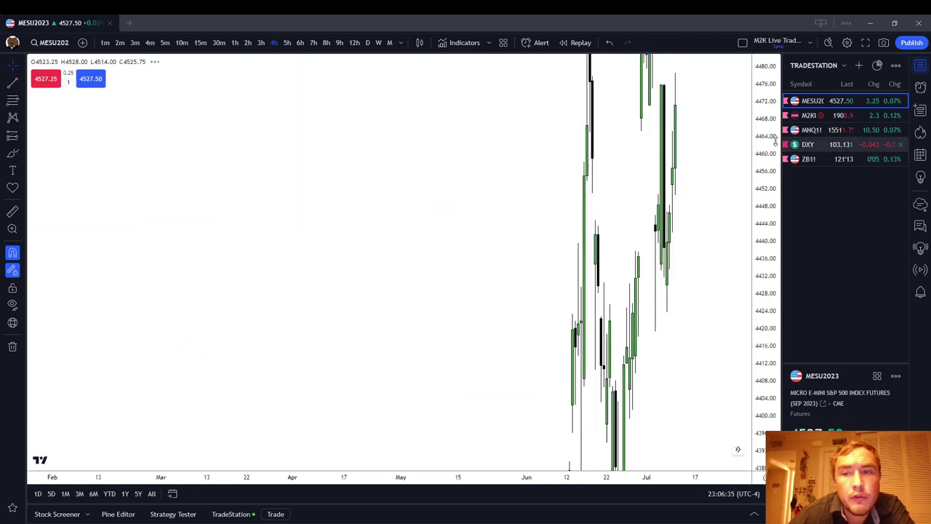
drag(726, 354, 374, 439)
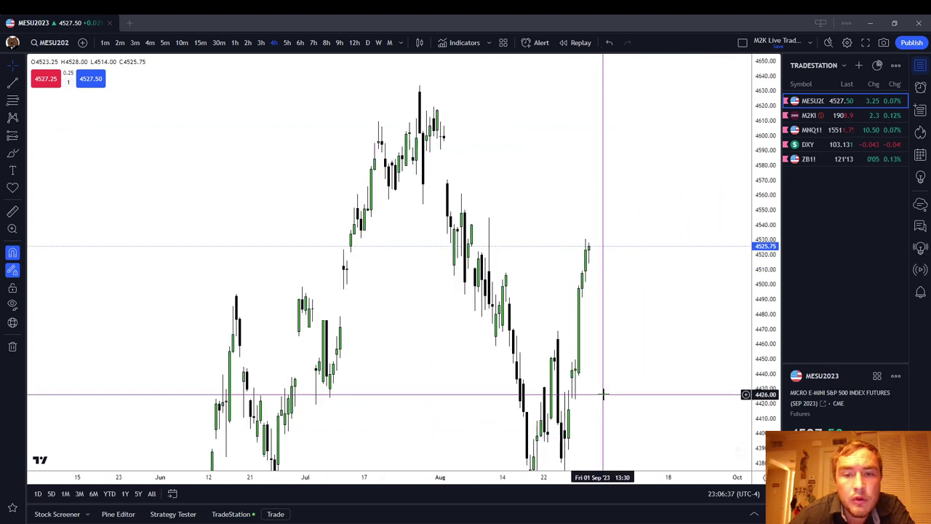
scroll(637, 389, up, 3)
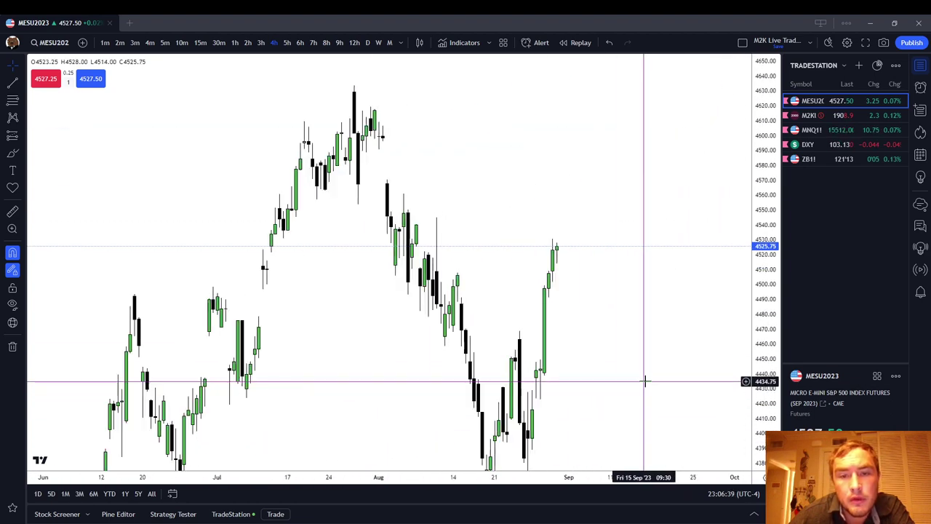
- Draw a Fib Retracement from about 4509 up to about 4545 over the long upper wick of the 10 August candle
click(12, 100)
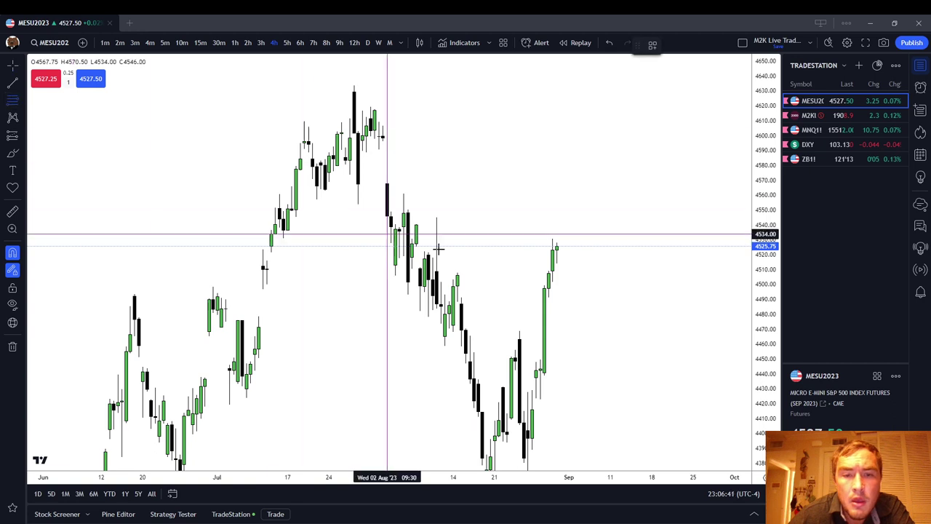
click(435, 271)
scroll(434, 209, up, 3)
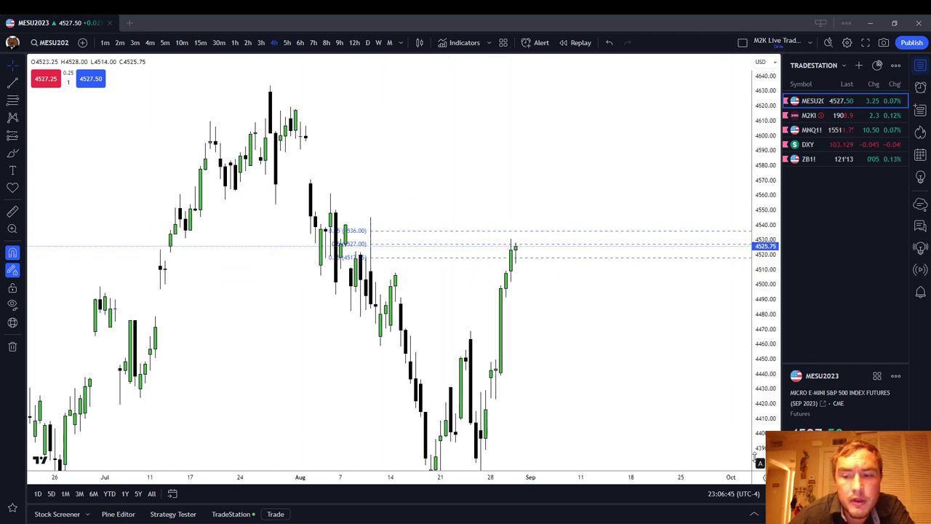
scroll(617, 322, up, 5)
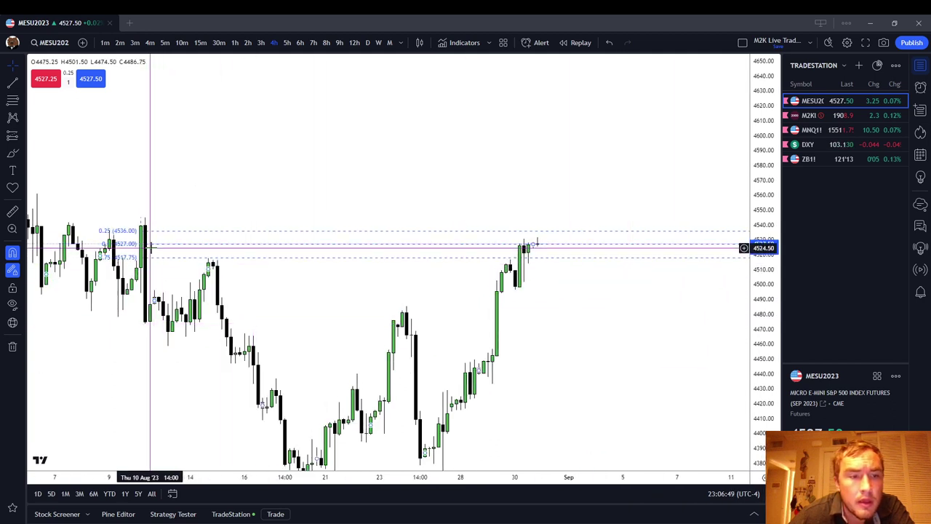
- Reposition the Fib Retracement between 4539.50 and 4511.25 over the body of the 10 August 06:00 candle, and delete it
drag(141, 219, 141, 268)
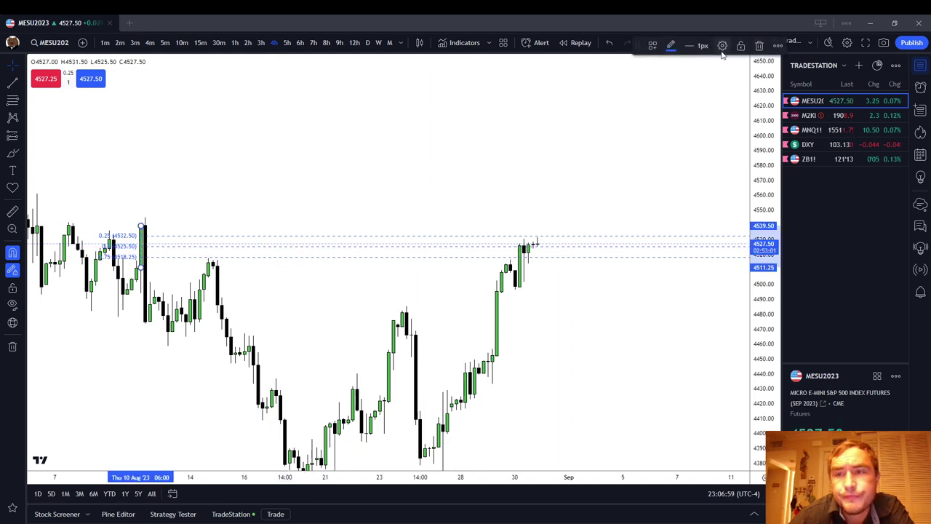
click(758, 46)
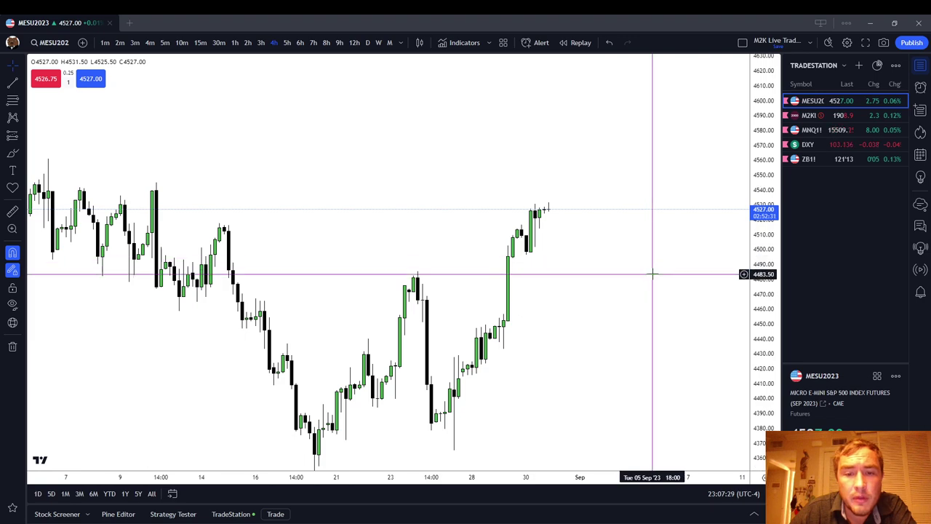
- Set the chart to the one-hour interval and view the swings from 16 to 31 August
click(234, 43)
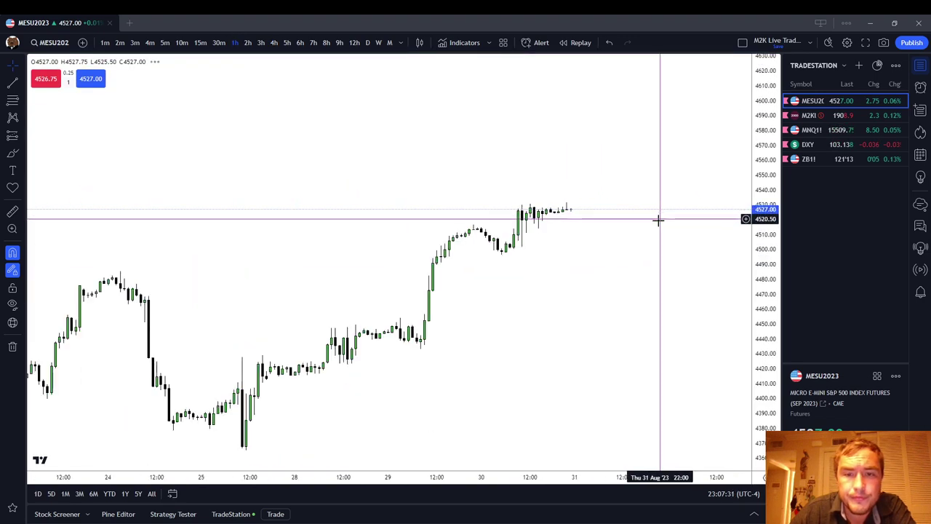
scroll(658, 220, down, 1)
drag(490, 373, 662, 263)
scroll(633, 252, down, 1)
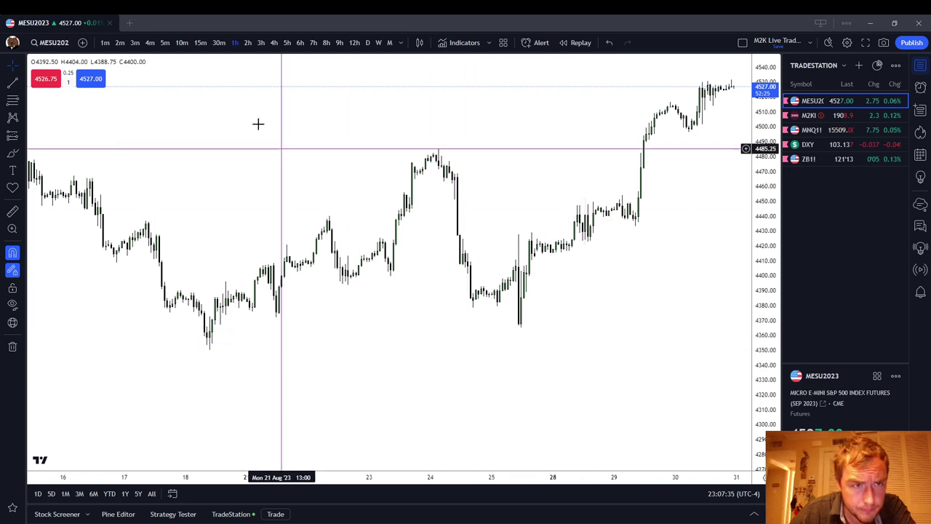
- Set the chart to the 15-minute interval, enlarge the price scale and frame the 28 to 29 August candles
click(201, 43)
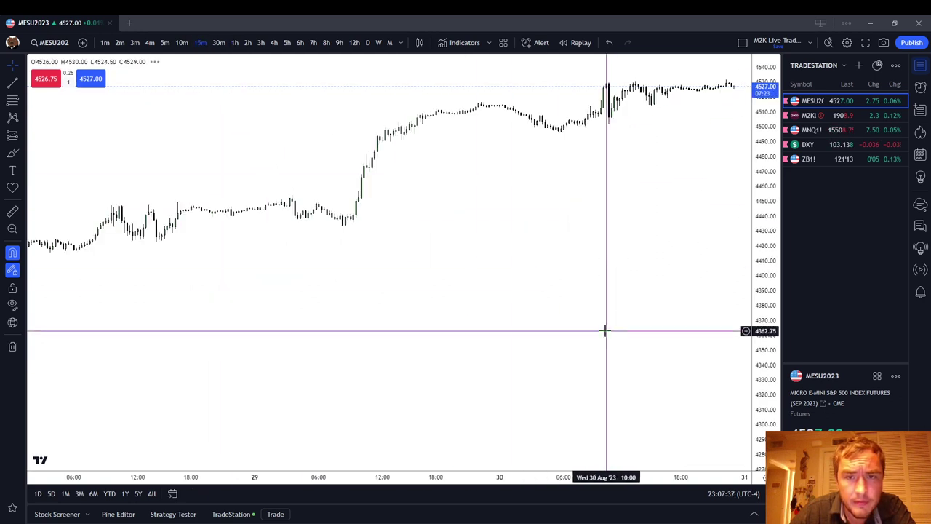
drag(774, 423, 761, 131)
scroll(596, 305, up, 2)
drag(566, 376, 640, 165)
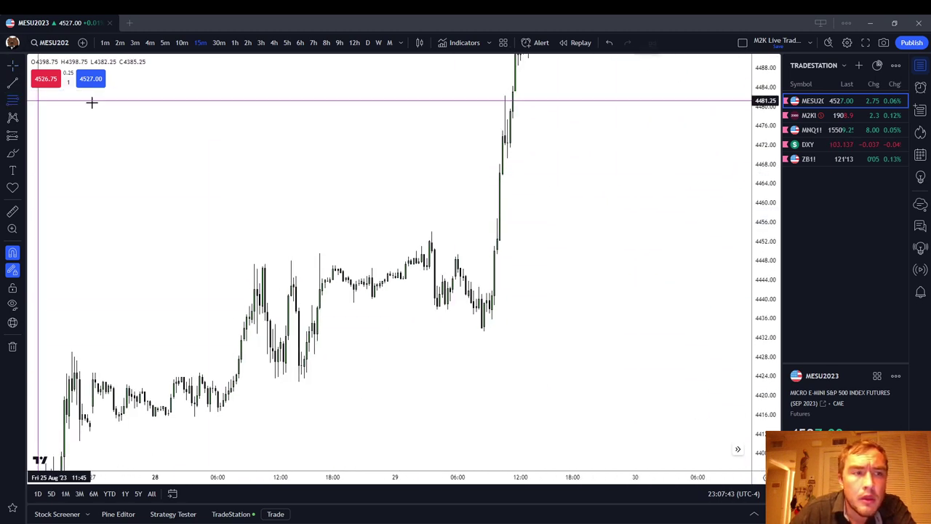
- Draw a Fib Retracement at the 28 August afternoon rise, adjust it to span 4437.75 to 4435.00, and delete it
click(321, 295)
key(Escape)
drag(322, 300, 318, 311)
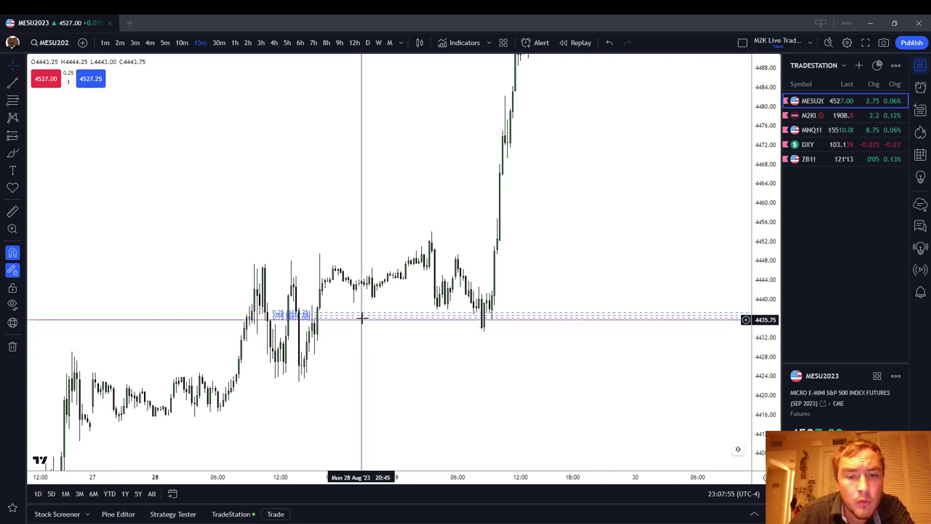
mouse_move(314, 318)
mouse_down()
mouse_move(320, 333)
mouse_move(315, 323)
mouse_up()
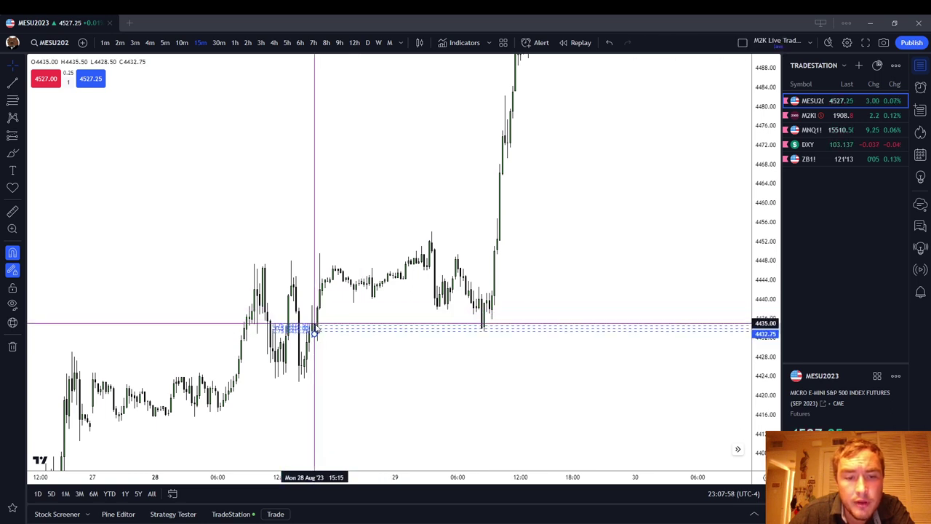
click(368, 361)
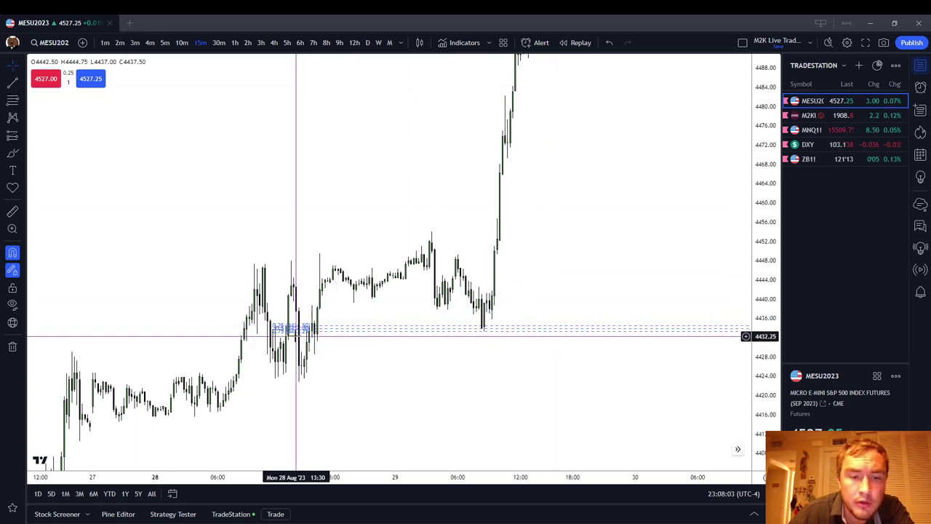
mouse_move(316, 324)
mouse_down()
mouse_move(323, 322)
mouse_move(315, 336)
mouse_move(319, 316)
mouse_move(315, 323)
mouse_up()
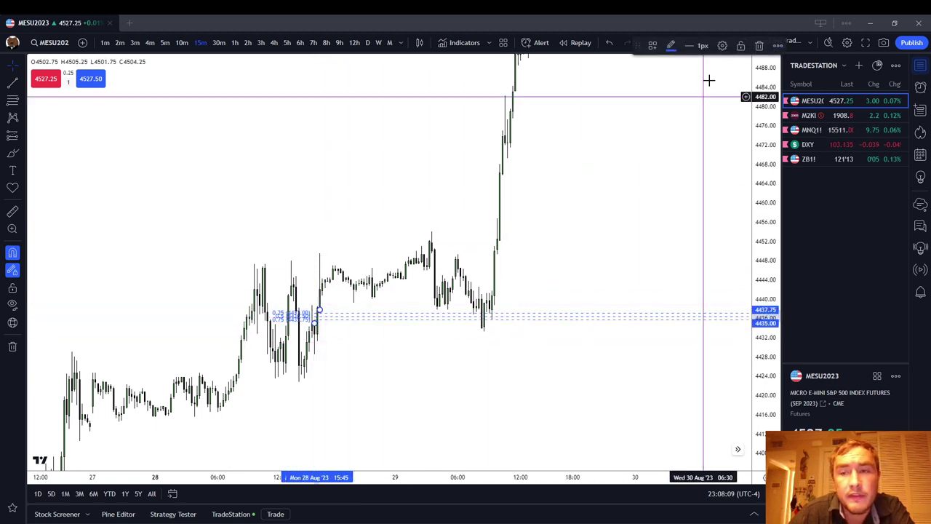
click(758, 45)
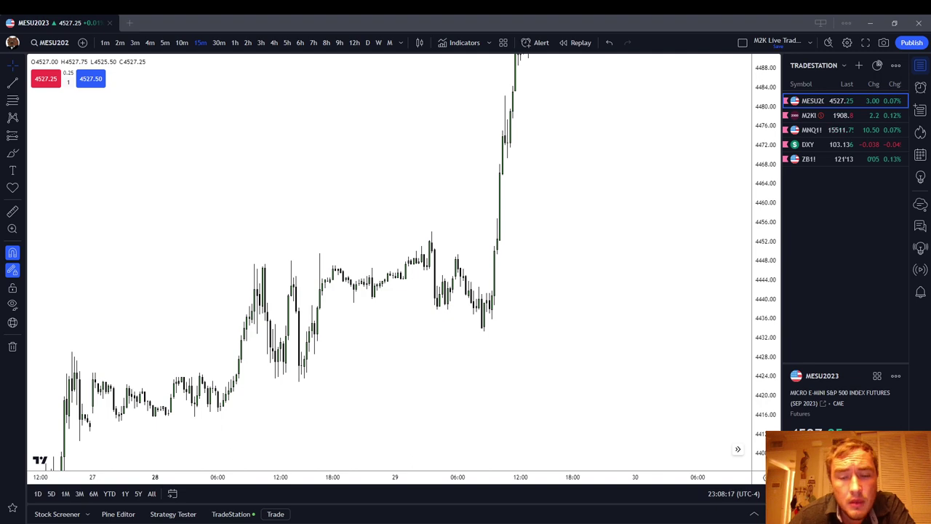
- Draw a Fib Retracement from 4408.25 up to 4414.25 over the 25 August rise around 14:30, and delete it
drag(474, 439, 604, 318)
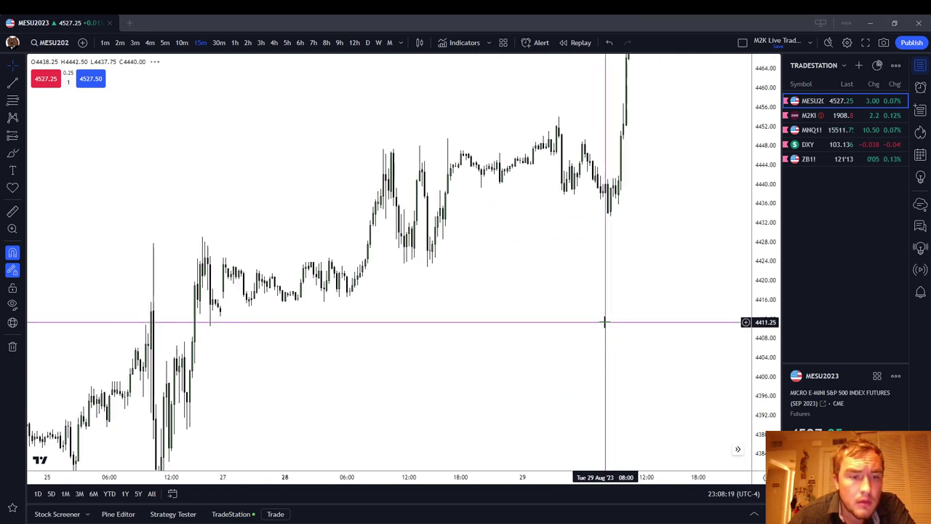
drag(383, 349, 457, 320)
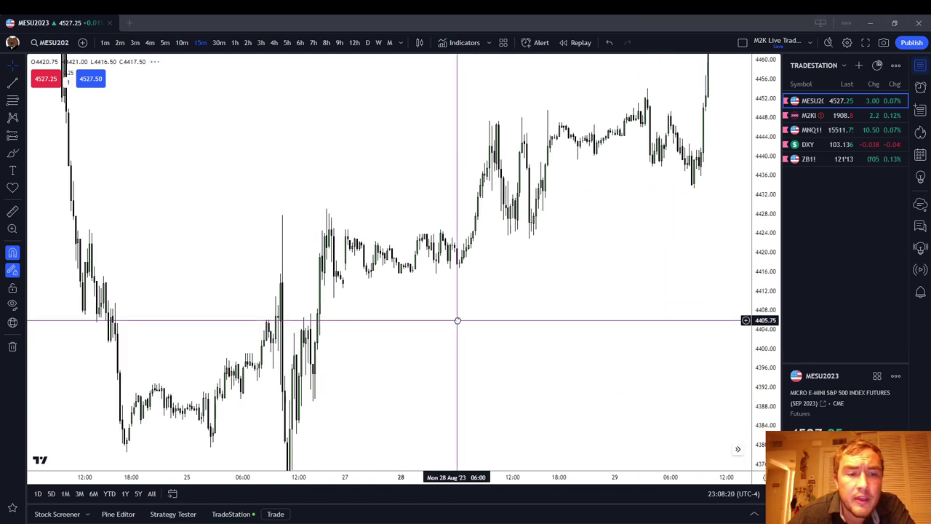
click(12, 103)
click(318, 309)
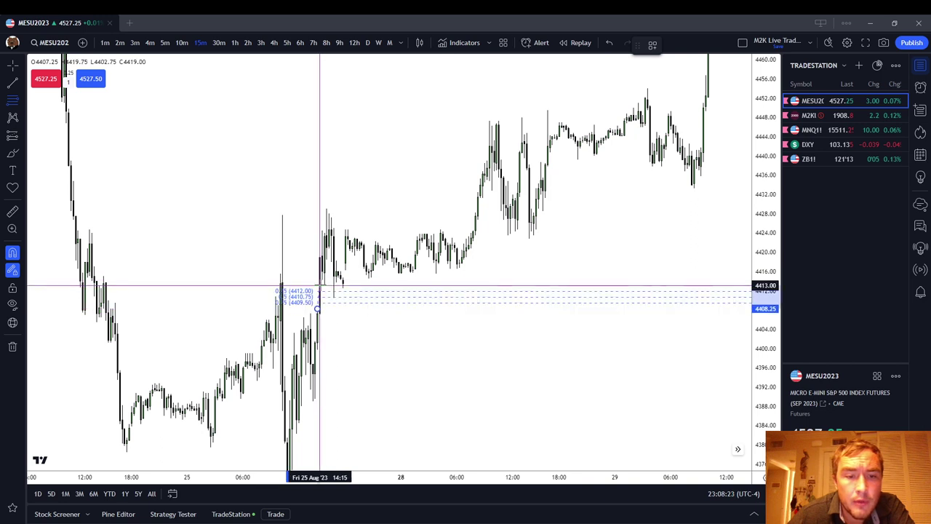
click(324, 285)
drag(414, 371, 406, 365)
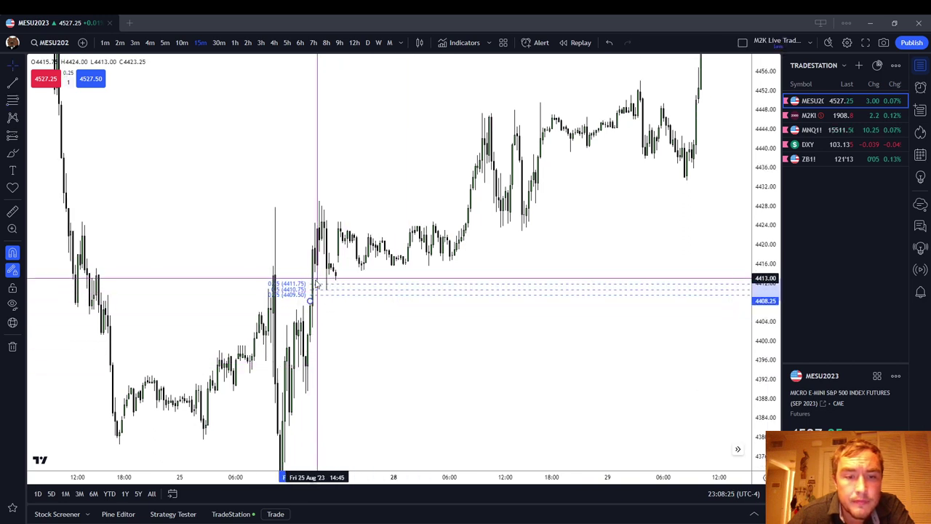
drag(315, 282, 315, 272)
click(383, 353)
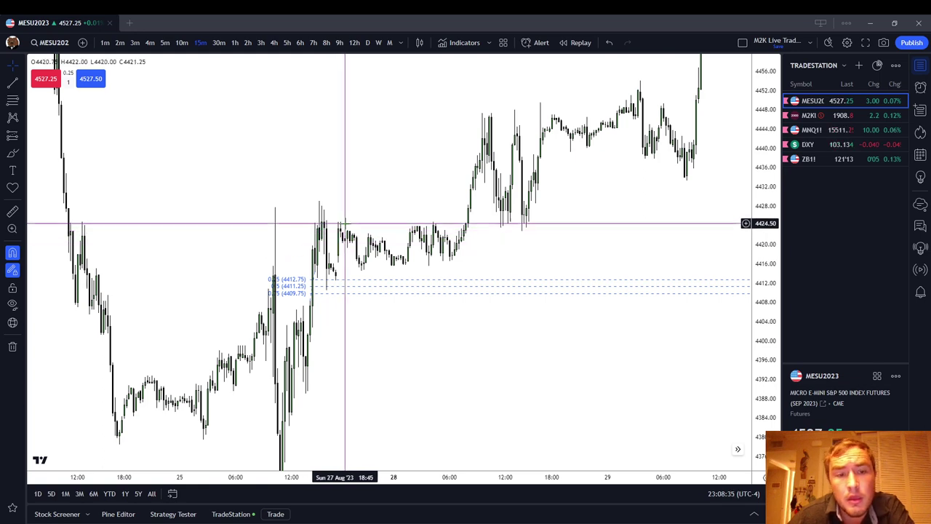
drag(430, 434, 557, 289)
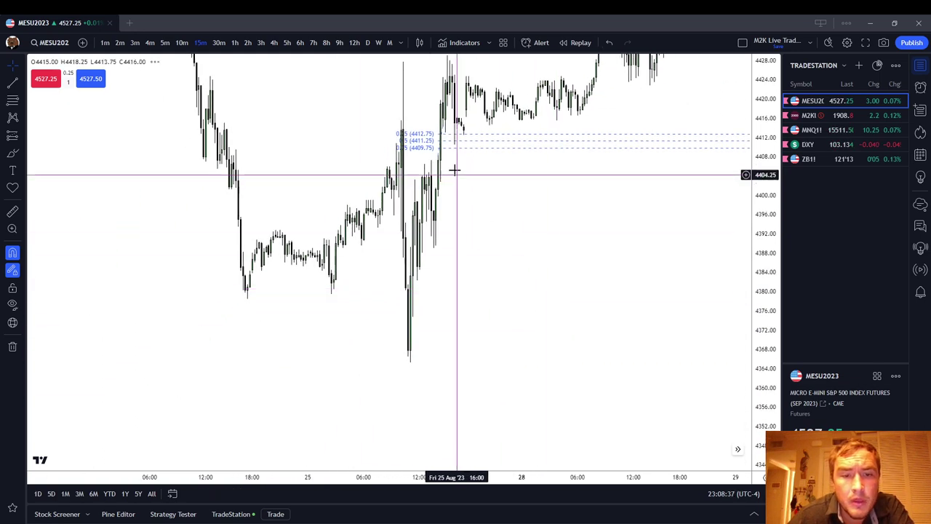
drag(472, 224, 495, 365)
click(451, 283)
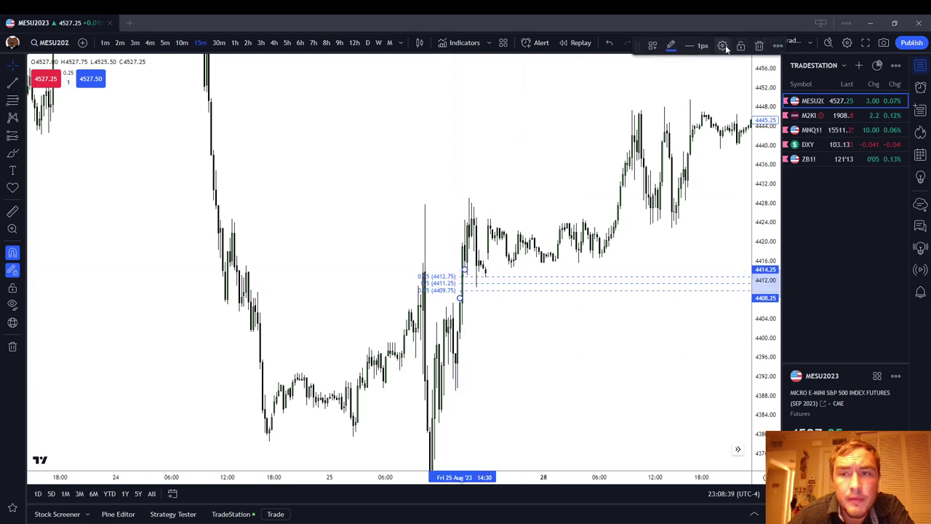
click(758, 46)
- Draw a Fib Retracement on the 23 August rise around 13:00, move it to span 4443.00 to 4440.25, and delete it
drag(379, 262, 551, 263)
drag(522, 236, 521, 315)
scroll(627, 233, up, 1)
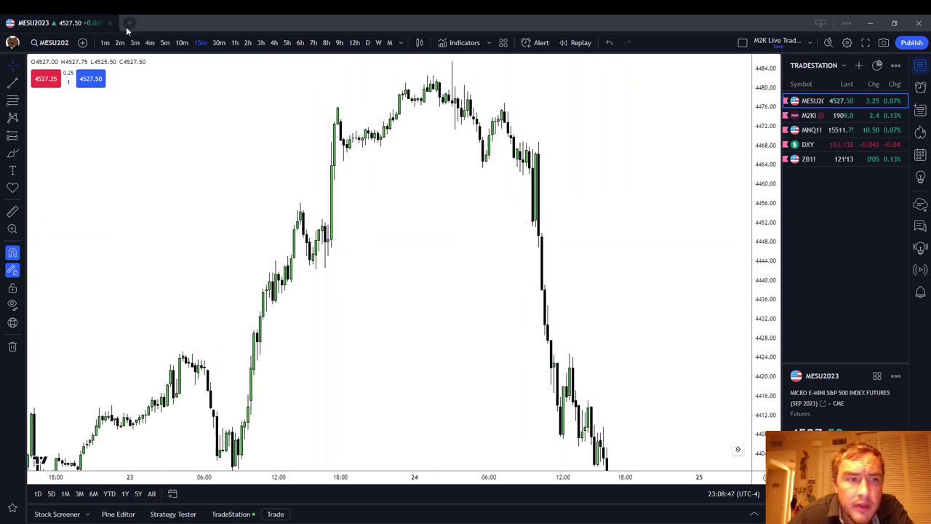
click(18, 101)
click(293, 254)
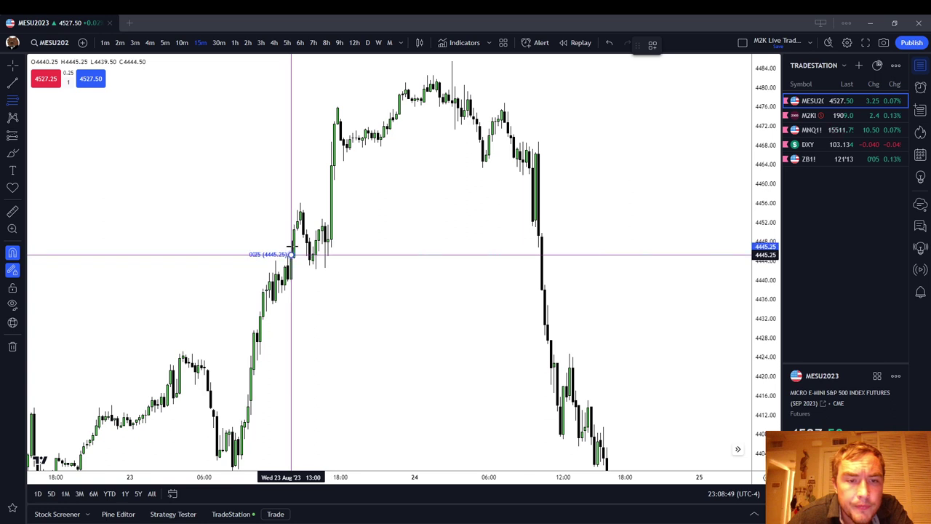
click(297, 230)
key(Escape)
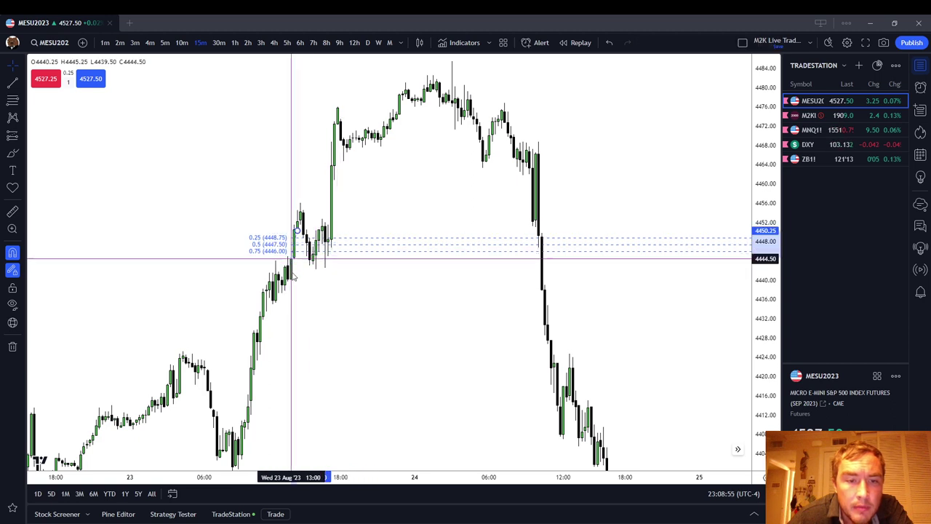
drag(292, 254, 288, 279)
drag(301, 237, 288, 266)
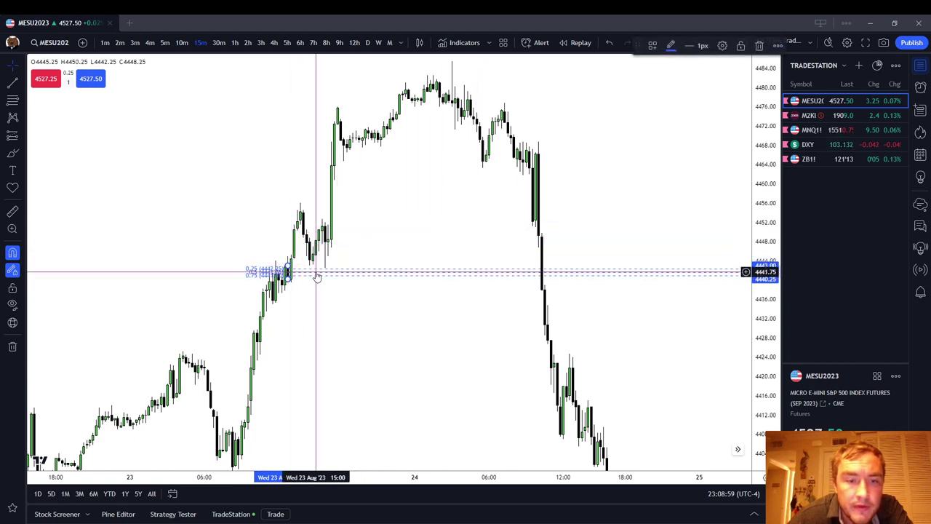
click(759, 45)
- Examine the 15-minute price action from 23 August through the latest candles of 30 August
drag(309, 310, 408, 115)
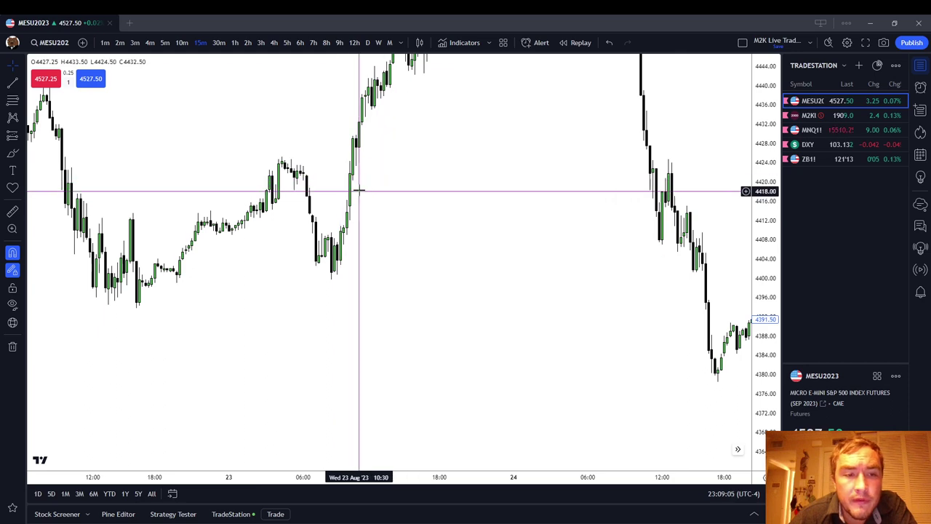
scroll(463, 201, right, 20)
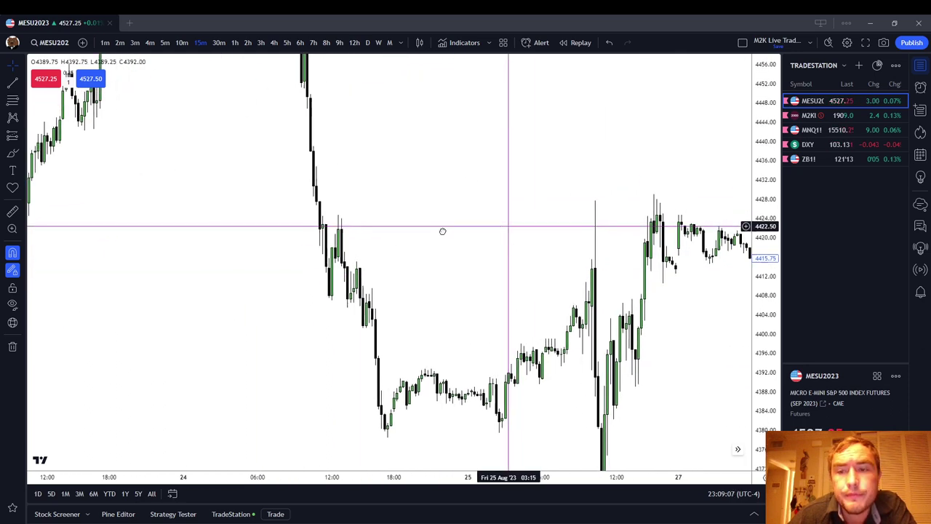
drag(600, 193, 567, 342)
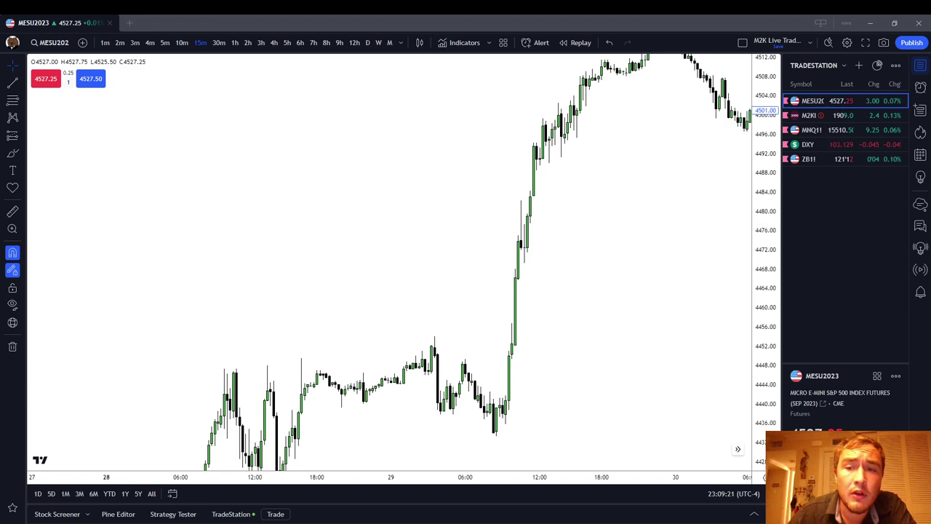
scroll(663, 199, down, 2)
drag(663, 200, 364, 245)
drag(506, 325, 524, 378)
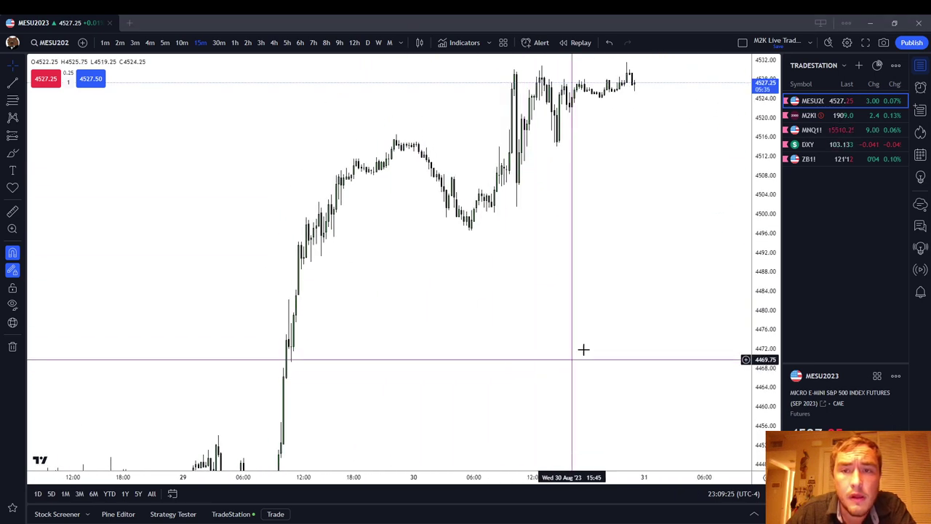
drag(622, 293, 614, 354)
scroll(613, 354, up, 1)
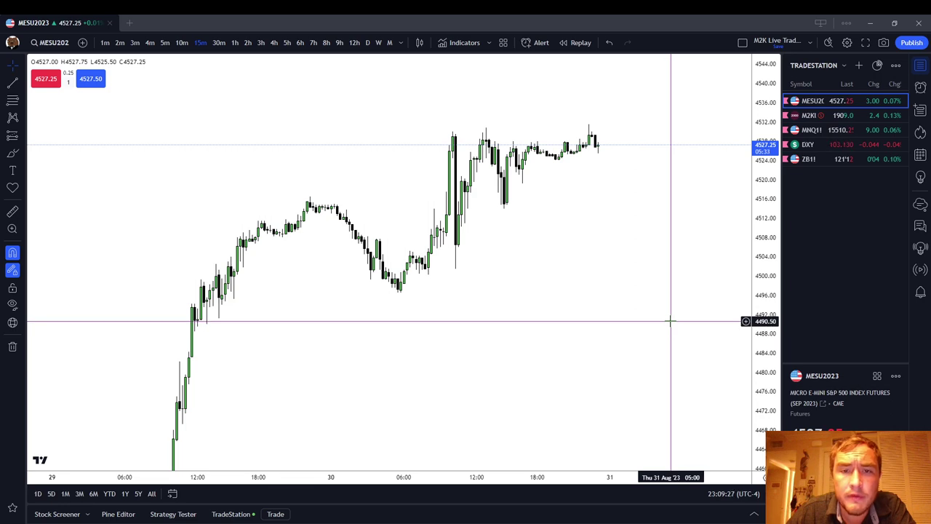
scroll(509, 213, up, 1)
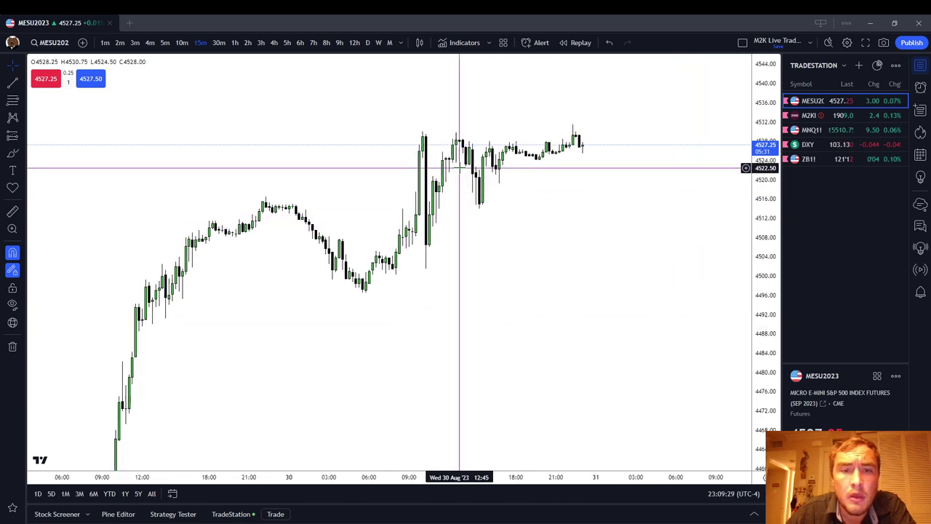
- Draw a rectangle between 4437.00 and 4429.00 over the sharp 28 August drop, and extend it to about 13:00 on 29 August
drag(403, 350, 592, 153)
drag(476, 358, 627, 259)
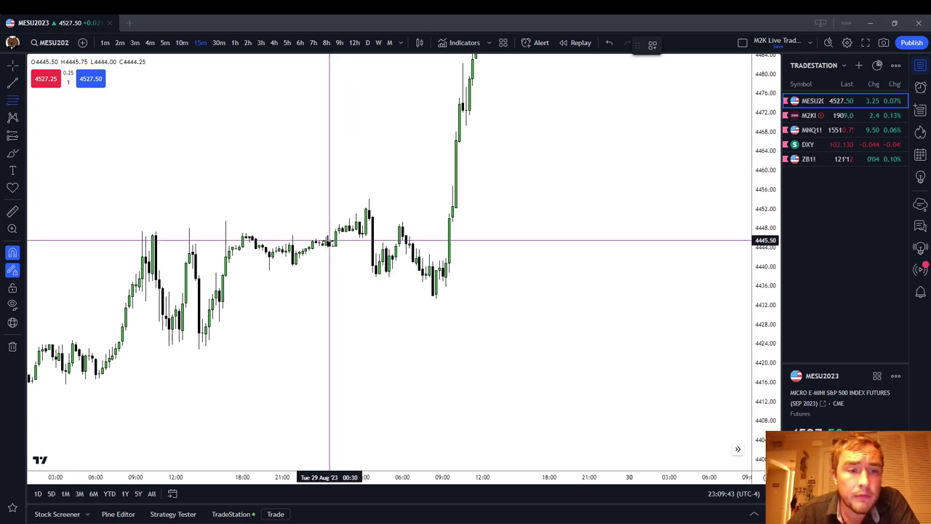
click(23, 157)
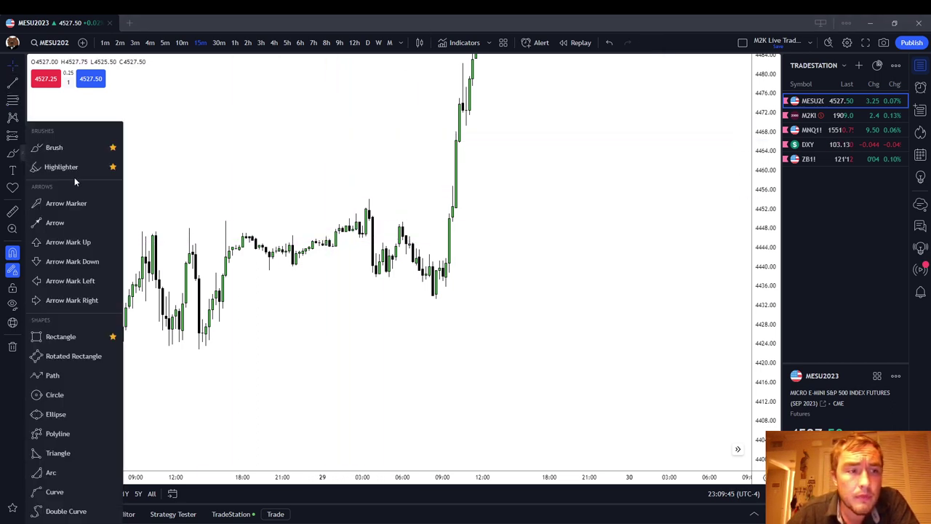
click(65, 336)
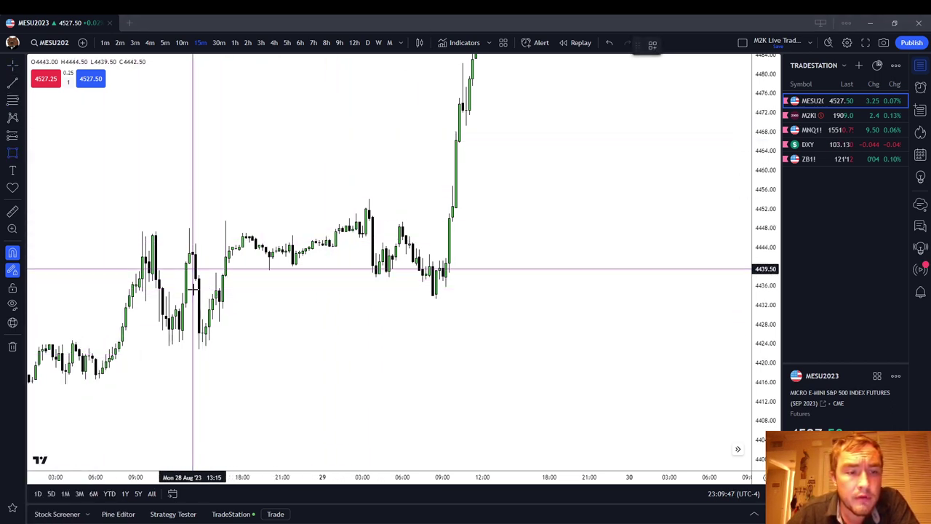
click(9, 155)
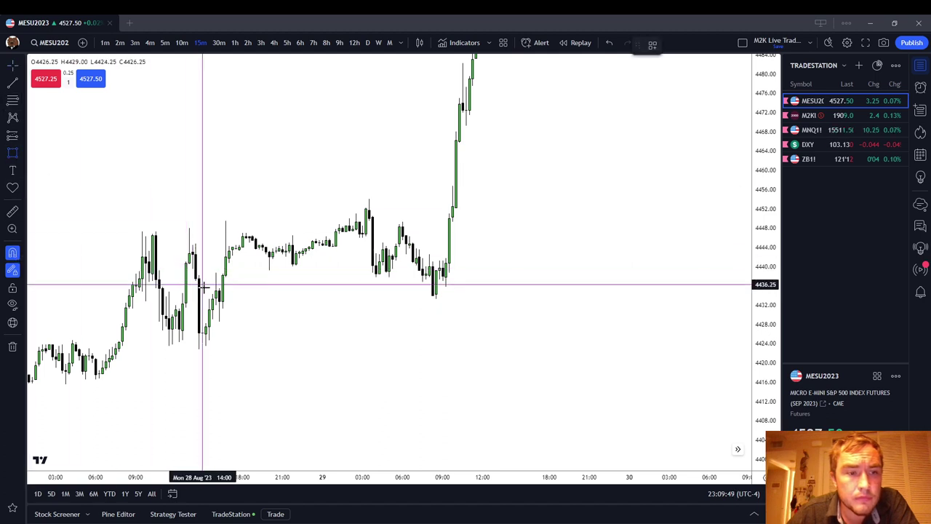
click(196, 280)
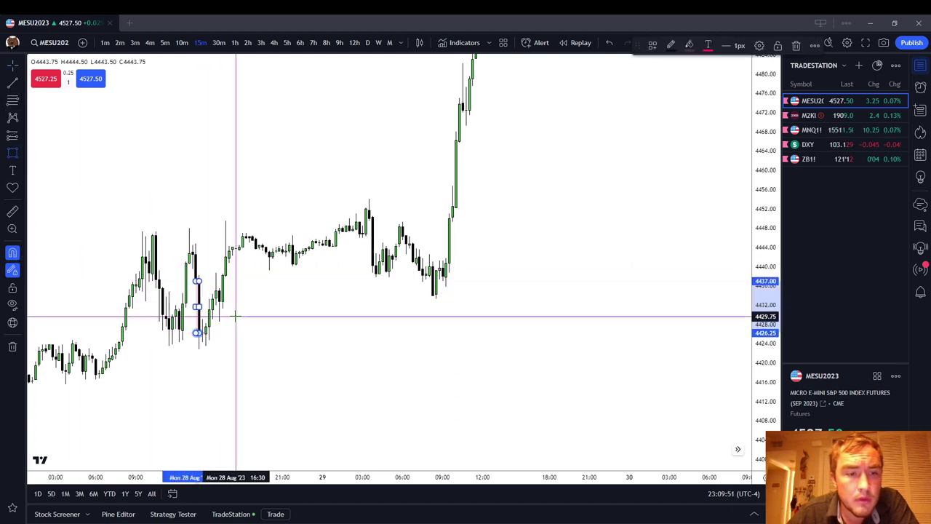
click(200, 321)
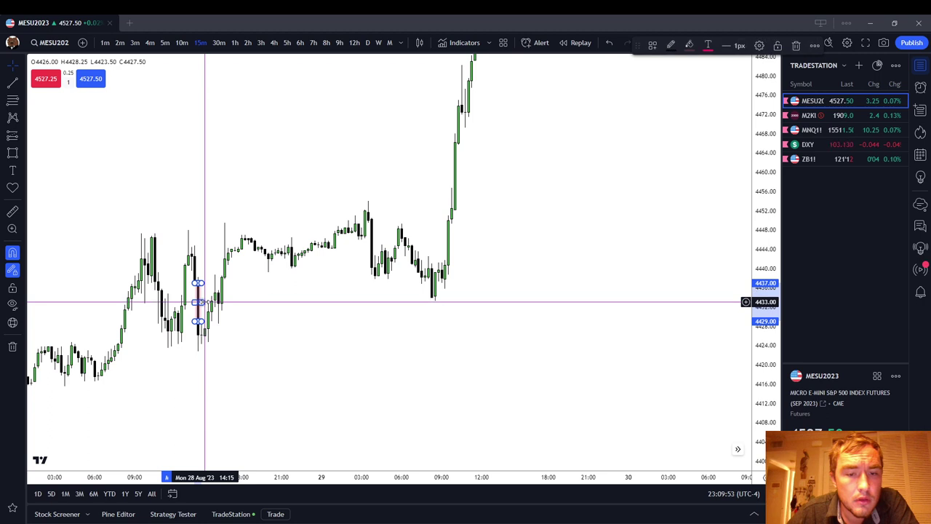
drag(204, 301, 495, 305)
click(208, 291)
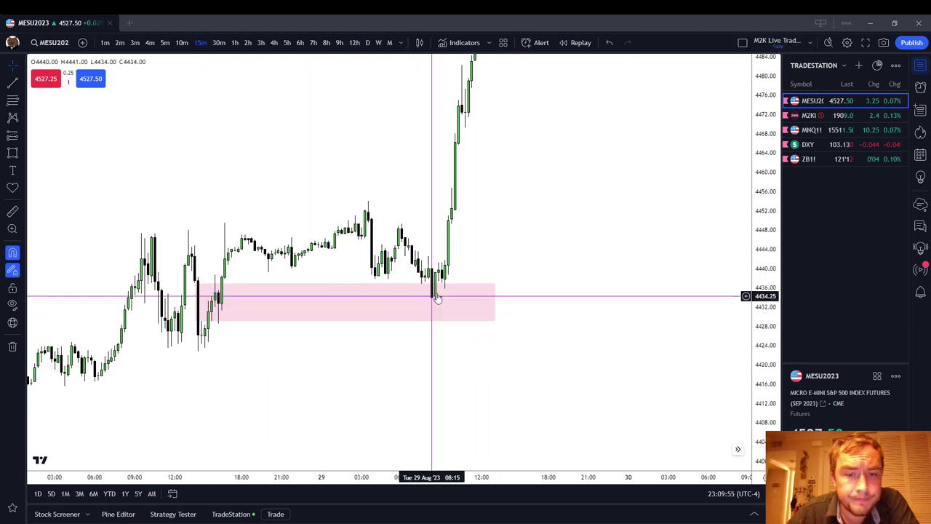
- Apply the IFVG (ICT Style) drawing template to the rectangle over the 28 August drop, and delete the rectangle
click(256, 289)
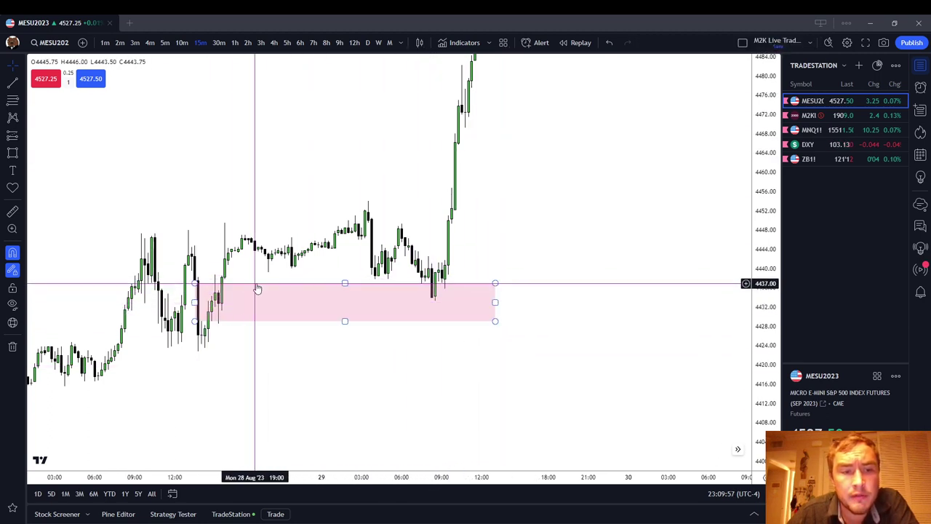
click(652, 46)
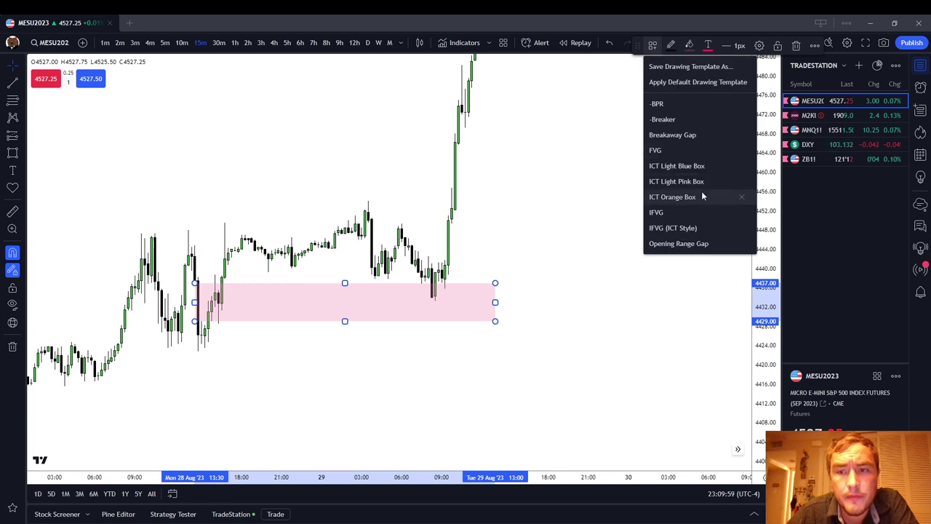
click(661, 230)
click(537, 224)
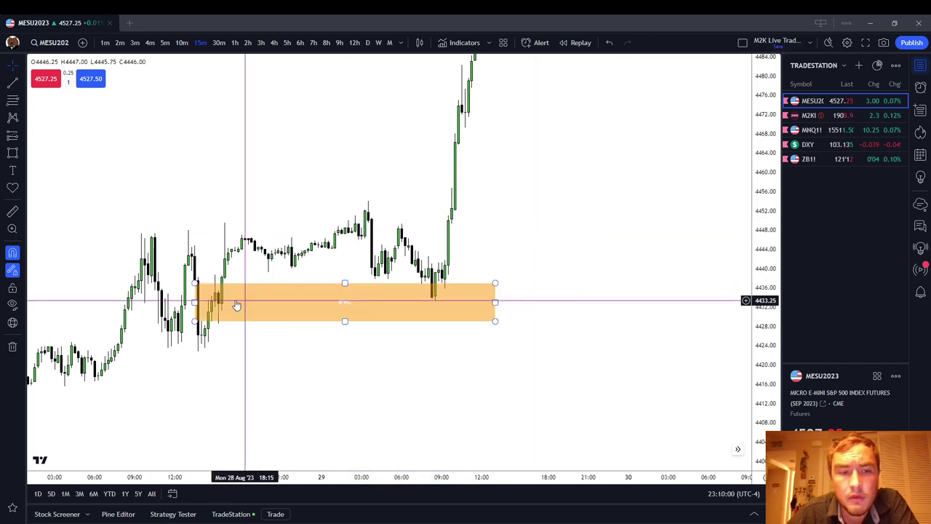
click(495, 293)
click(797, 46)
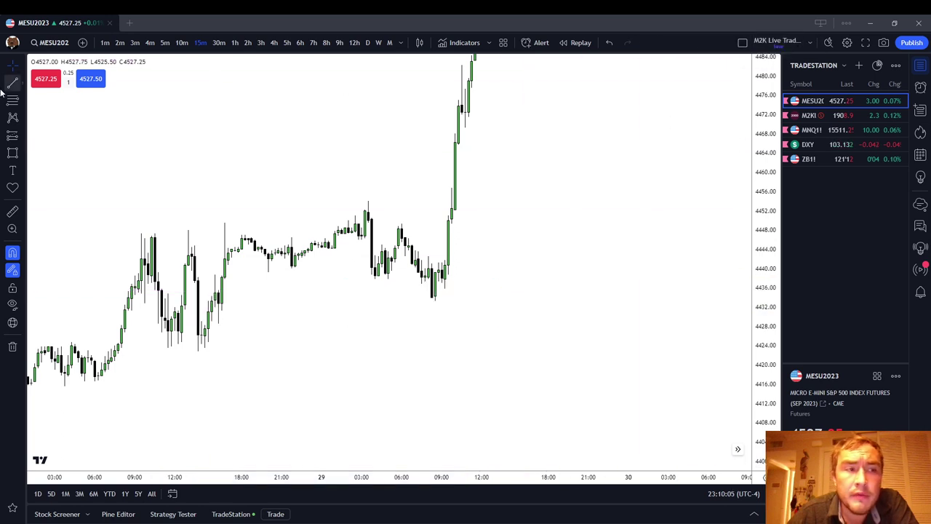
- Draw a Fib Retracement from 4437.00 down to 4429.00 over the 28 August drop around 13:30, and delete it
click(194, 284)
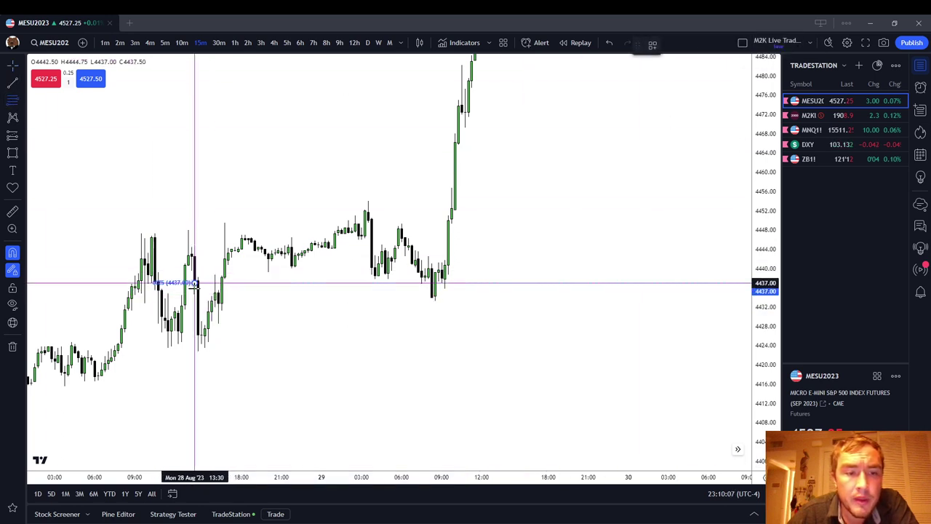
click(202, 321)
key(Escape)
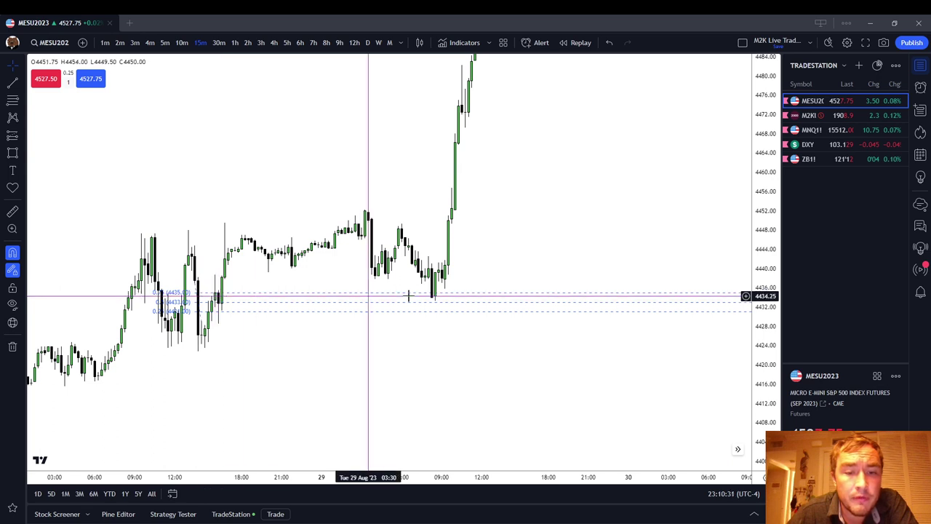
click(178, 298)
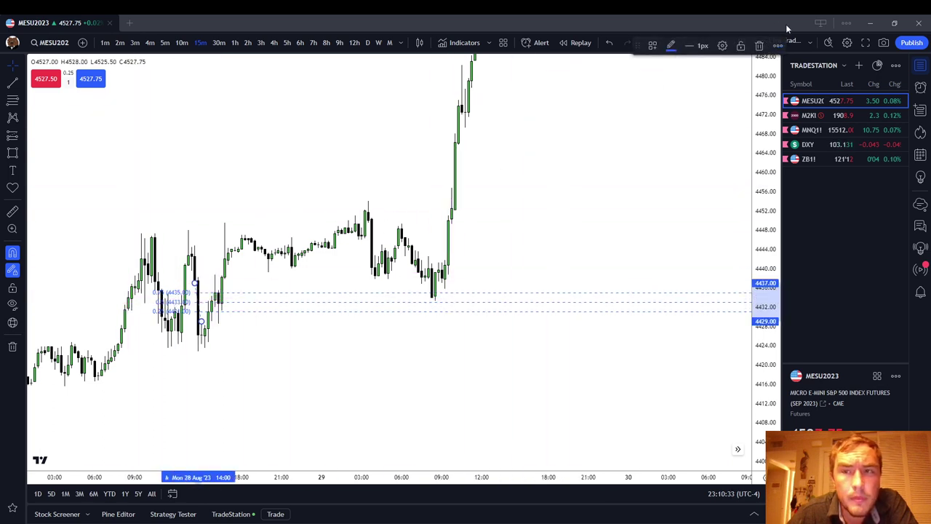
click(759, 45)
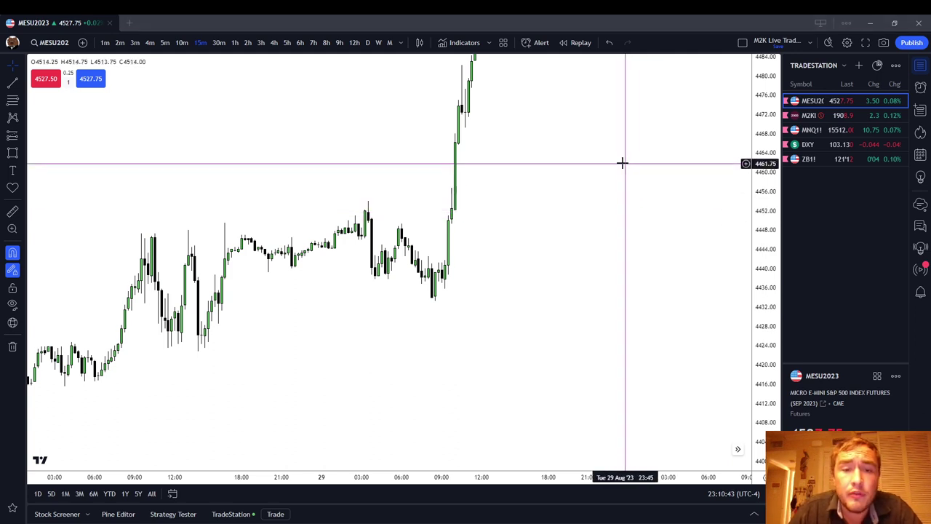
- Examine the 15-minute price action from 23 August through the latest candles of 30 August for further gaps
scroll(536, 305, down, 2)
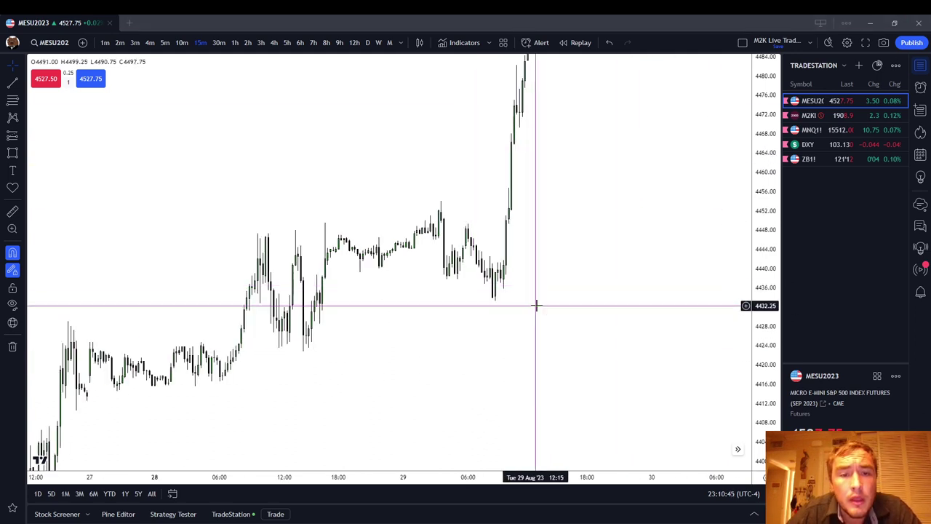
scroll(536, 306, right, 10)
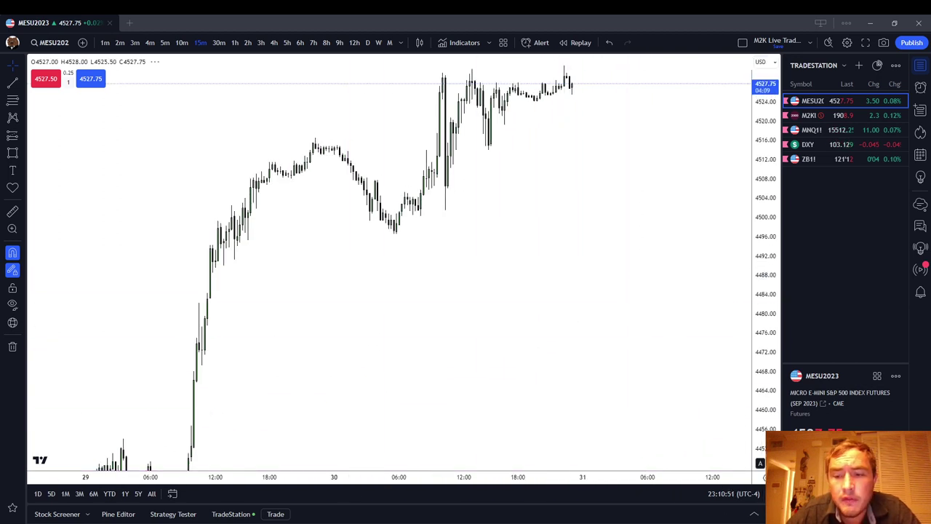
scroll(374, 368, down, 3)
scroll(580, 272, down, 3)
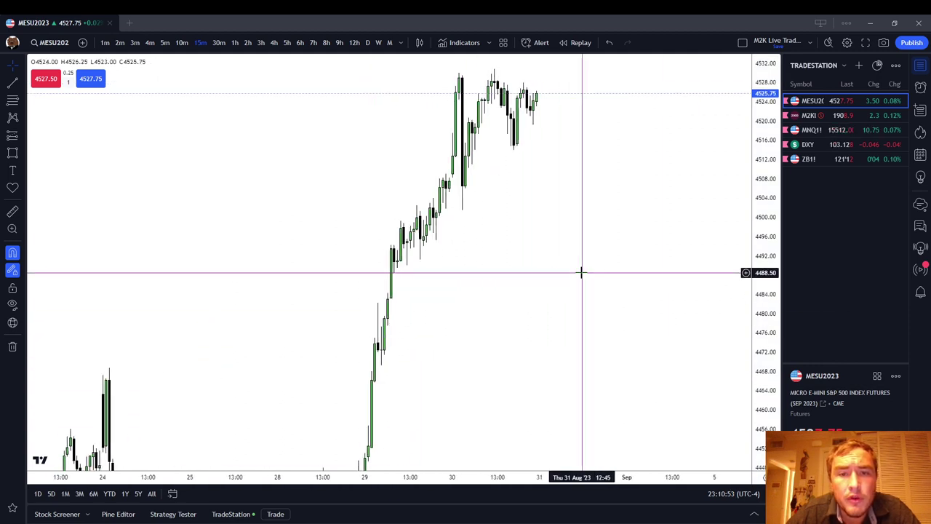
scroll(581, 272, up, 3)
drag(349, 183, 417, 276)
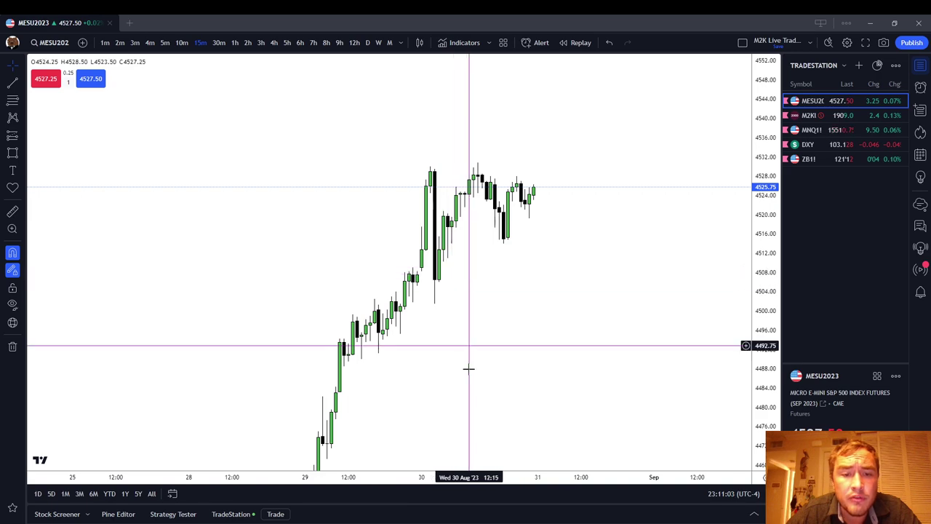
drag(468, 369, 606, 293)
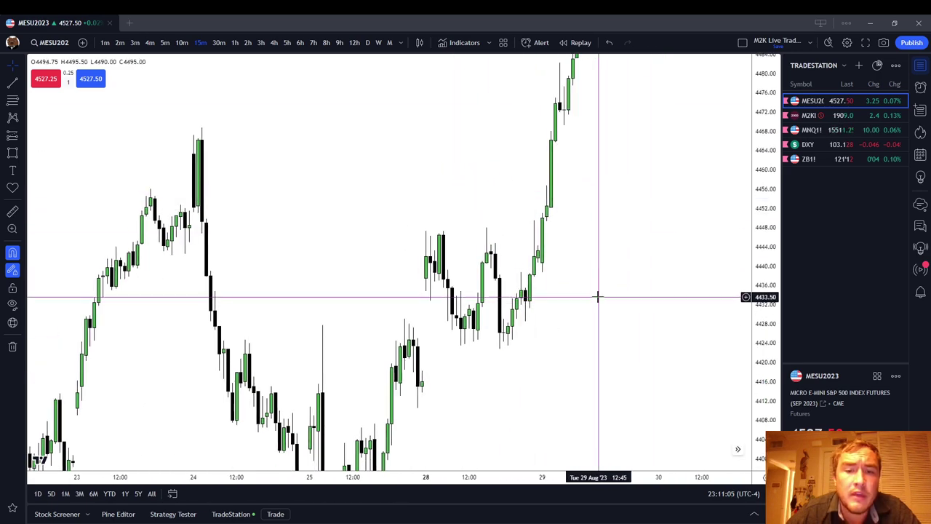
- Draw a Fib Retracement between 4434.75 and 4418.25 across the opening gap of 28 August
click(11, 102)
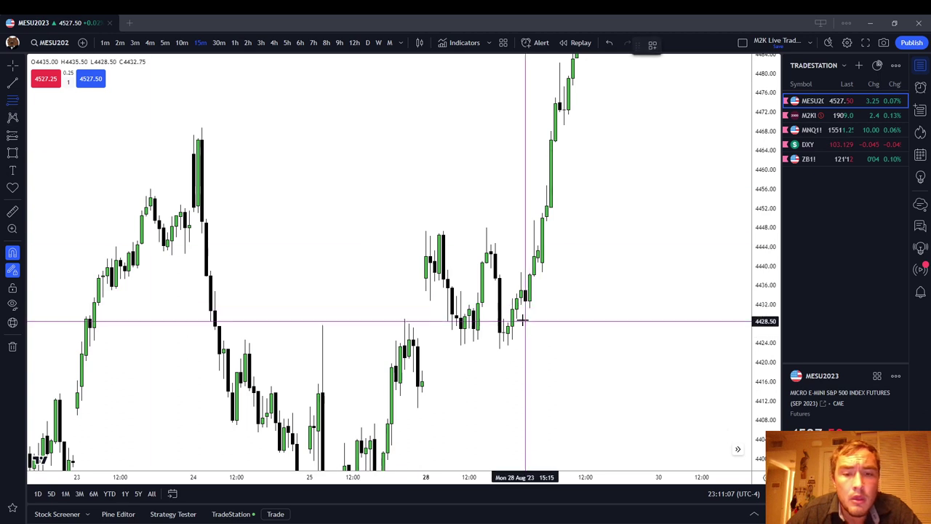
click(426, 291)
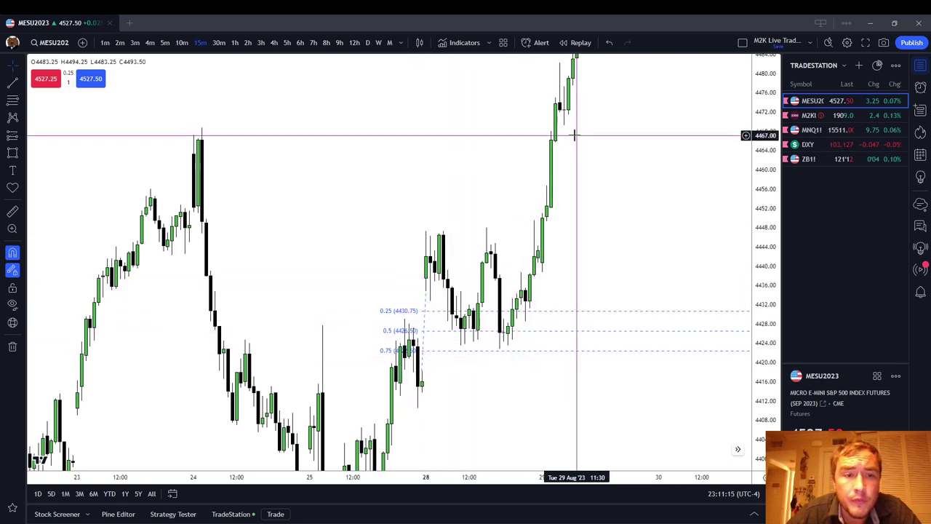
drag(599, 178, 613, 148)
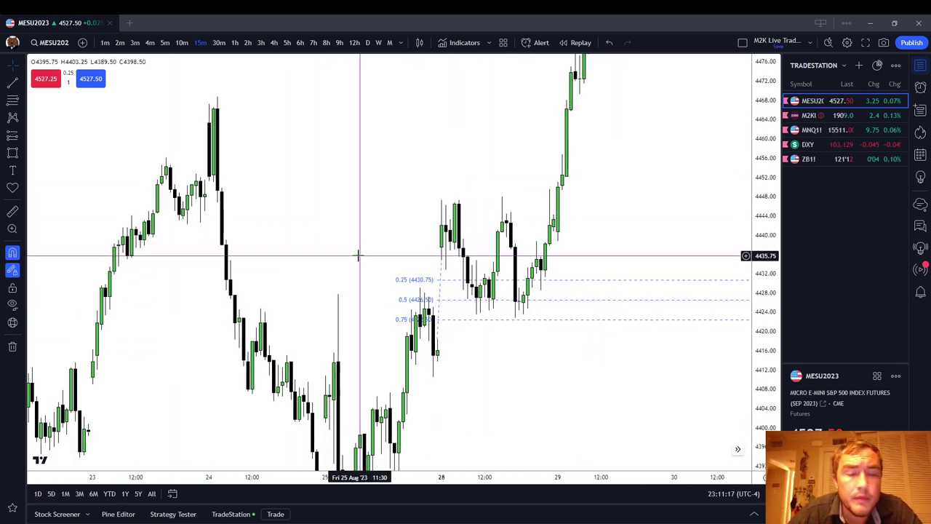
- Draw a Fib Retracement from 4448.50 up to 4452.25 across the 24 August opening gap, and delete both gap retracements
click(204, 194)
click(210, 179)
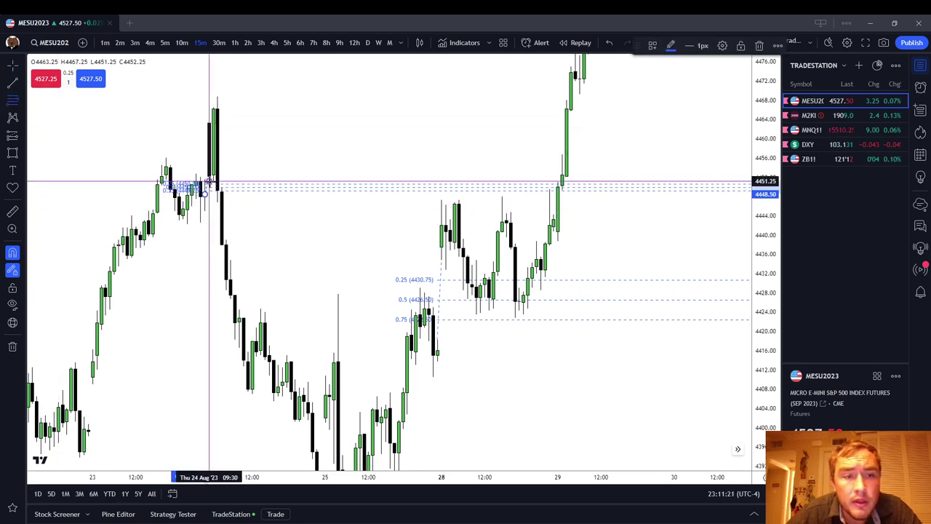
click(247, 174)
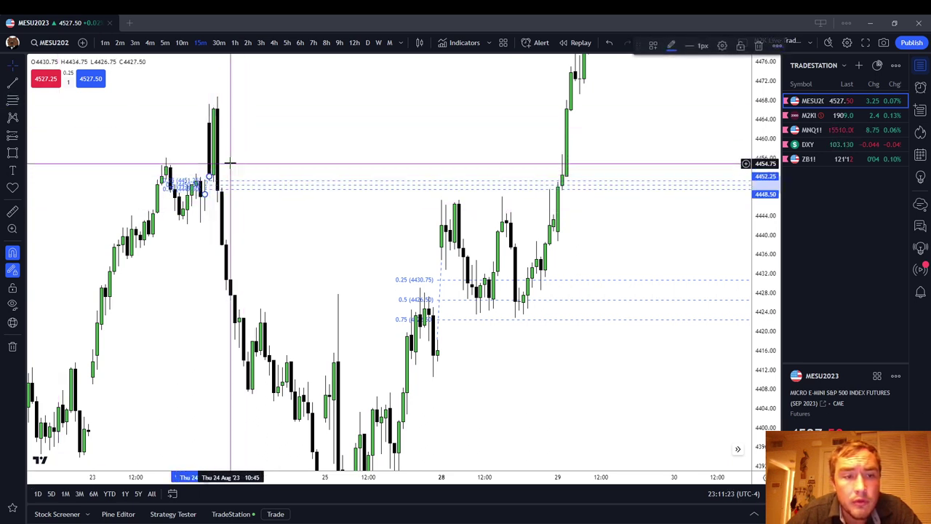
click(202, 189)
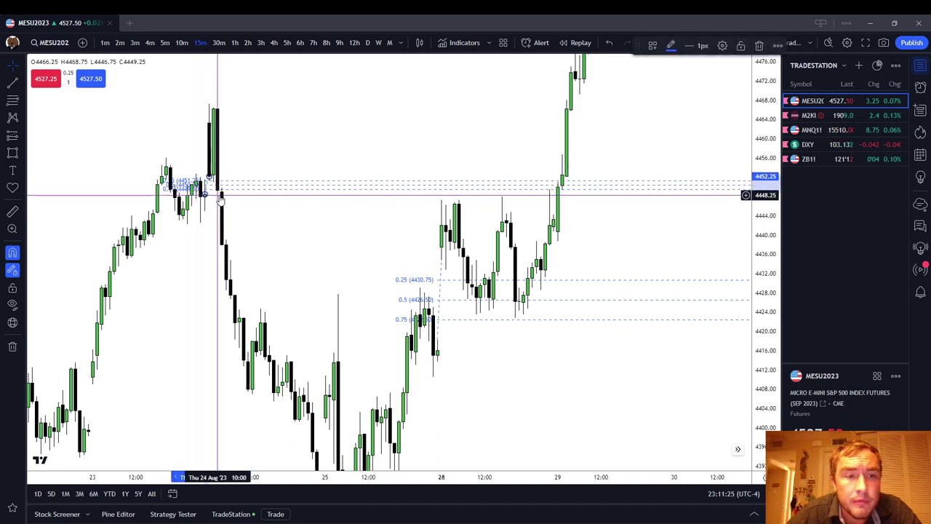
click(757, 46)
click(436, 317)
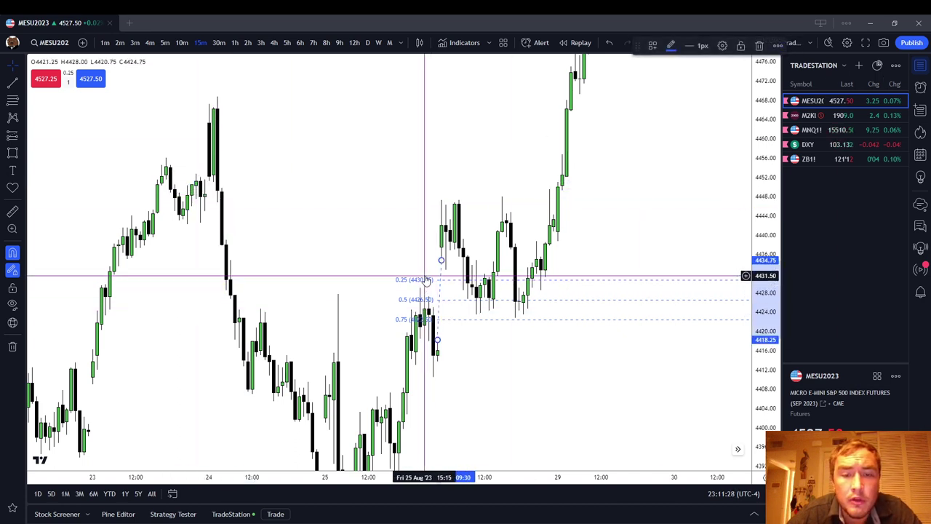
click(761, 45)
- Examine the earlier 15-minute candles and opening gaps between 15 and 28 August
scroll(673, 146, up, 2)
drag(308, 143, 451, 232)
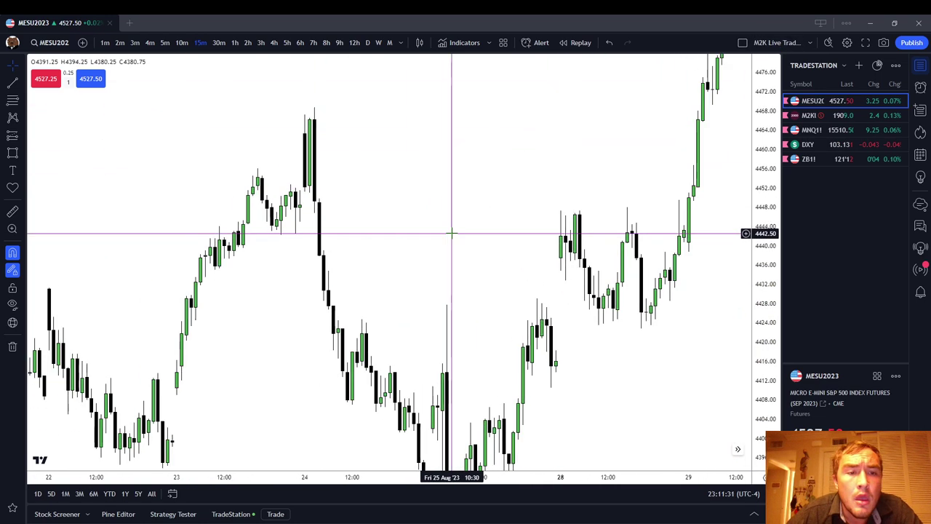
scroll(451, 233, down, 2)
drag(501, 301, 530, 197)
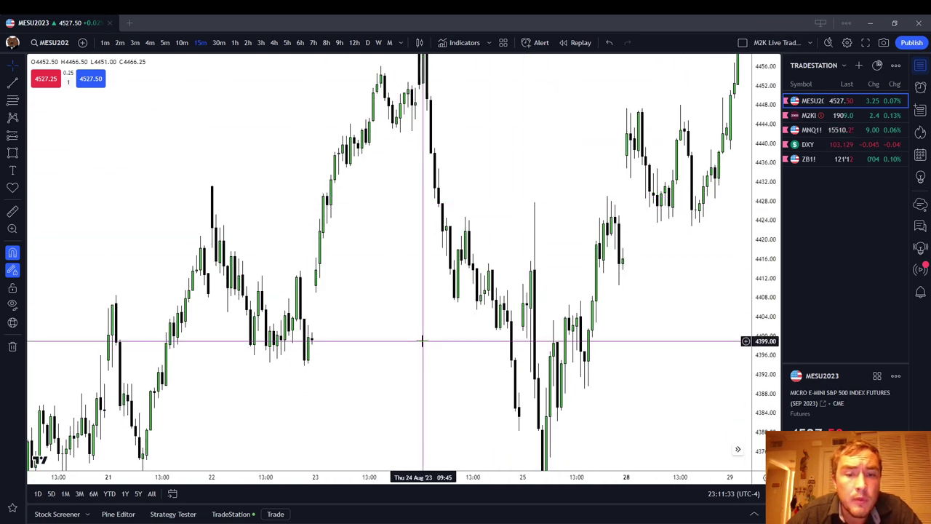
drag(409, 357, 453, 258)
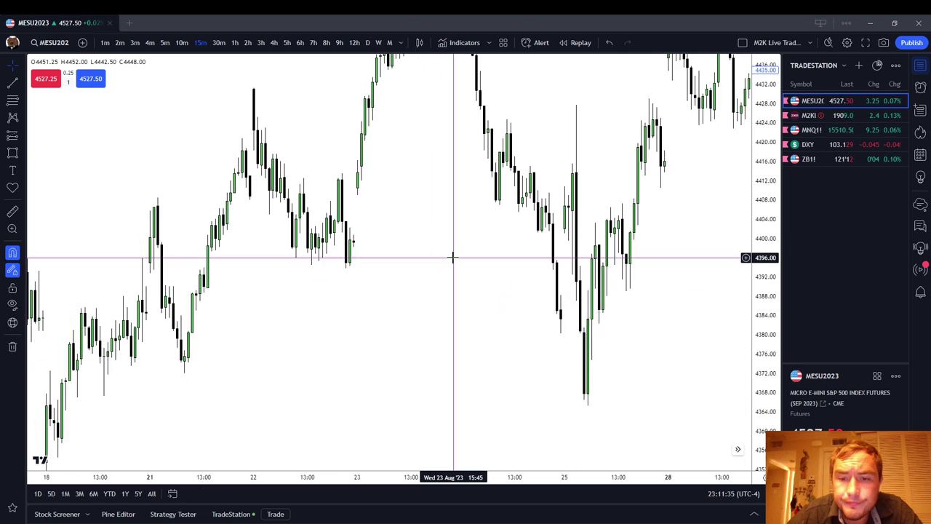
scroll(452, 257, up, 3)
scroll(453, 258, down, 3)
drag(223, 338, 524, 299)
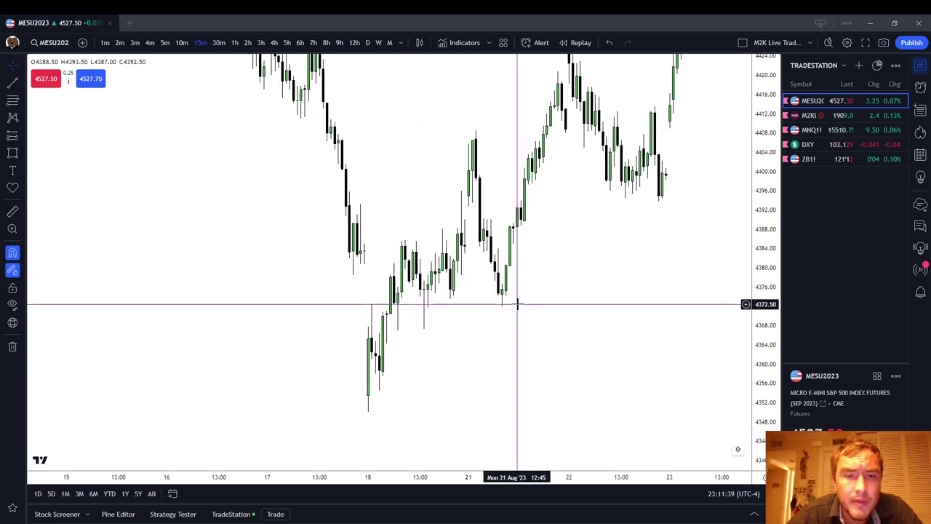
drag(598, 299, 398, 405)
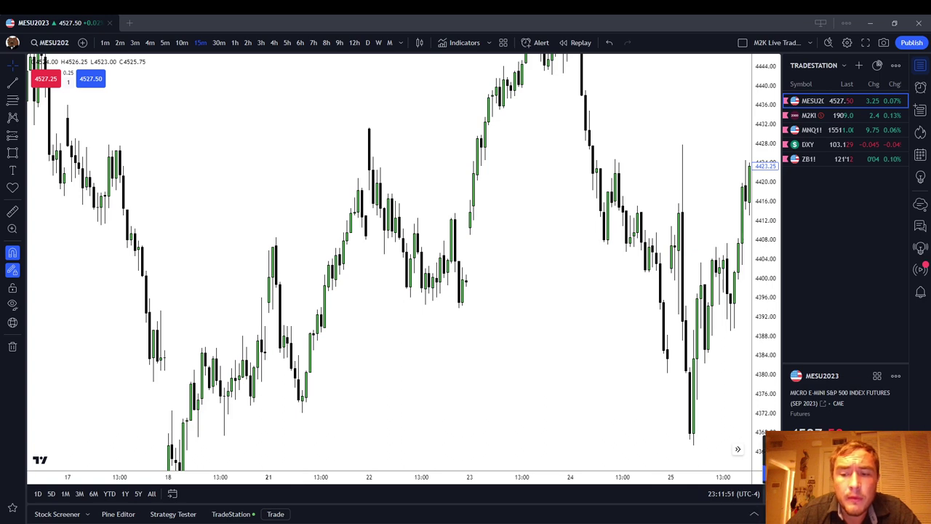
- Switch the MESU2023 chart to the 10-minute interval and examine the price action from 28 to 30 August
click(738, 449)
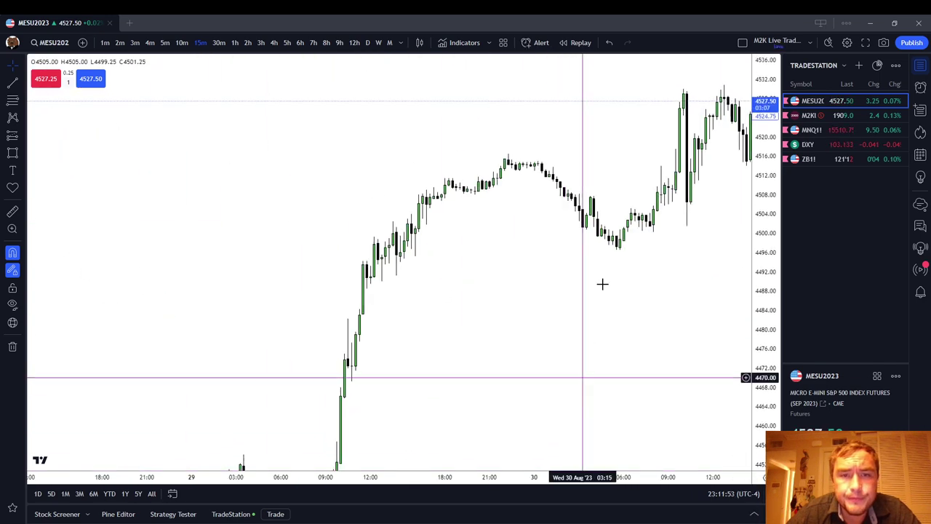
scroll(362, 387, up, 1)
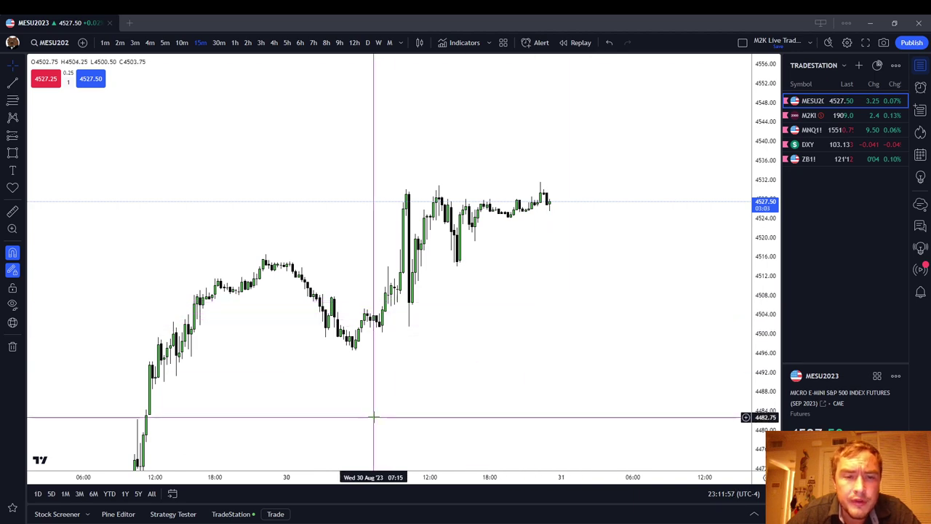
drag(373, 417, 576, 173)
click(182, 42)
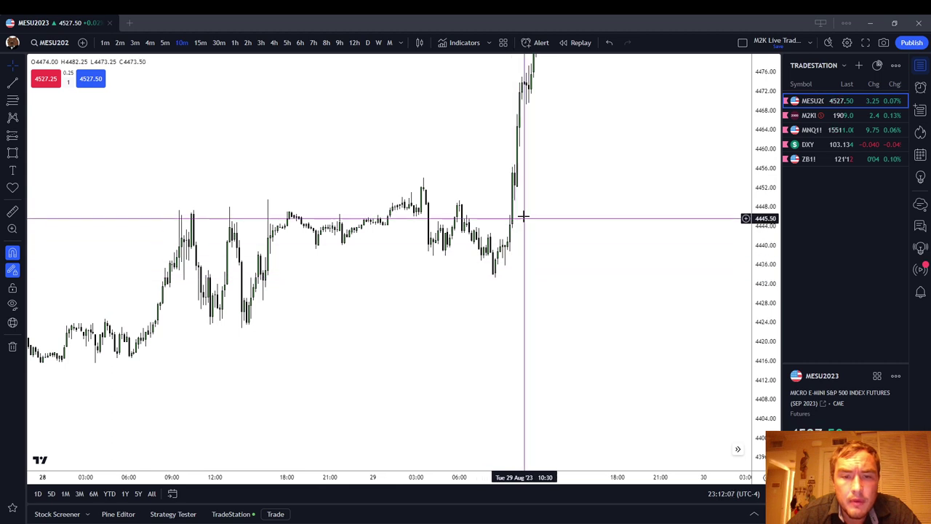
drag(555, 264, 565, 283)
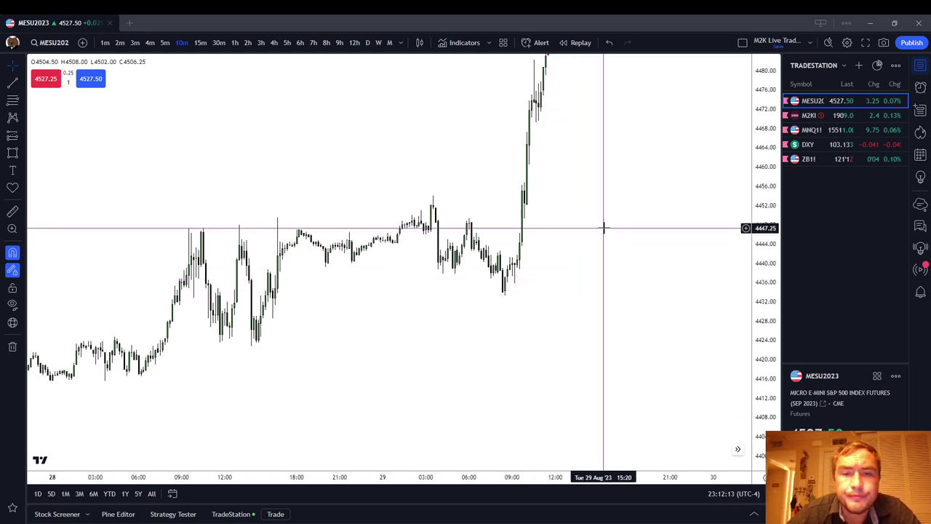
drag(604, 226, 336, 386)
drag(532, 228, 443, 313)
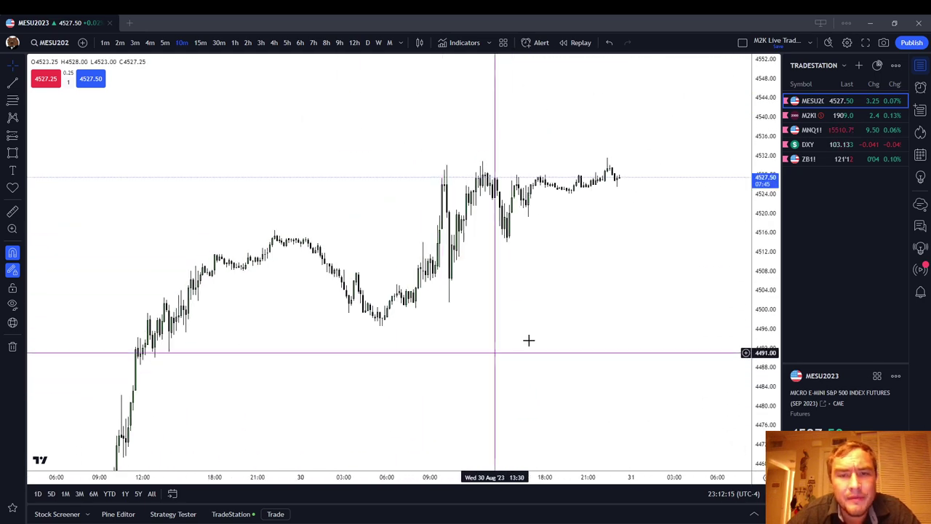
- Open the M2KU2023 chart at the 30-minute interval and examine the price action from 18 to 30 August
click(836, 116)
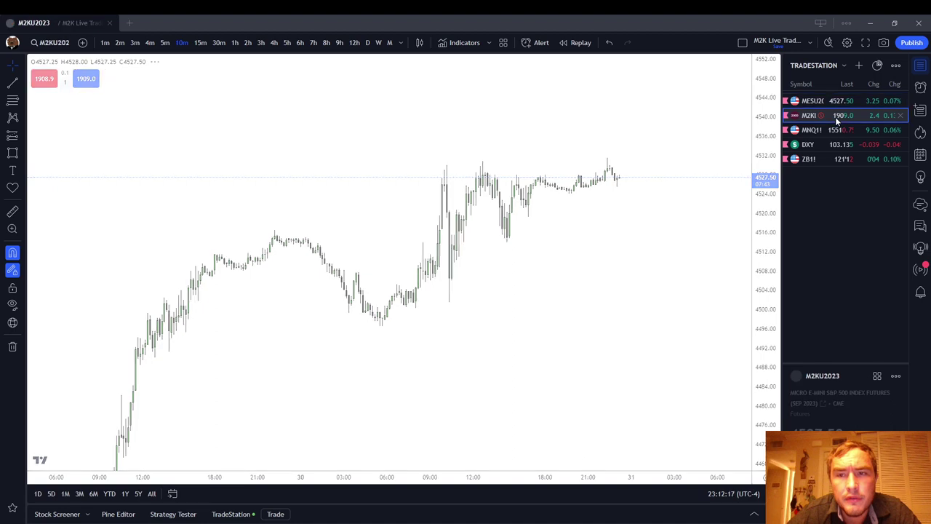
click(218, 42)
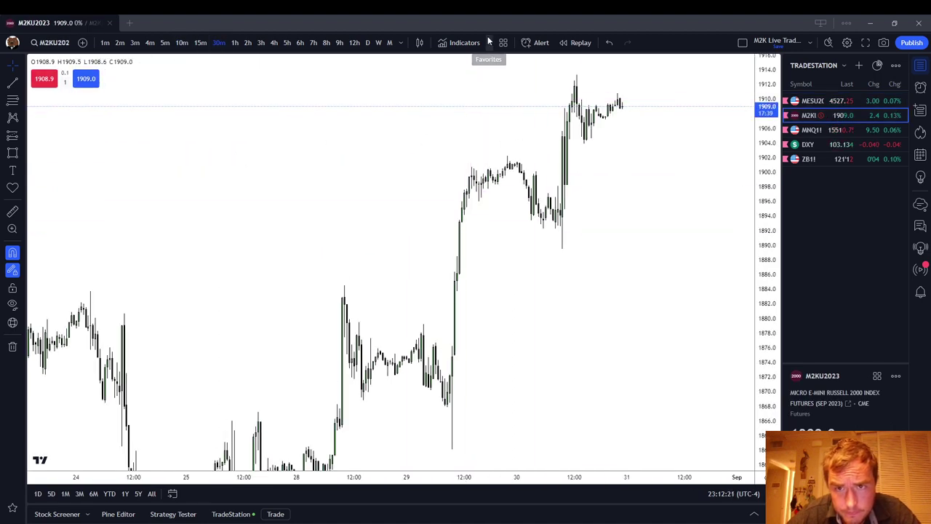
drag(525, 385, 644, 225)
scroll(623, 227, down, 2)
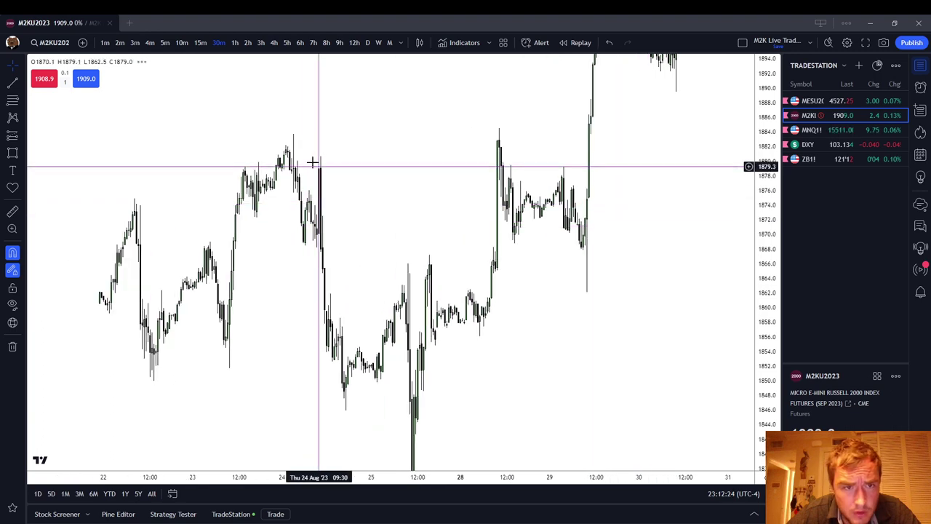
drag(400, 166, 553, 251)
scroll(552, 250, up, 1)
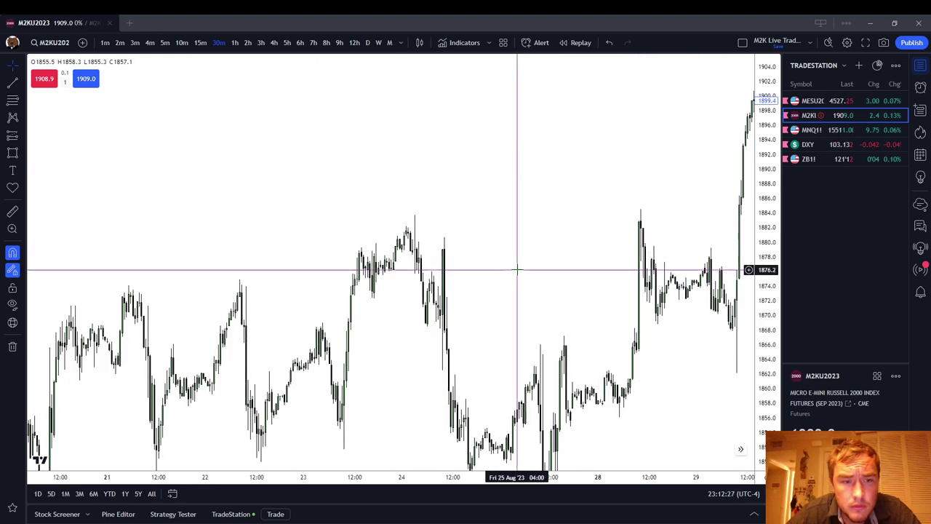
drag(515, 275, 606, 230)
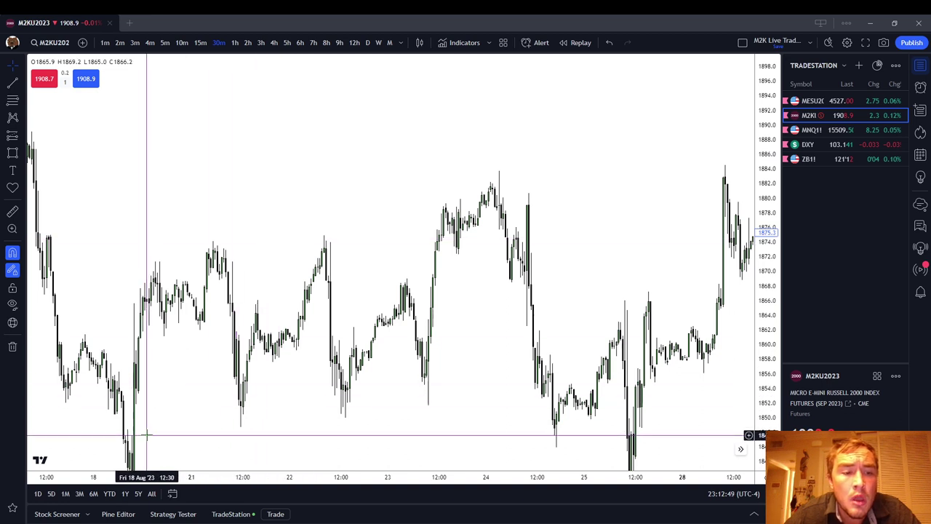
- Draw a Fib Retracement from 1890.8 down to 1884.3 across the 16 August 14:00 candle gap, and delete it
drag(173, 406, 220, 334)
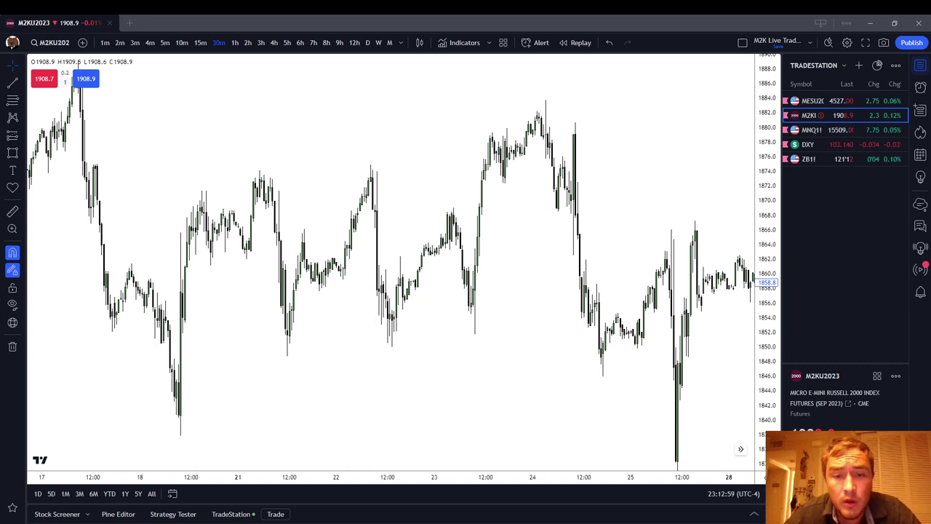
scroll(139, 222, down, 2)
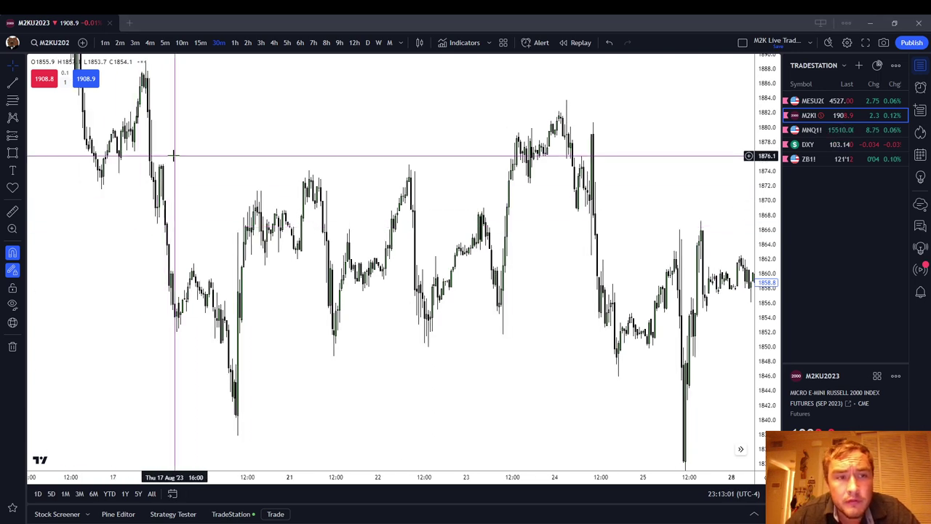
drag(174, 153, 448, 251)
scroll(469, 216, up, 2)
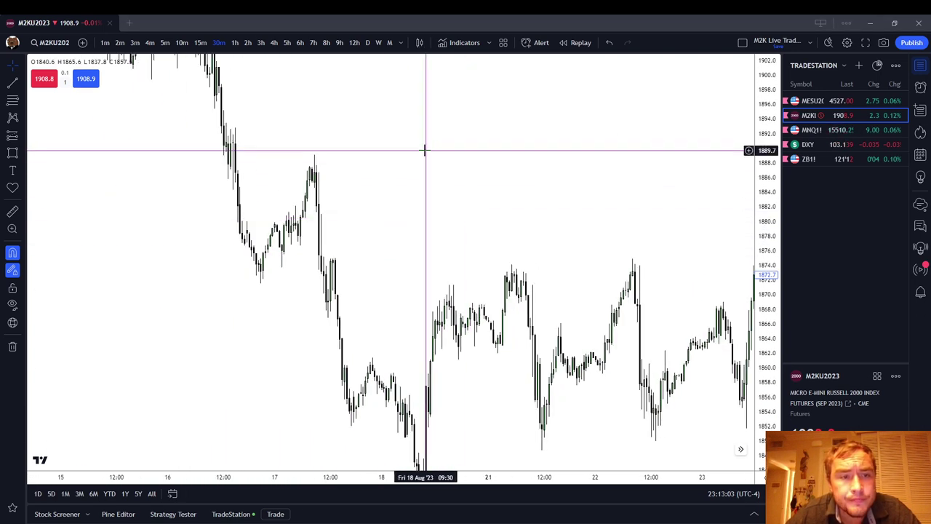
drag(431, 136, 479, 213)
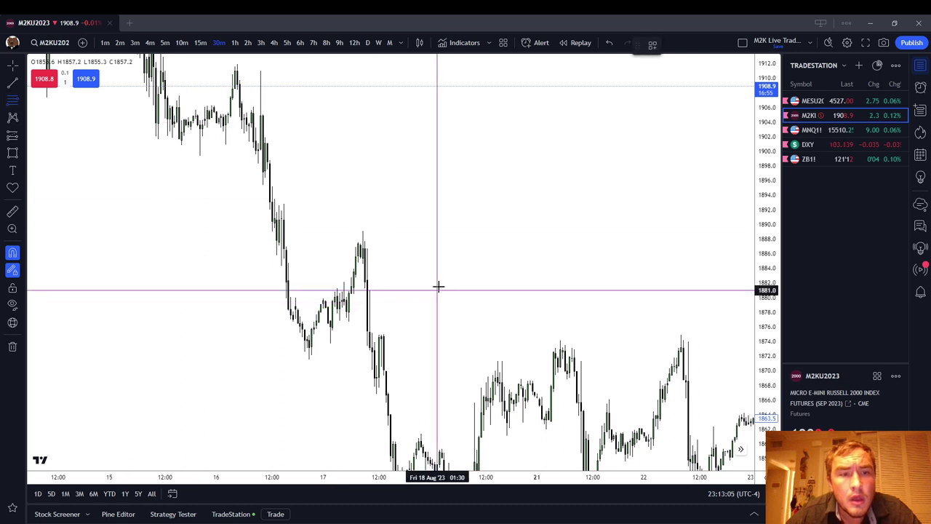
click(281, 218)
click(281, 266)
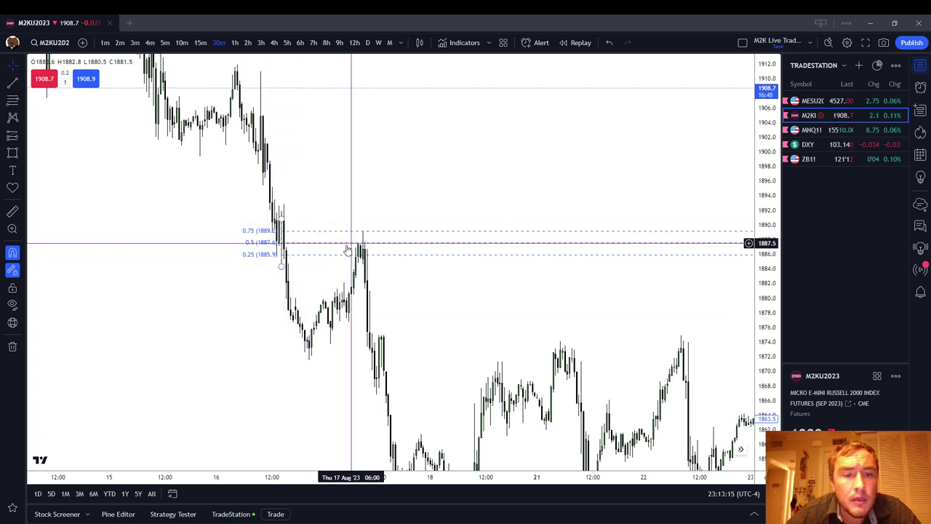
click(384, 244)
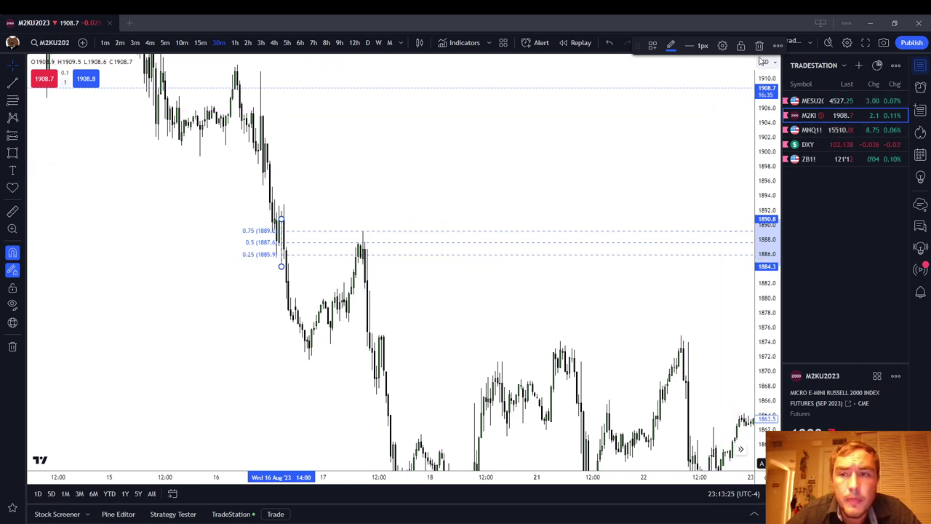
- Open the MESU2023 chart at the 30-minute interval and examine the price action from 24 to 30 August
click(810, 100)
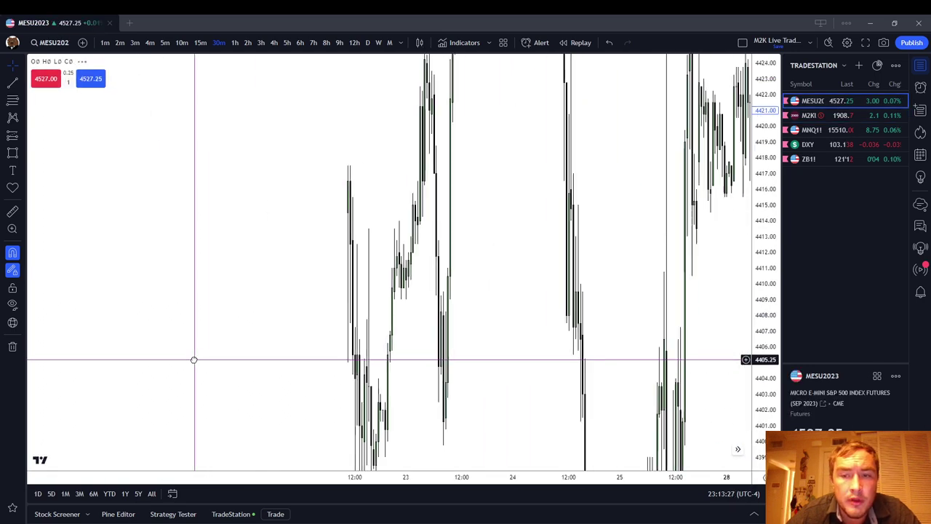
scroll(194, 360, up, 4)
drag(767, 185, 738, 454)
drag(694, 385, 323, 450)
drag(617, 236, 615, 253)
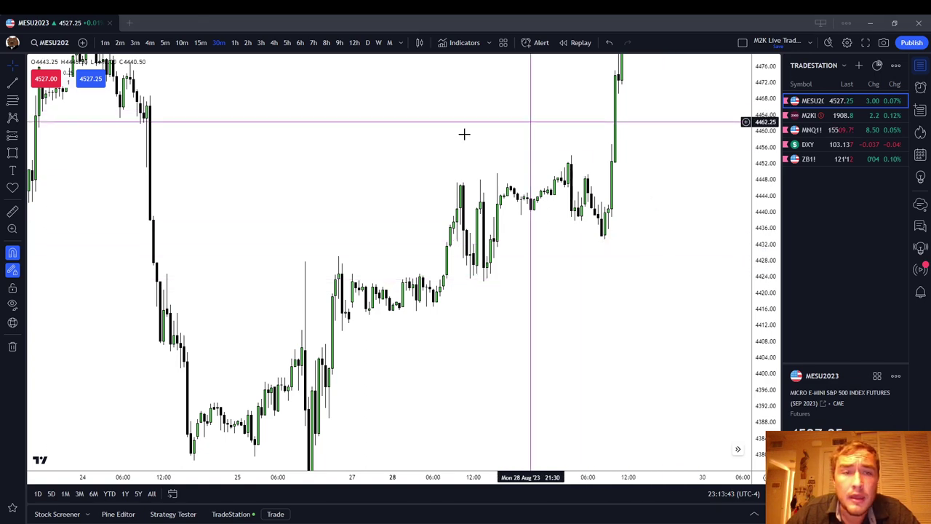
scroll(464, 133, right, 10)
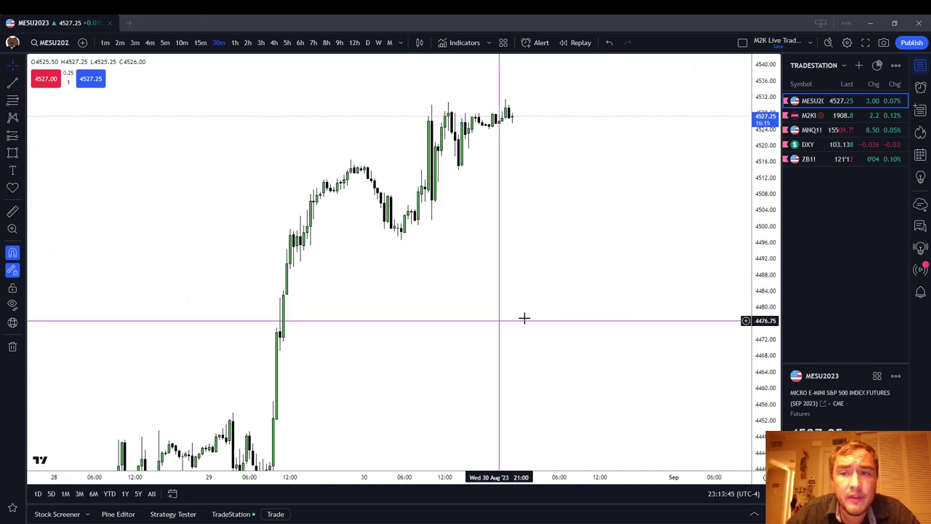
drag(571, 316, 601, 383)
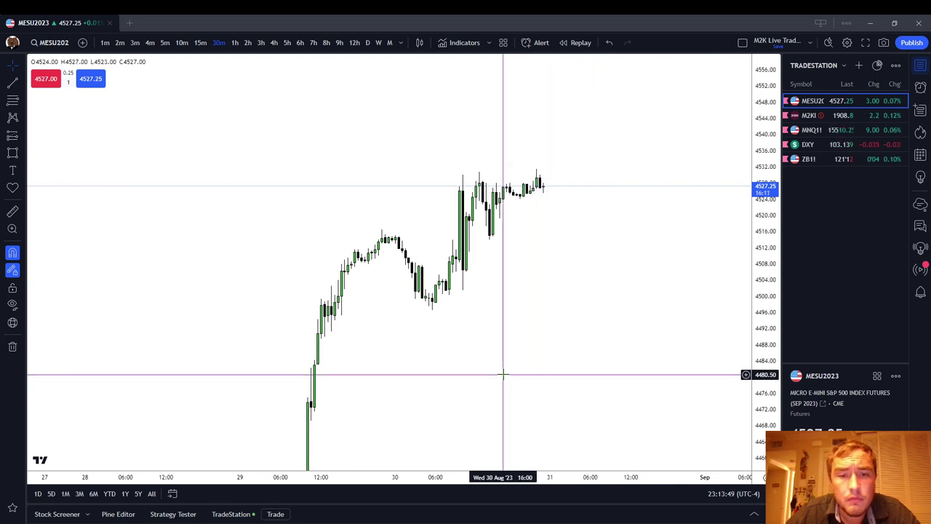
drag(516, 385, 567, 228)
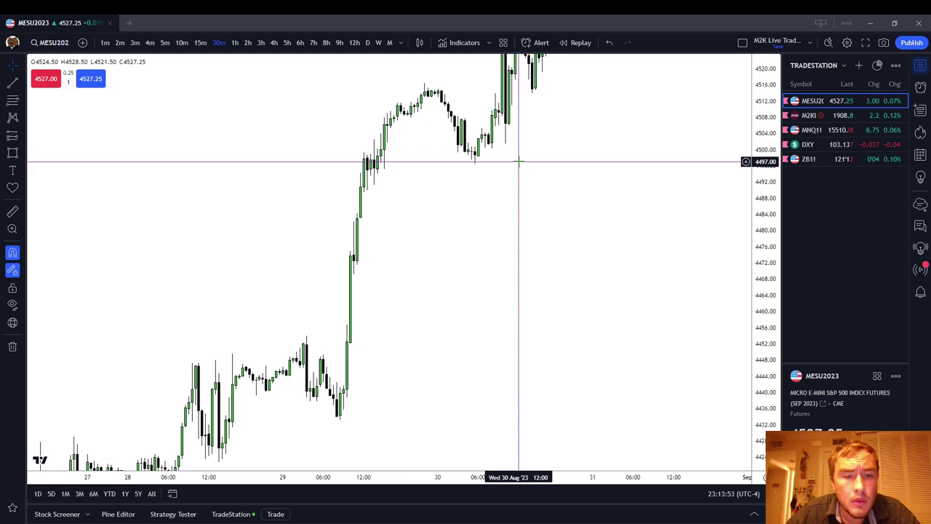
drag(550, 321, 573, 240)
scroll(362, 406, down, 1)
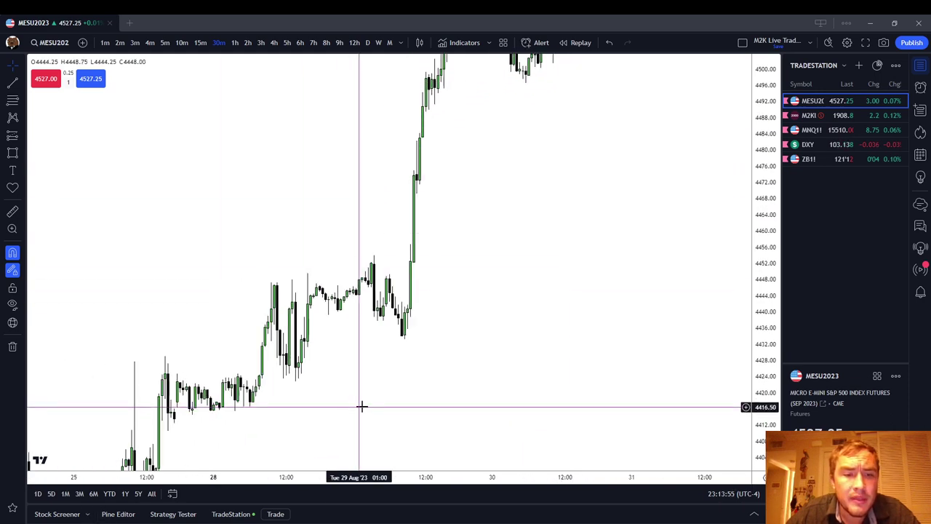
- Examine the earlier 30-minute MESU2023 candles from 29 August back to 3 August
drag(361, 407, 676, 409)
drag(762, 359, 762, 435)
scroll(644, 408, down, 2)
drag(387, 411, 532, 329)
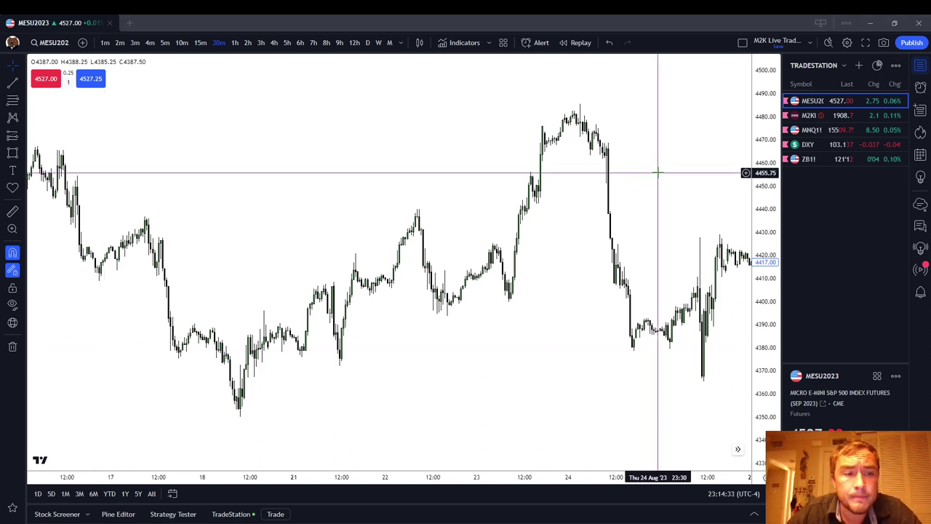
scroll(657, 173, down, 3)
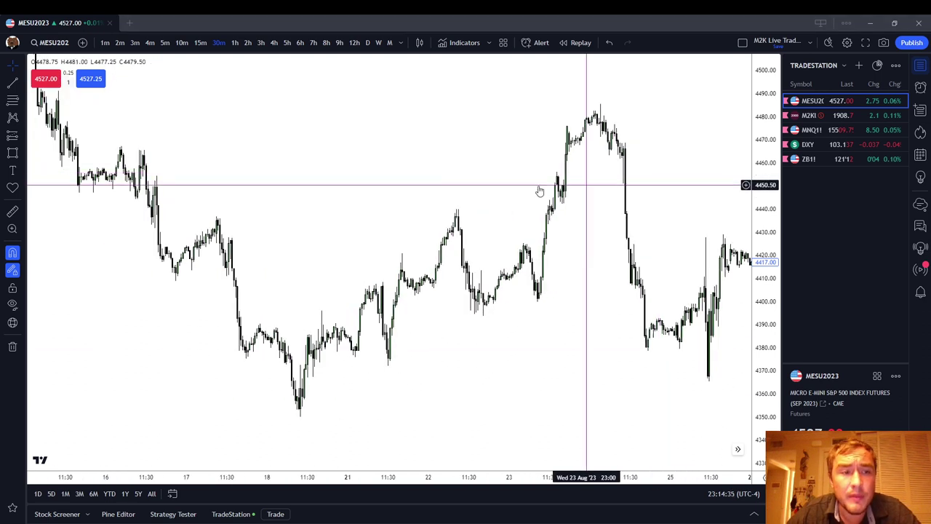
drag(329, 180, 557, 223)
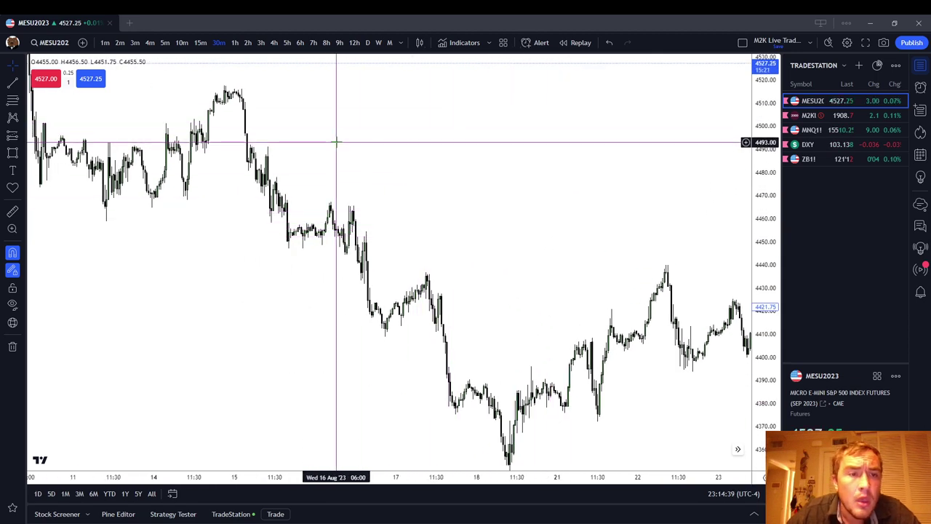
drag(306, 149, 492, 270)
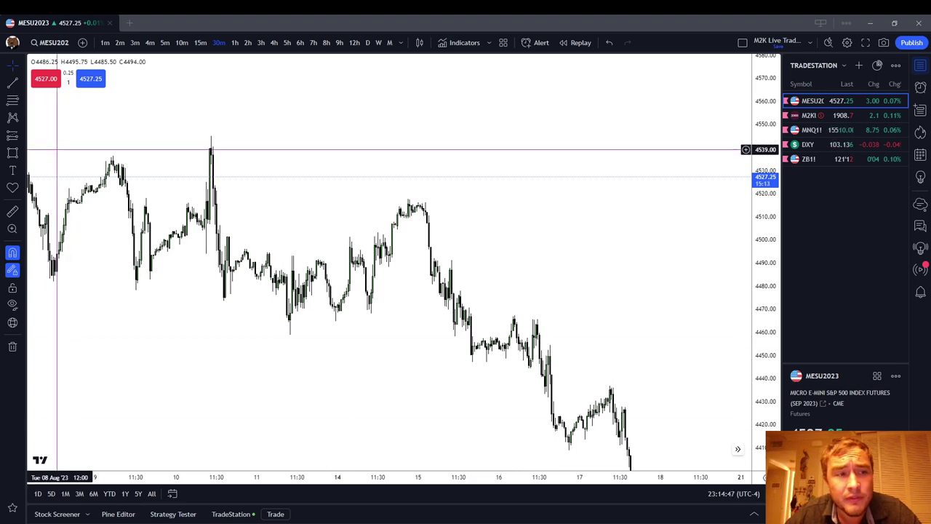
scroll(519, 233, down, 2)
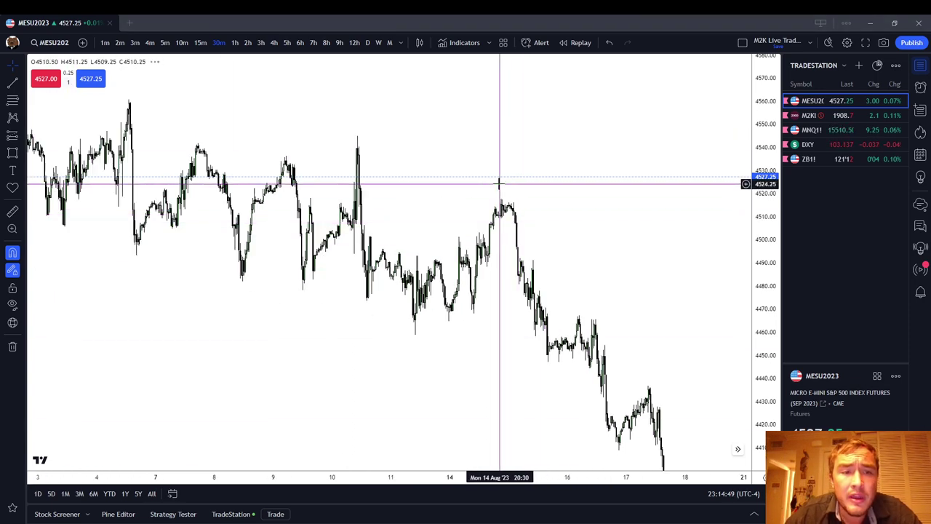
drag(518, 159, 653, 214)
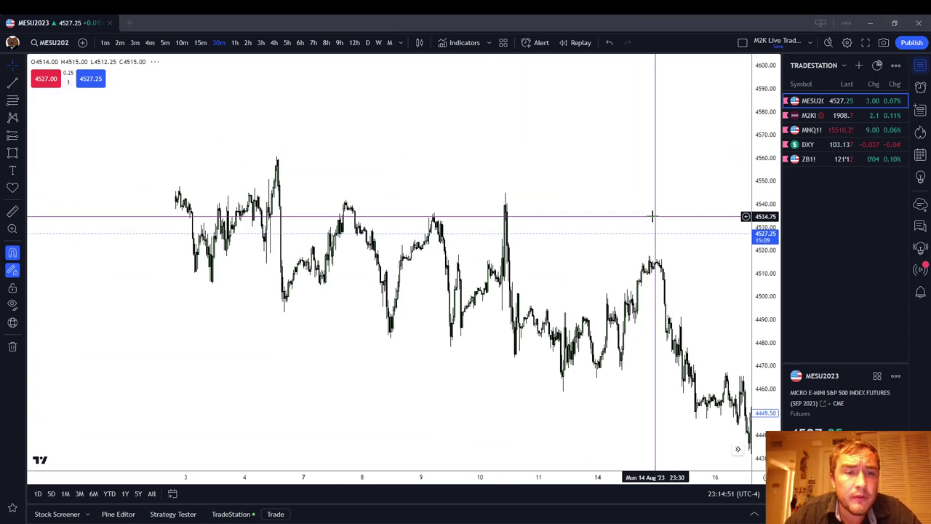
- Draw a Fib Retracement near the 7 August high, re-anchor it from 4545.50 down to 4539.00 on the 4 August drop, and delete it
click(354, 212)
click(357, 221)
key(Escape)
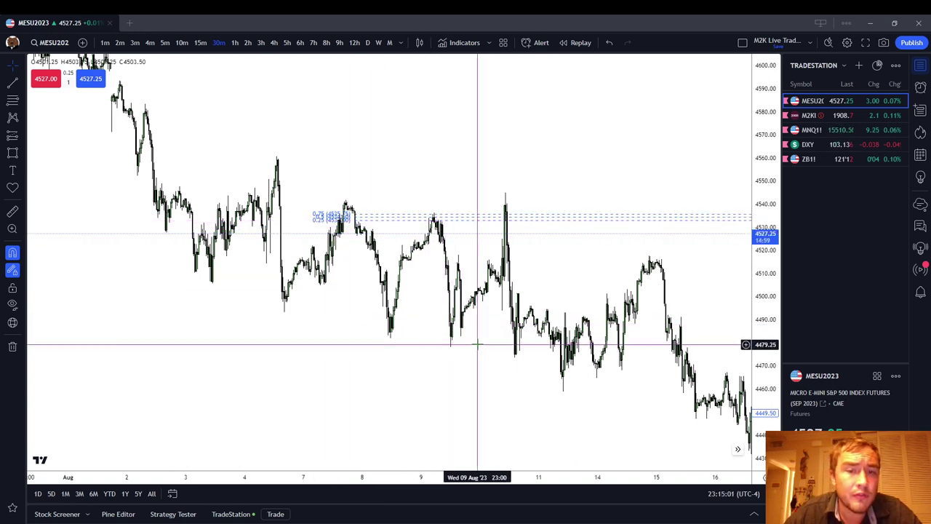
drag(354, 212, 279, 191)
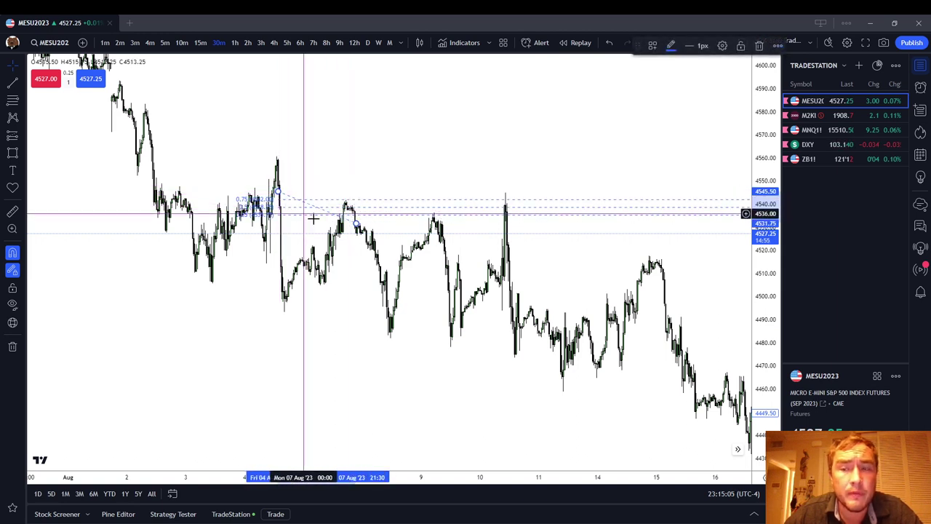
mouse_move(356, 224)
mouse_down()
mouse_move(245, 202)
mouse_move(281, 206)
mouse_up()
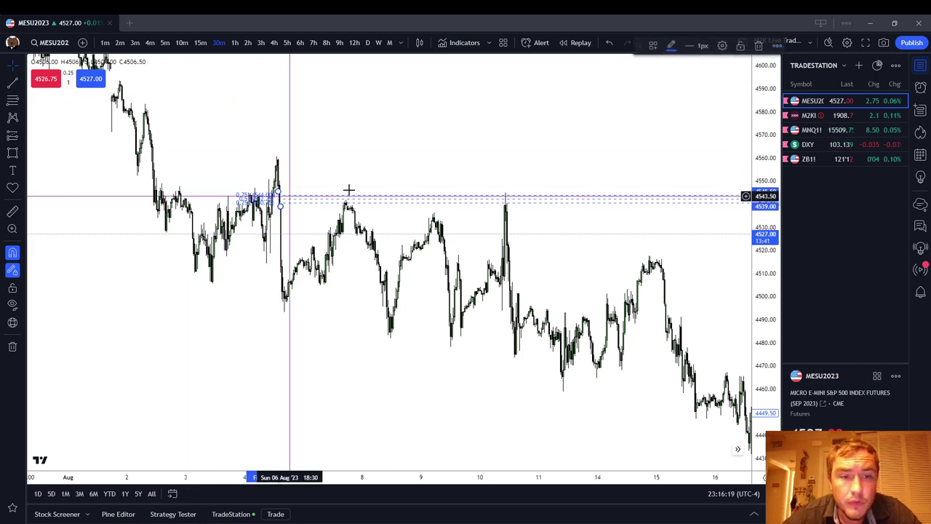
- Open the M2KU2023 chart and load the MES LIVE layout
drag(735, 110, 272, 198)
drag(739, 282, 516, 231)
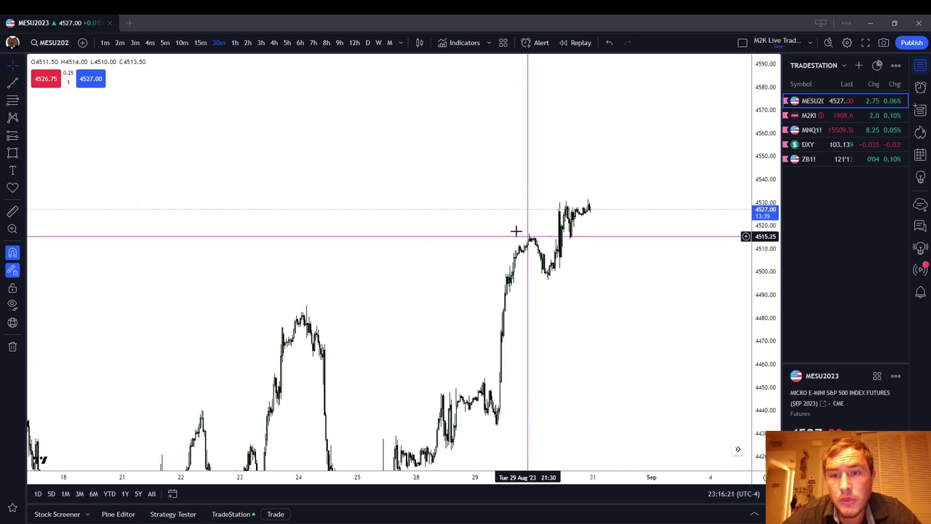
scroll(685, 218, up, 6)
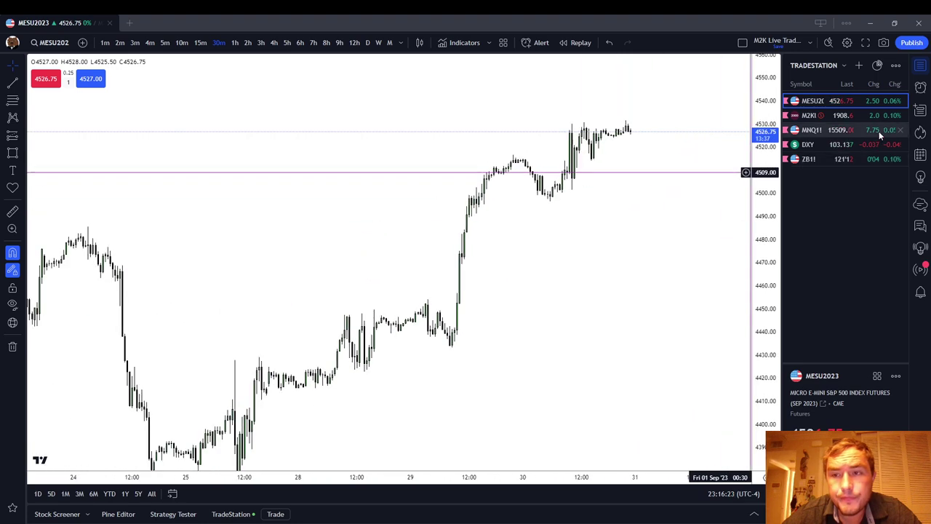
click(849, 116)
scroll(706, 211, up, 2)
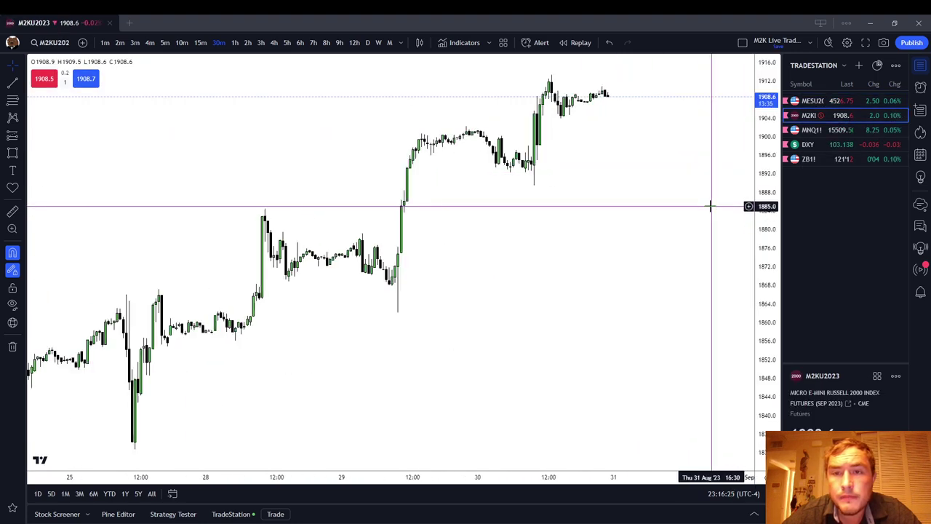
click(811, 42)
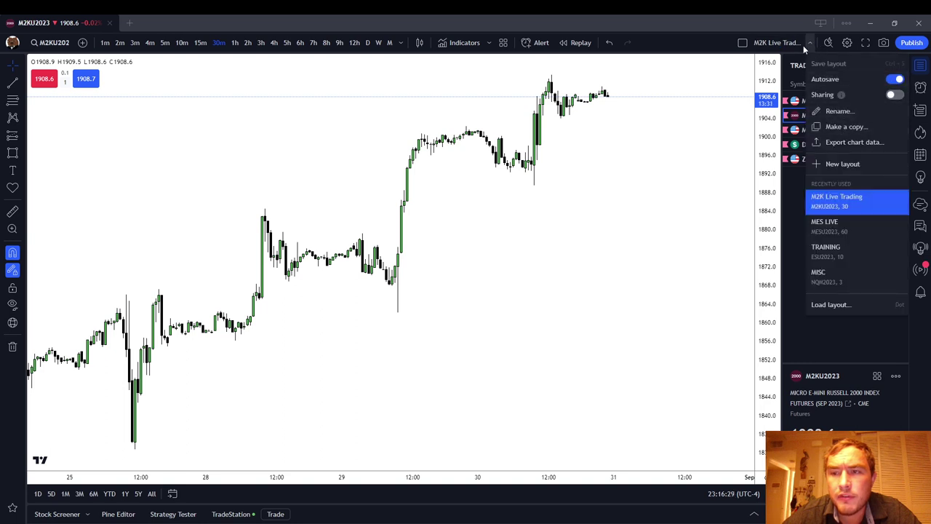
click(838, 228)
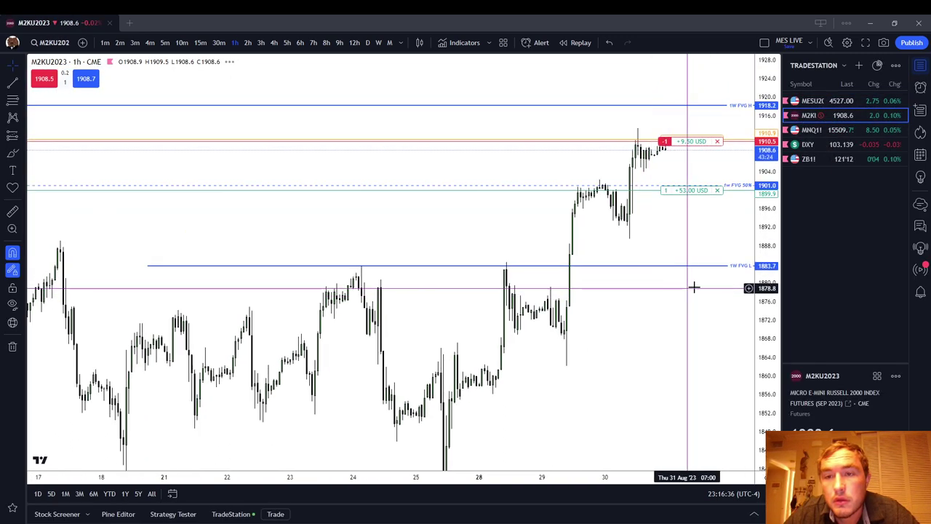
- Draw a Fib Retracement from 1909.6 up to 1913.3 on the upper wick of the 30 August 12:00 candle
scroll(666, 319, up, 3)
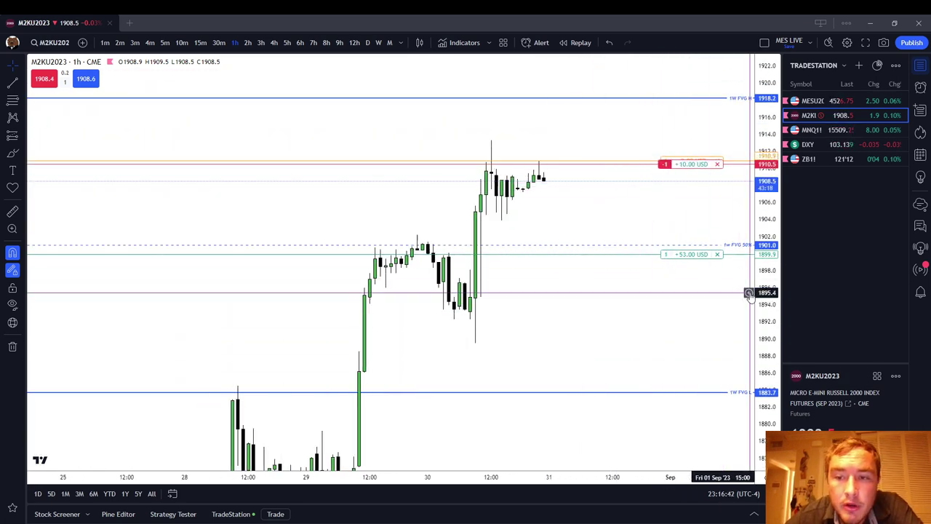
drag(756, 291, 761, 166)
drag(702, 157, 681, 279)
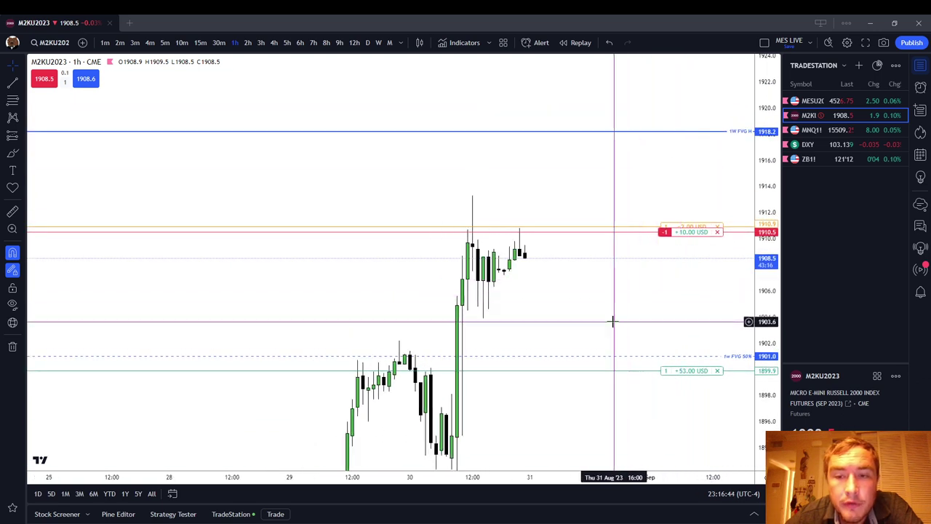
drag(613, 323, 671, 261)
scroll(671, 260, up, 2)
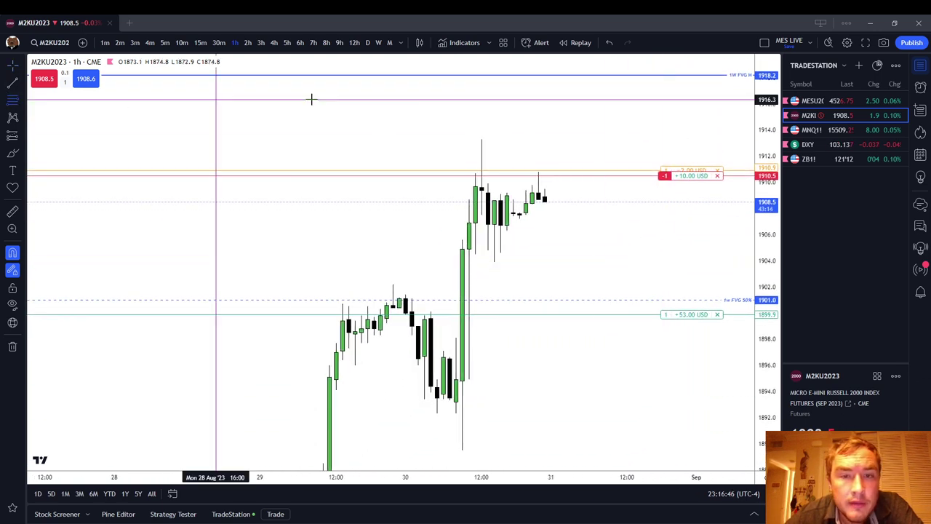
click(481, 187)
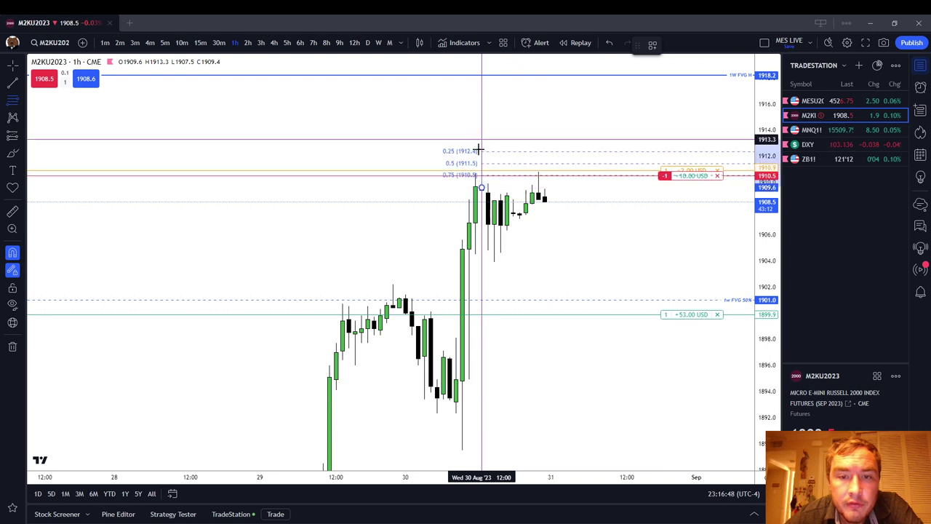
click(480, 138)
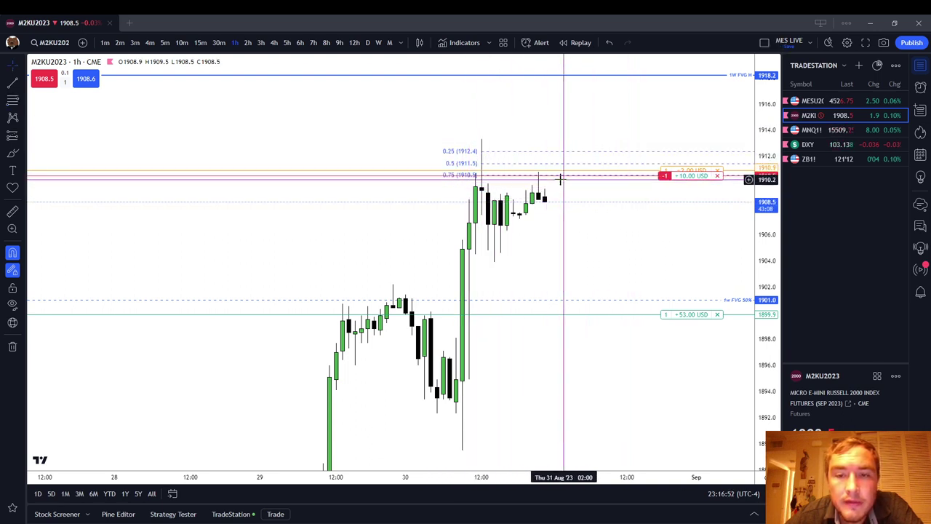
click(571, 197)
drag(601, 235, 608, 199)
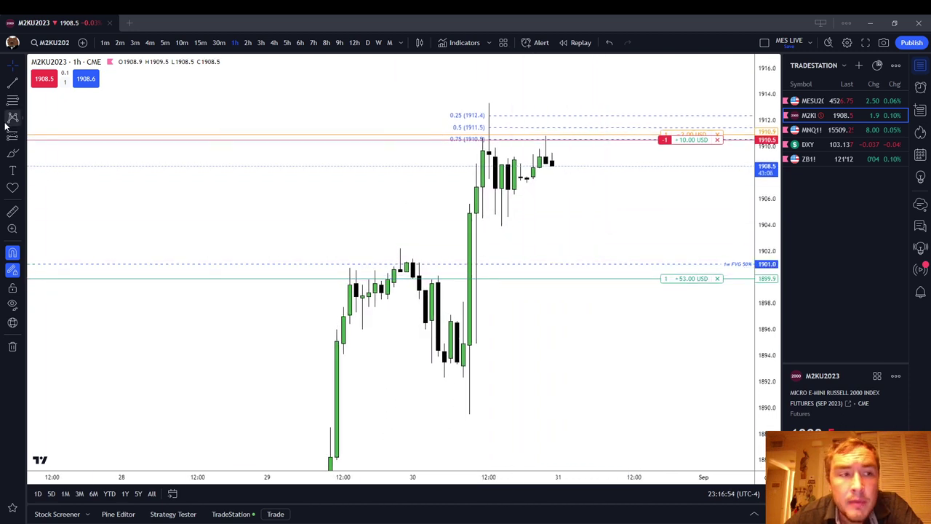
click(13, 100)
click(476, 212)
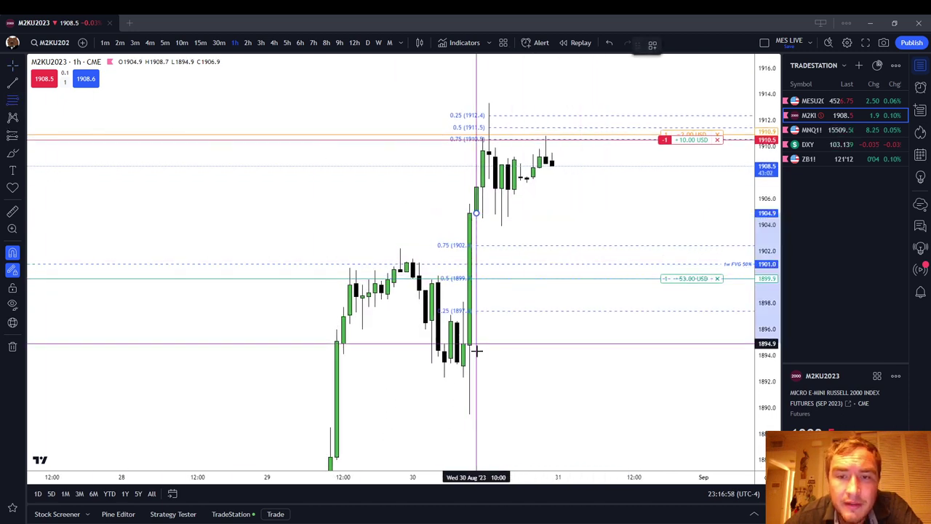
key(Escape)
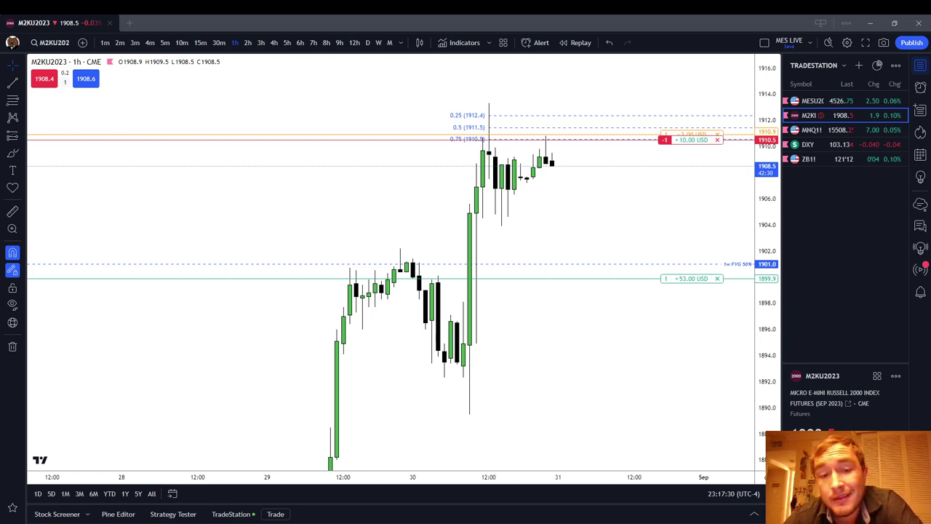
- Draw a Fib Retracement from 1888.5 up to 1894.1 across the gap in the 29 August rally
drag(605, 396, 766, 375)
scroll(703, 333, down, 2)
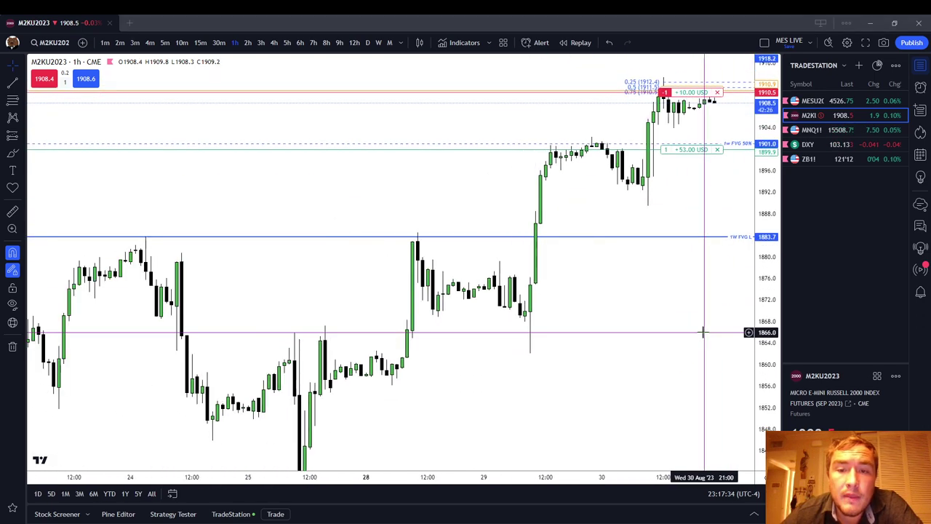
drag(702, 332, 598, 326)
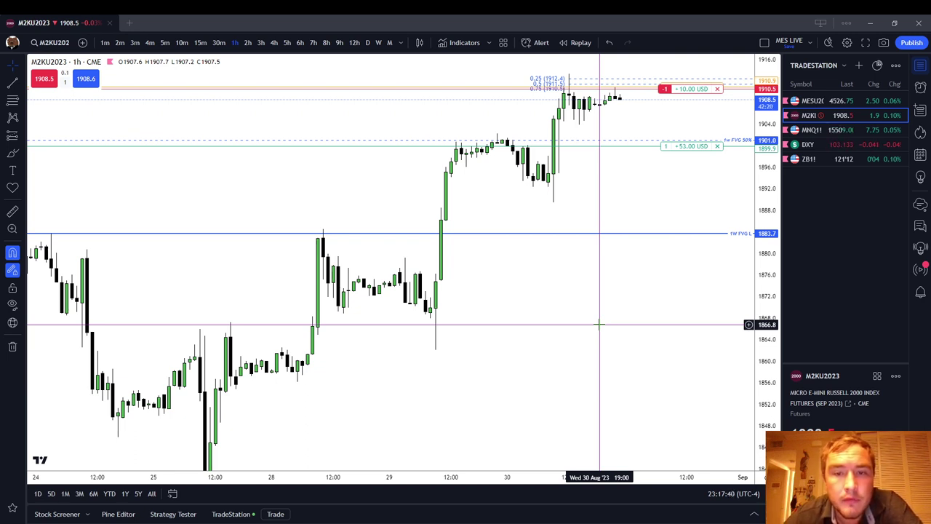
scroll(564, 178, up, 1)
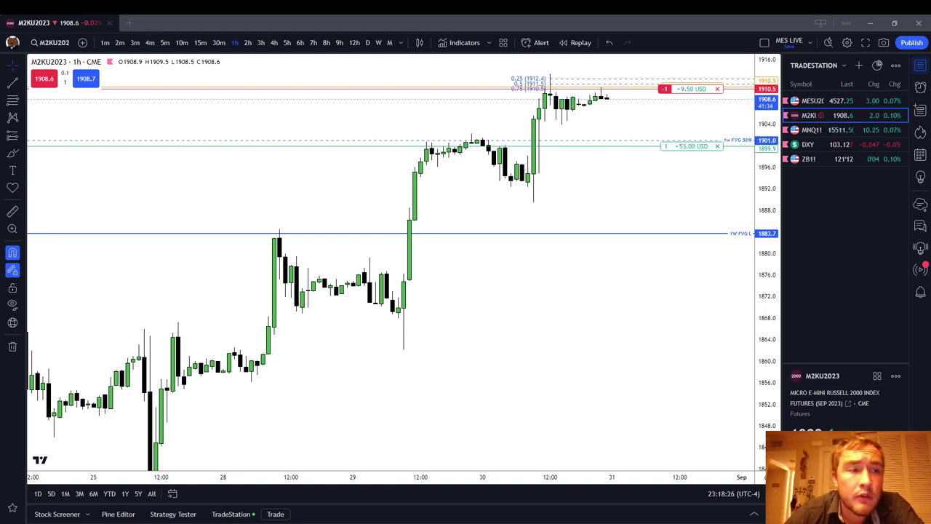
click(409, 208)
click(419, 193)
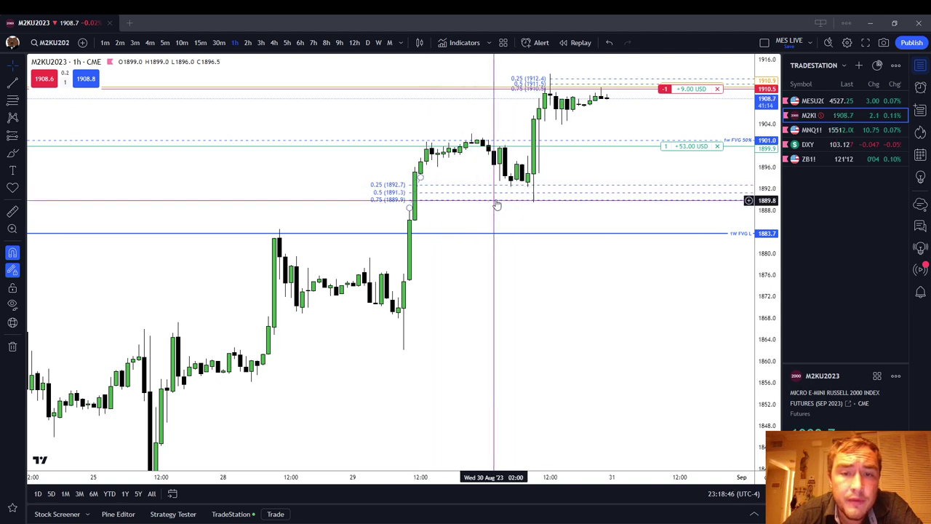
- Re-anchor the 29 August Fib Retracement from 1876.2 up to 1886.0 on the large green candle's body, and delete it
click(413, 195)
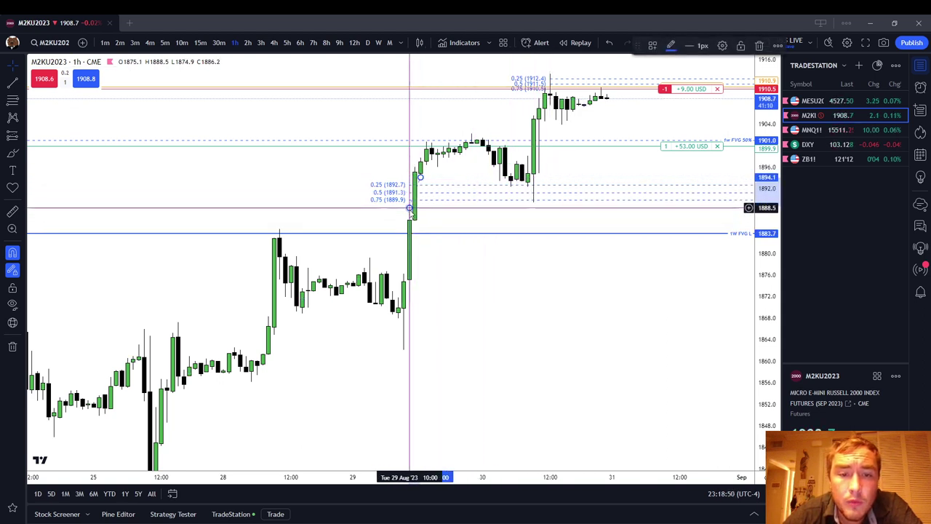
drag(410, 208, 403, 274)
drag(424, 176, 422, 223)
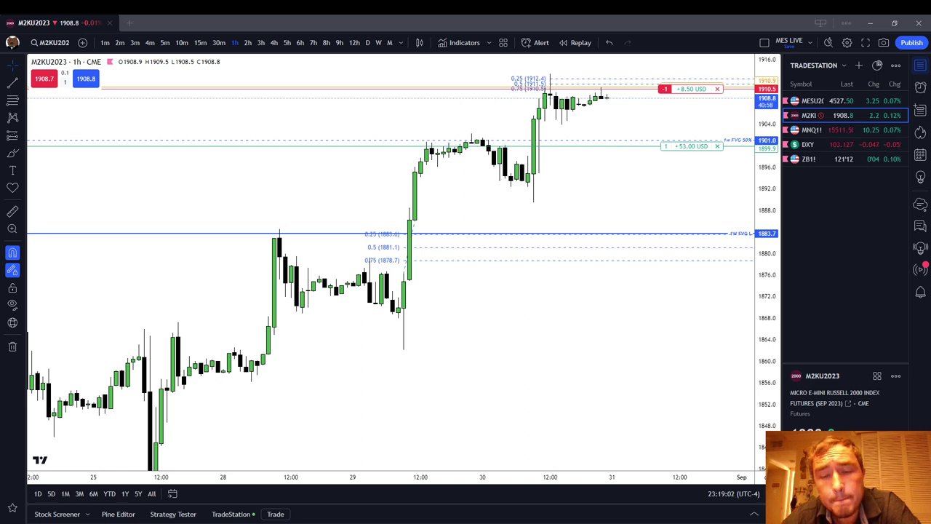
drag(435, 292, 440, 283)
click(402, 235)
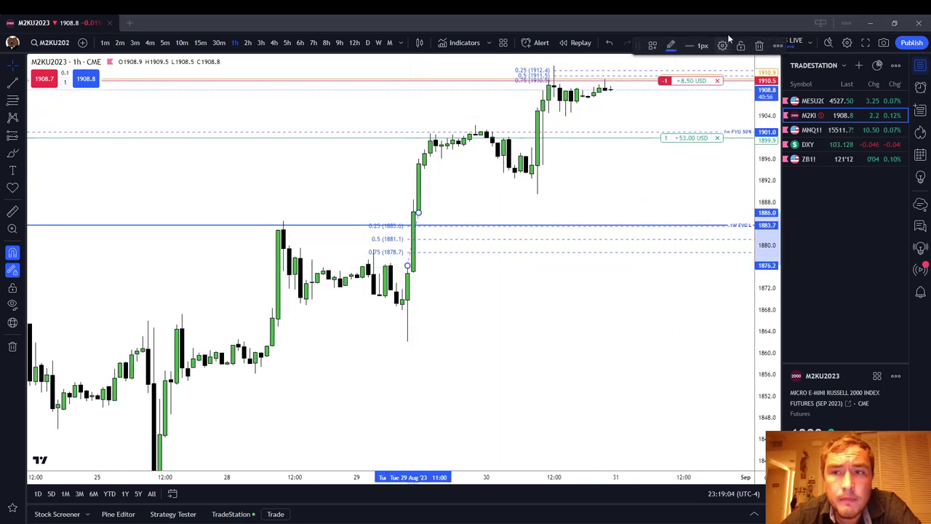
click(758, 45)
- Draw a Fib Retracement from 1861.4 up to 1864.9 across the gap in the 28 August rally, and delete it
click(13, 100)
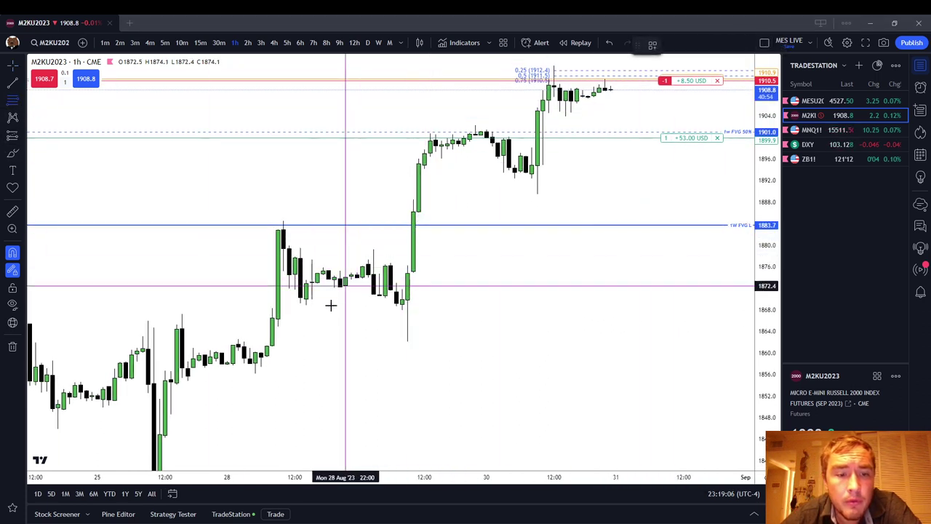
click(267, 343)
click(277, 333)
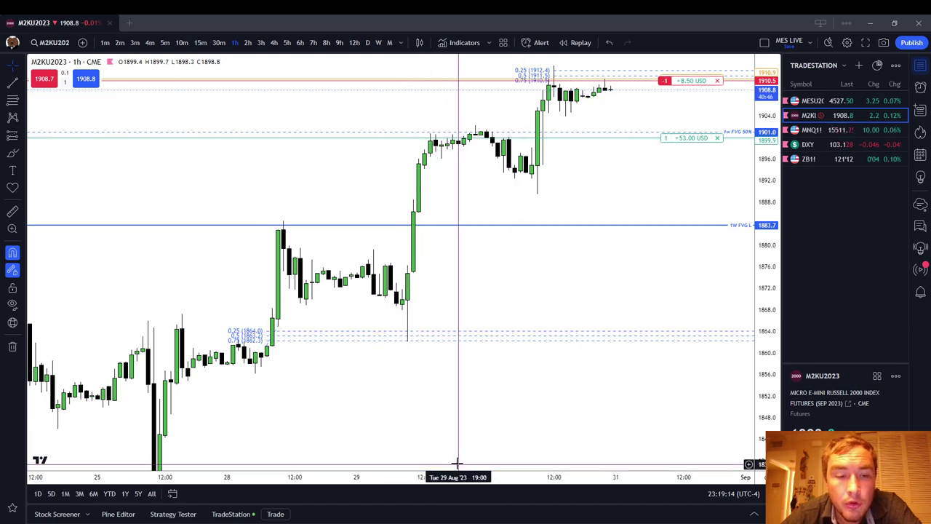
scroll(457, 461, down, 1)
drag(475, 438, 536, 367)
click(405, 266)
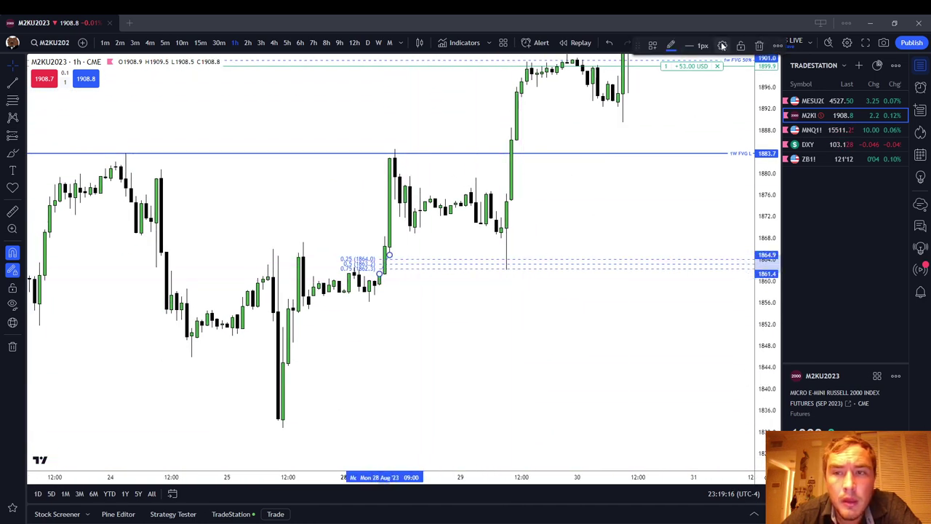
click(758, 45)
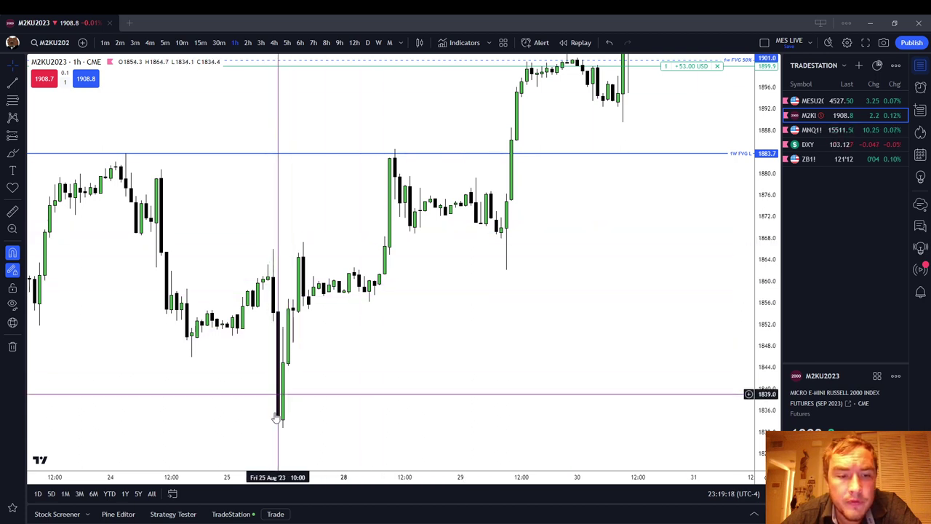
- Draw a Fib Retracement from 1864.7 down to 1861.9 across the gap in the 24 August drop, and delete it
drag(367, 400, 447, 390)
click(12, 100)
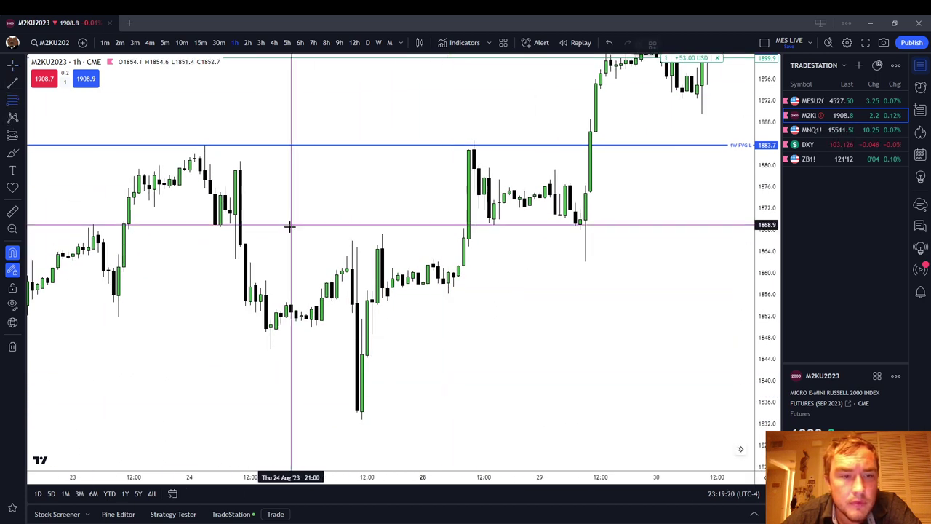
click(243, 245)
click(249, 258)
click(248, 255)
click(304, 247)
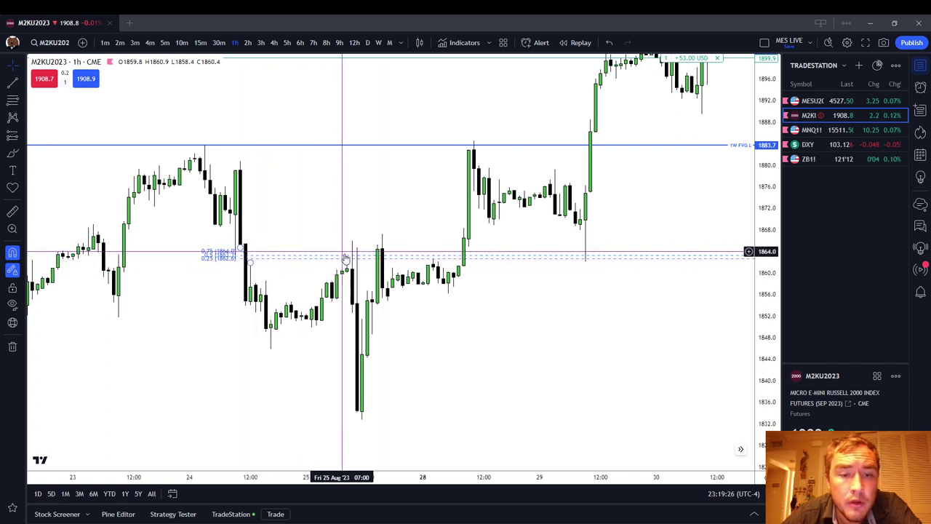
drag(418, 409, 543, 394)
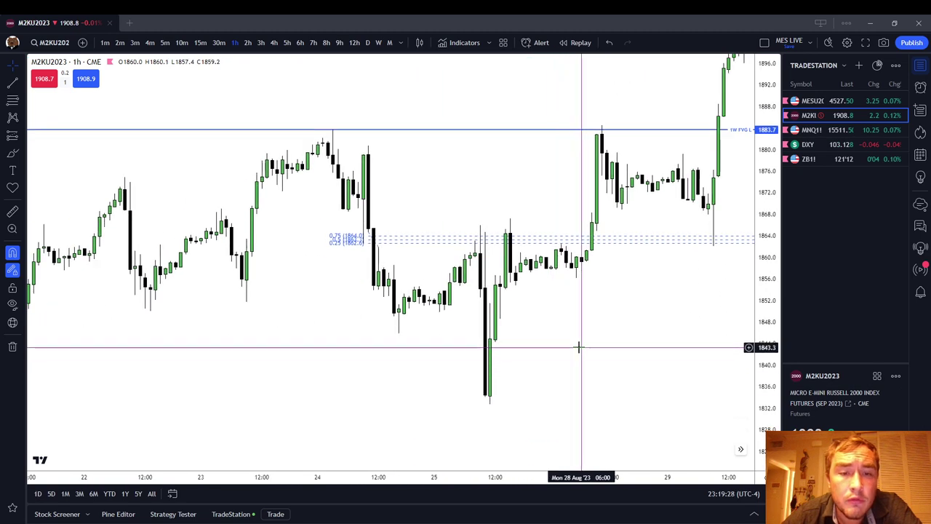
scroll(578, 347, down, 1)
click(391, 240)
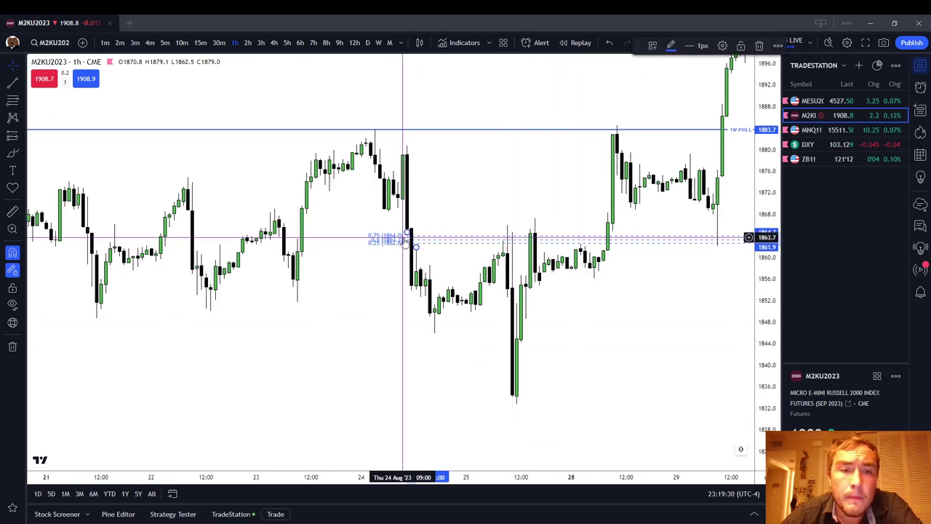
click(759, 46)
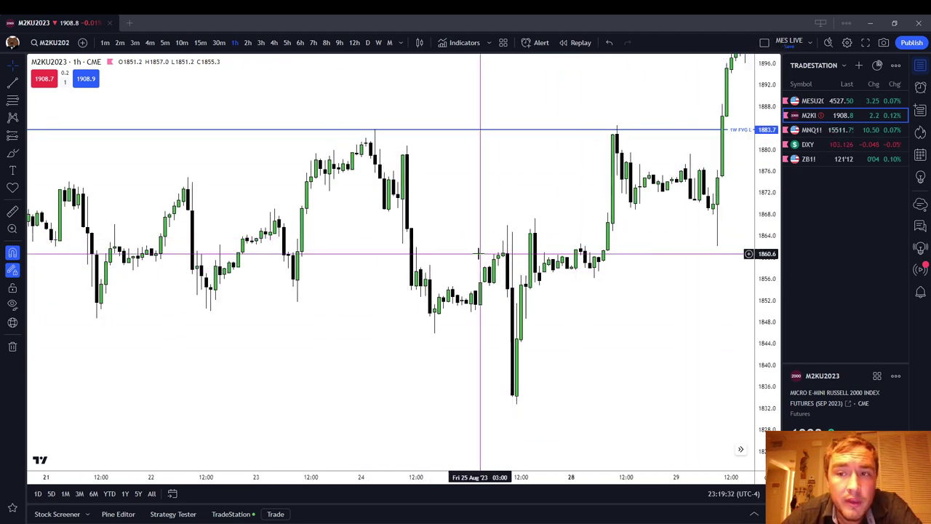
scroll(473, 240, down, 2)
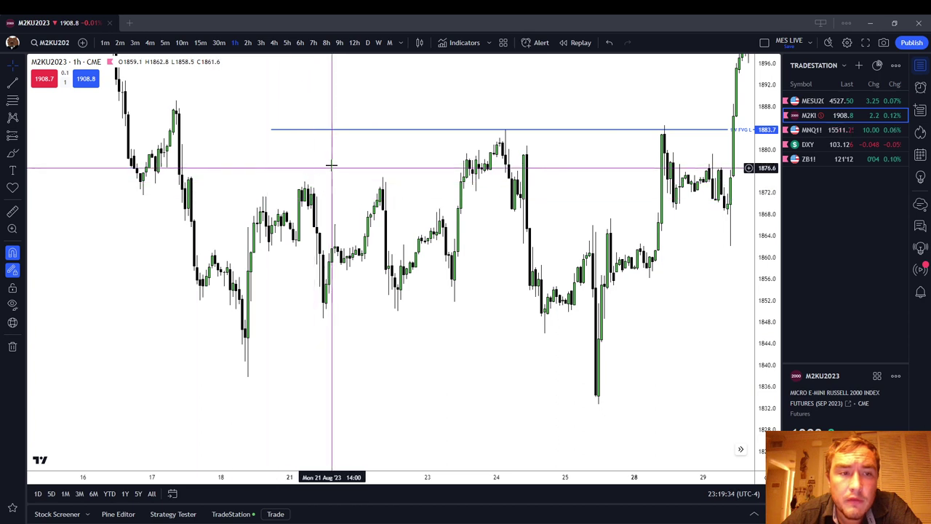